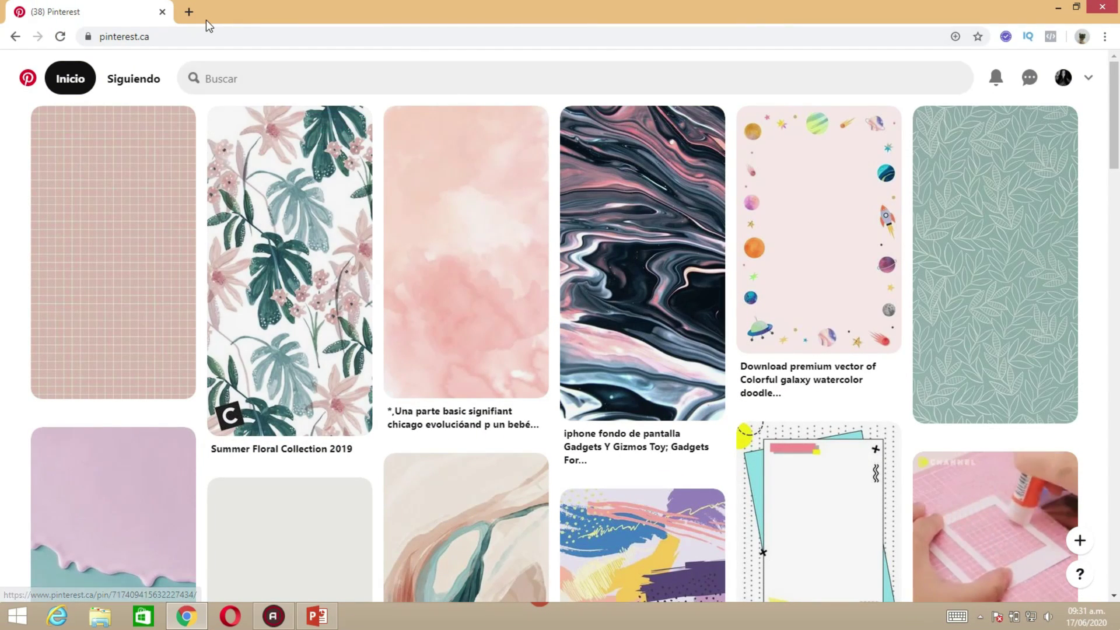
Open a new blank browser tab beside the '(38) Pinterest' tab
click(189, 11)
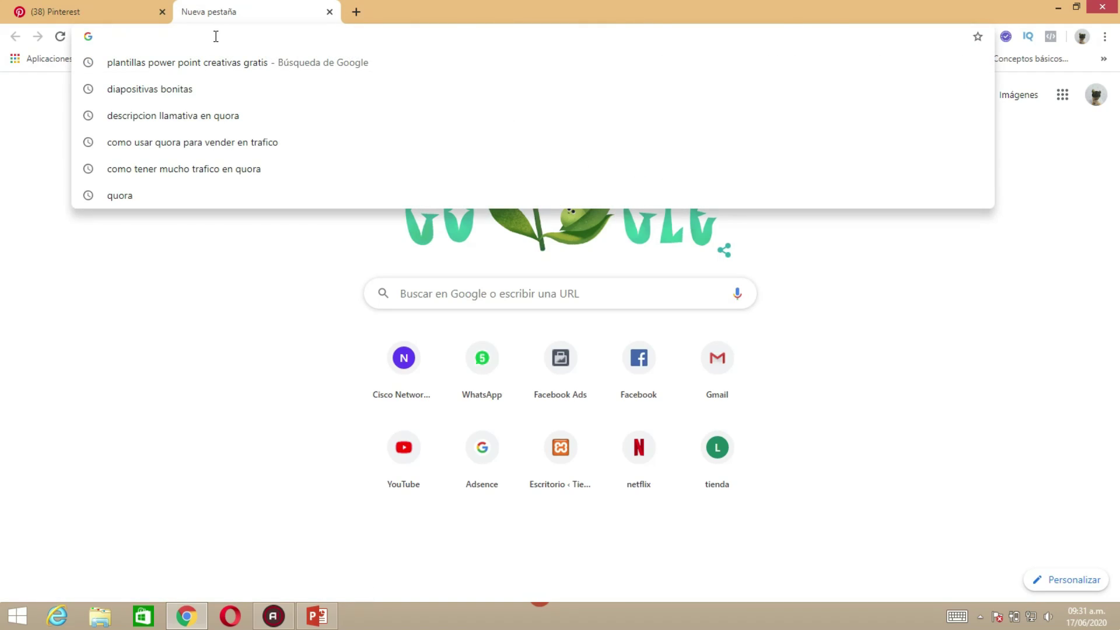
Load pinterest.com in the new tab, then return to the original '(38) Pinterest' tab
text(pi)
text(nteres)
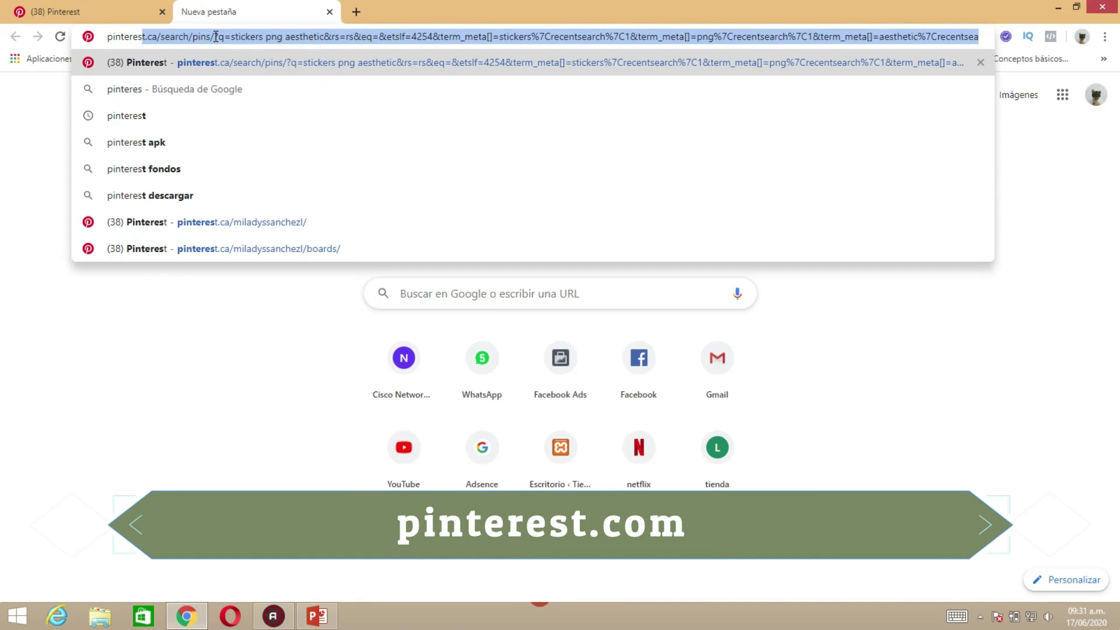
text(t.com)
key(Return)
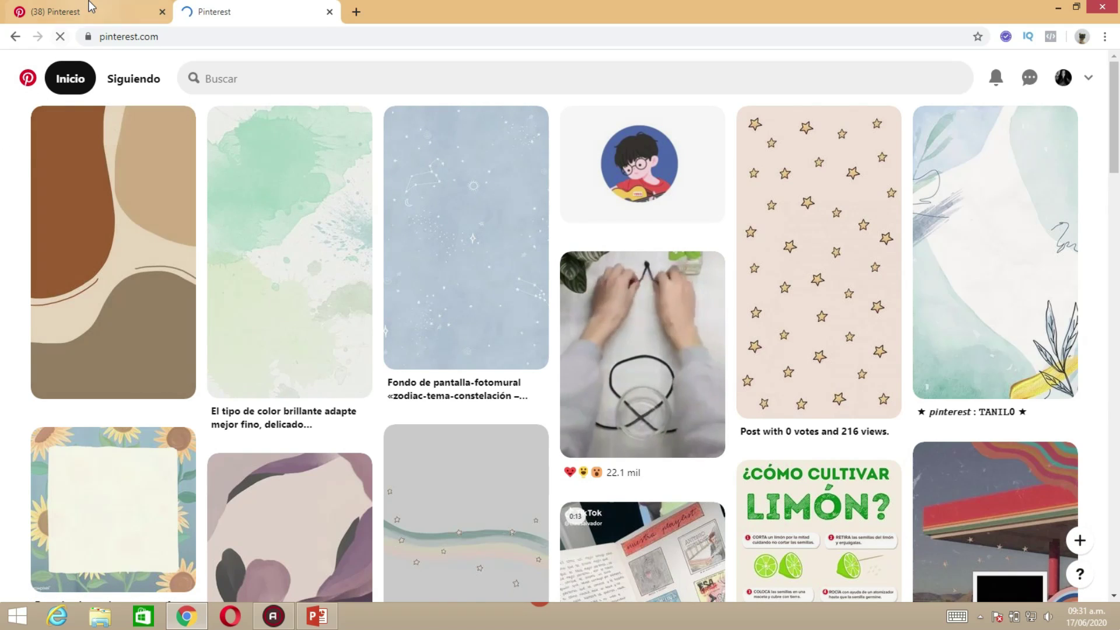
click(90, 7)
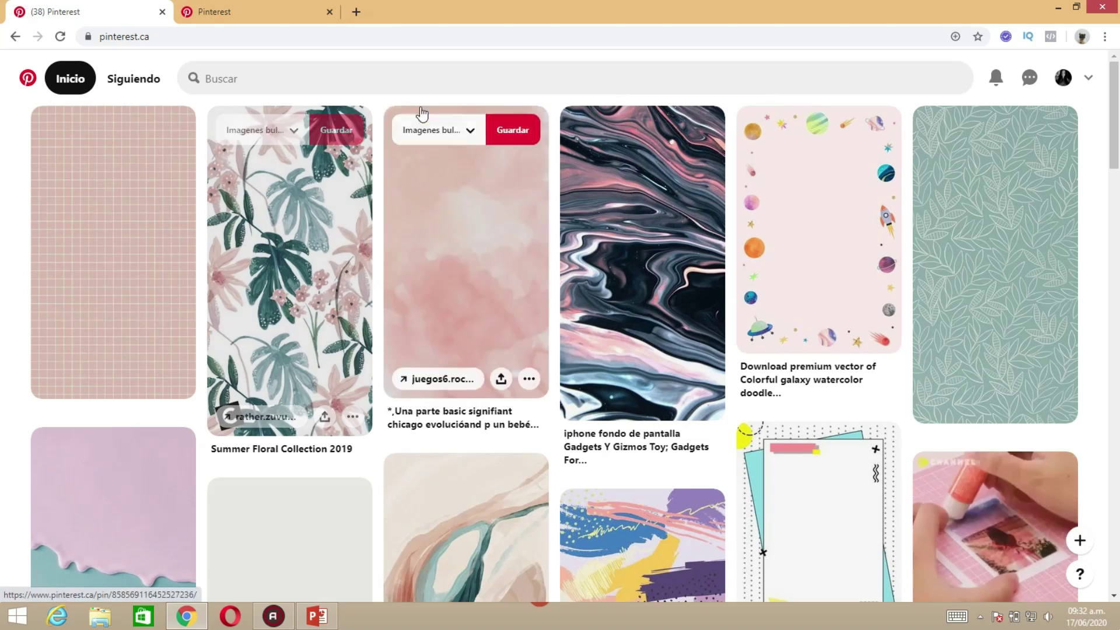
mouse_move(818, 230)
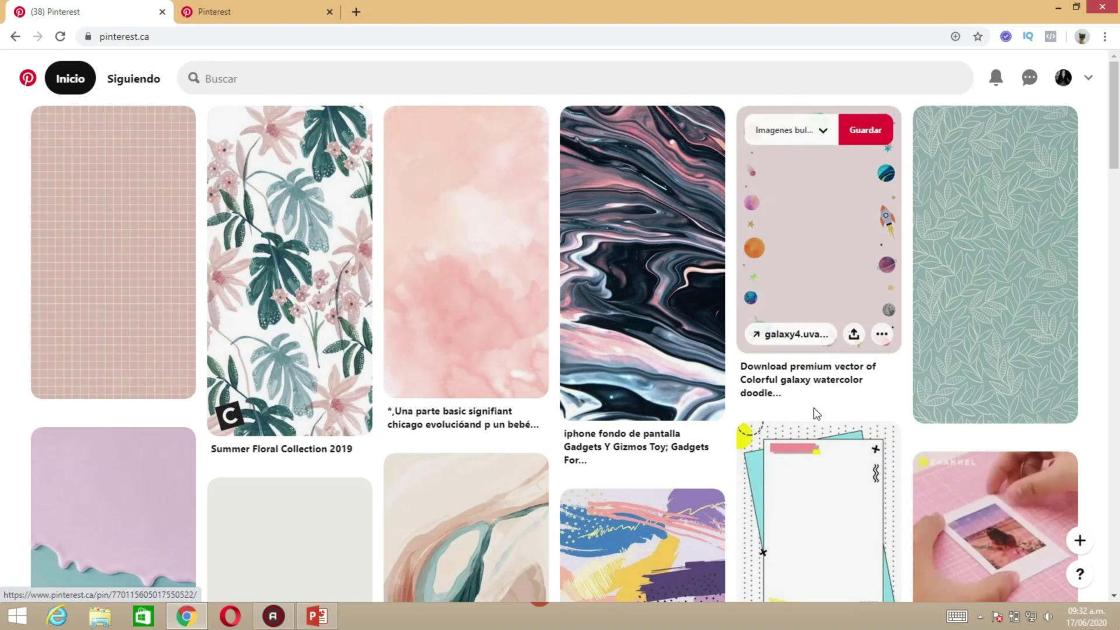
Switch to the newly loaded Pinterest tab and scroll through its home feed
scroll(583, 420, down, 6)
scroll(583, 438, down, 6)
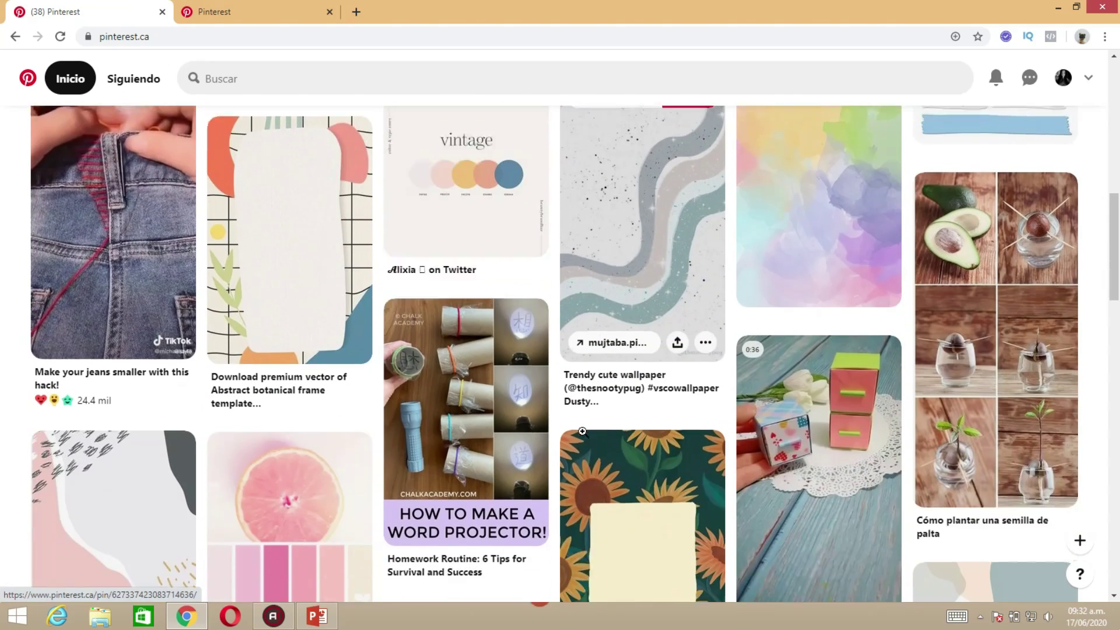
scroll(583, 437, down, 3)
scroll(584, 437, down, 4)
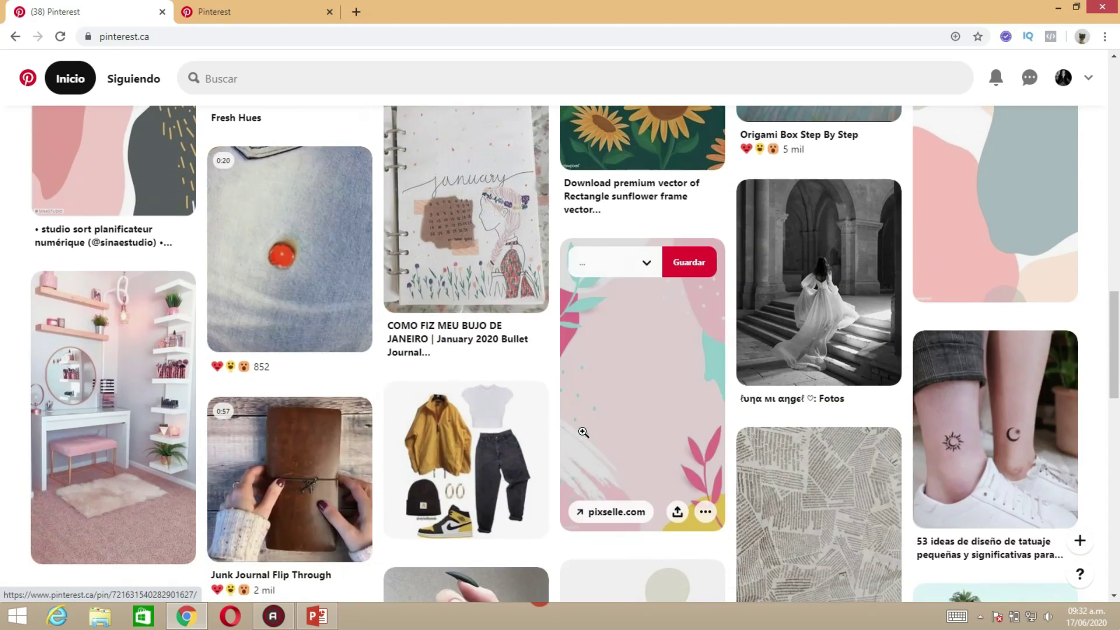
scroll(581, 436, up, 4)
key(ctrl+Tab)
scroll(581, 431, up, 5)
scroll(583, 420, up, 5)
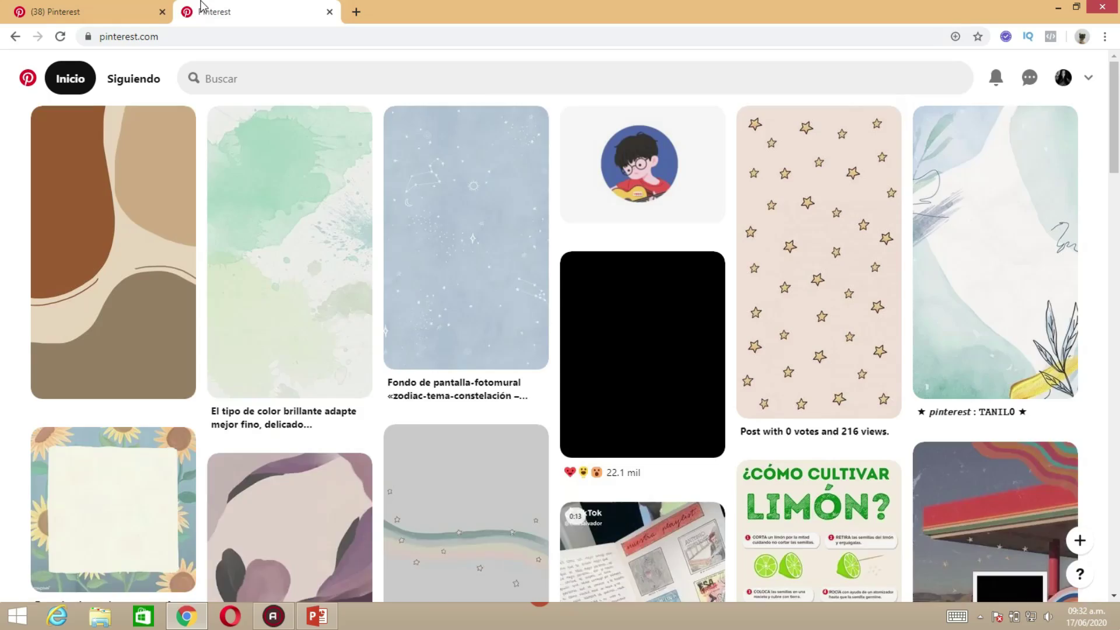
scroll(408, 379, up, 3)
scroll(589, 355, down, 2)
scroll(590, 355, down, 3)
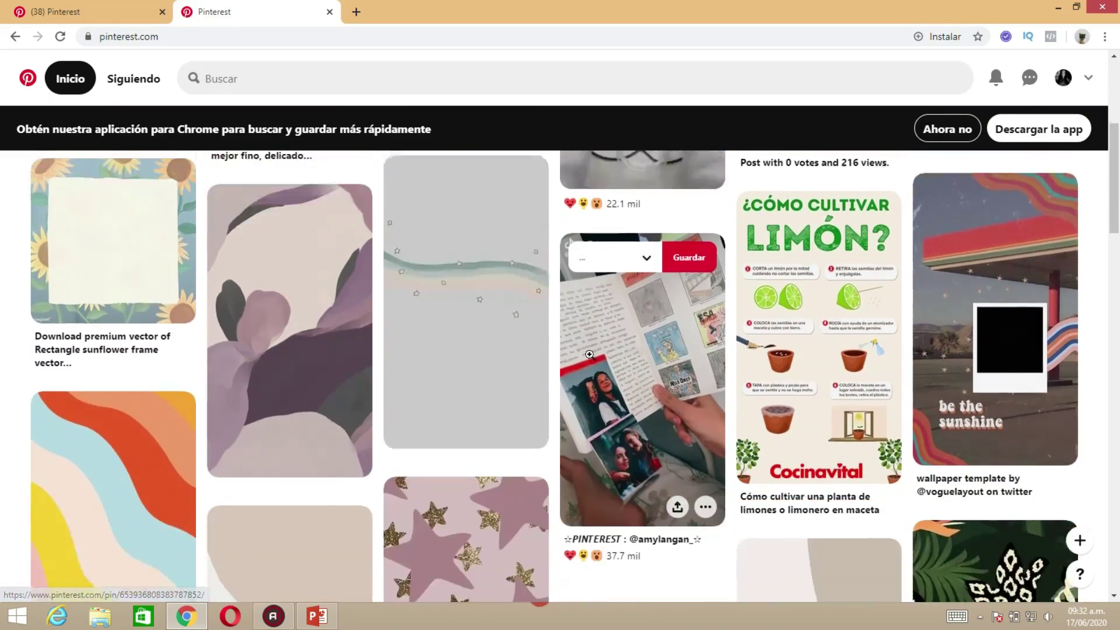
scroll(591, 354, up, 5)
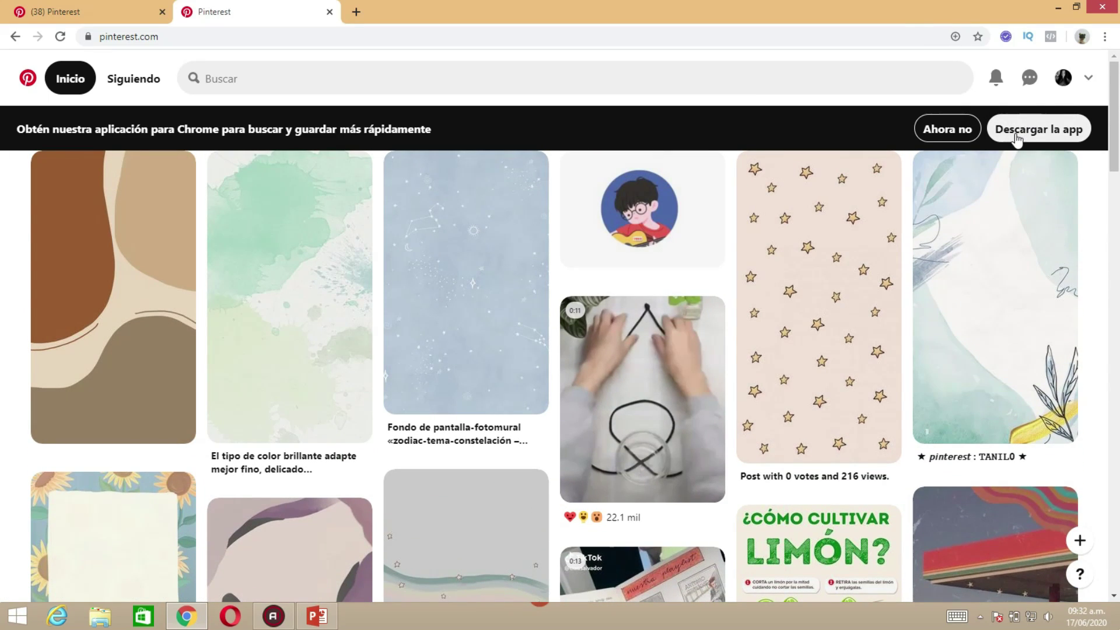
Dismiss the app-download prompt, return to the home feed and bring up Buscar suggestions
click(944, 129)
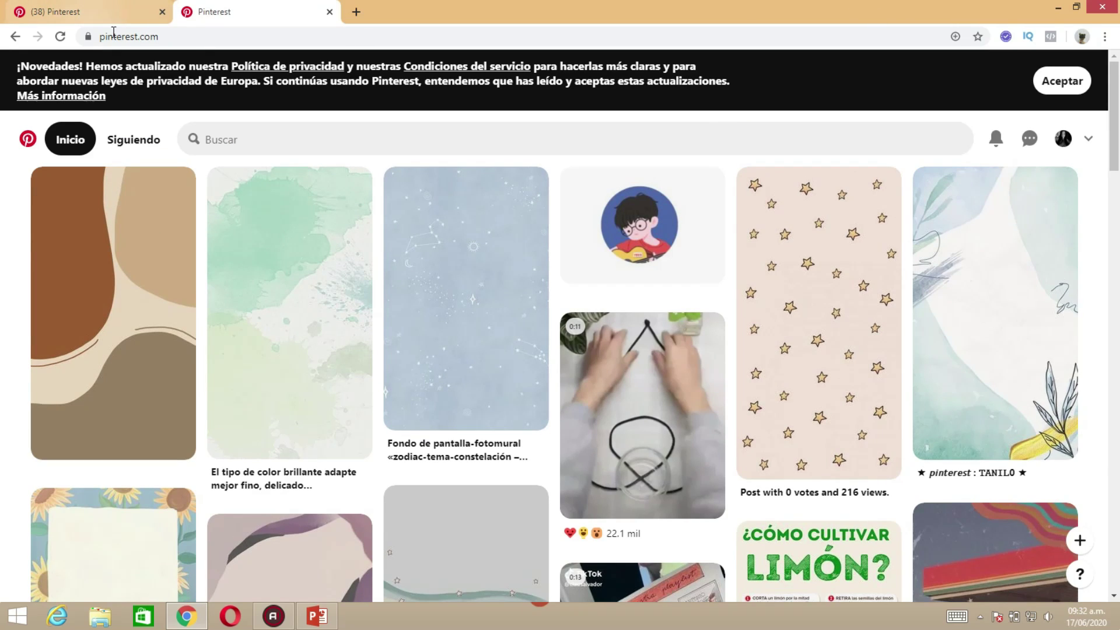
click(276, 175)
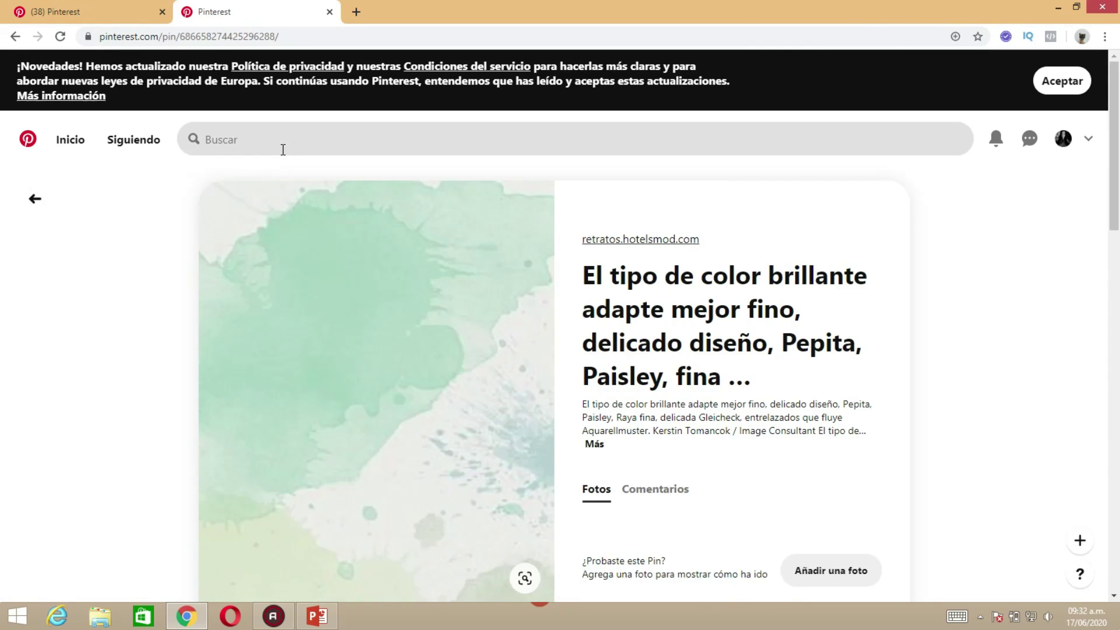
click(95, 145)
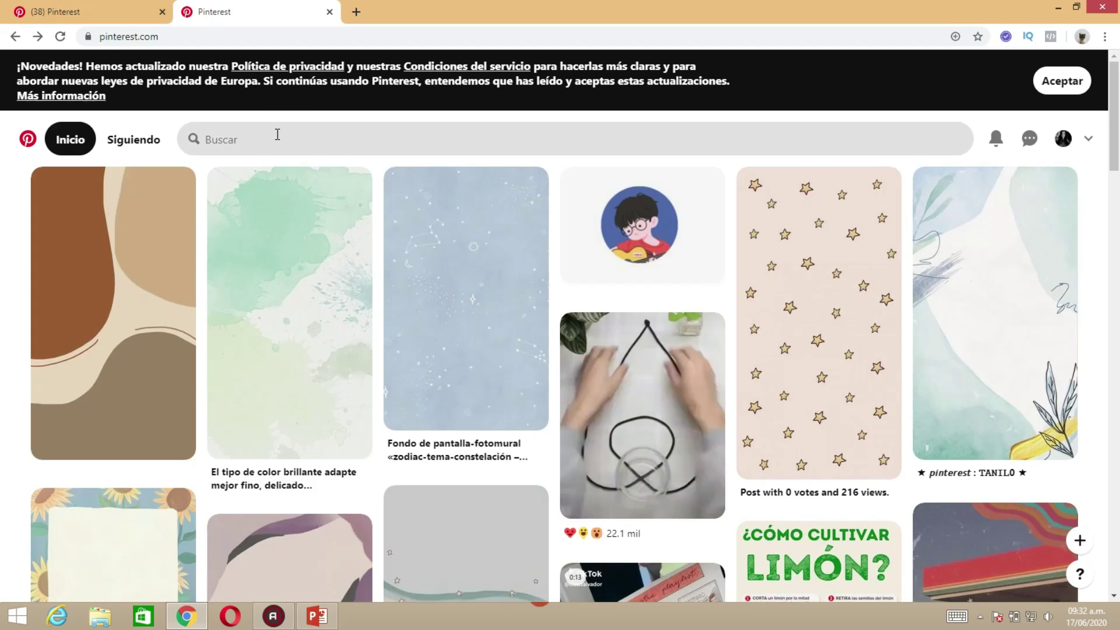
click(274, 136)
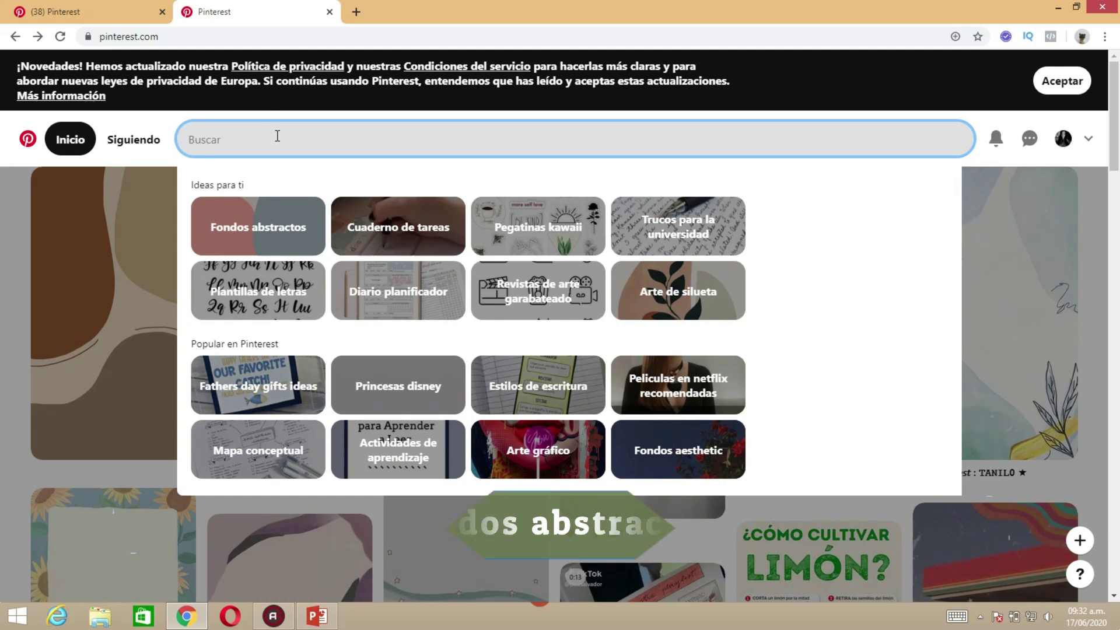
Search Pinterest for 'fondos abstractos', removing the stray trailing characters first
text(fondos a)
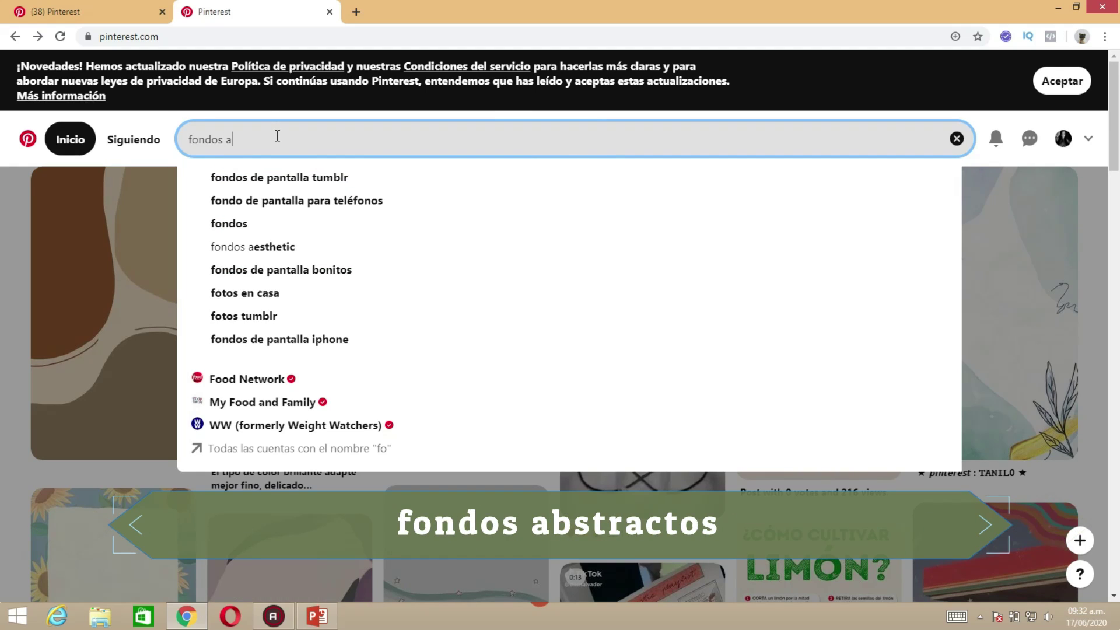
text(bstr)
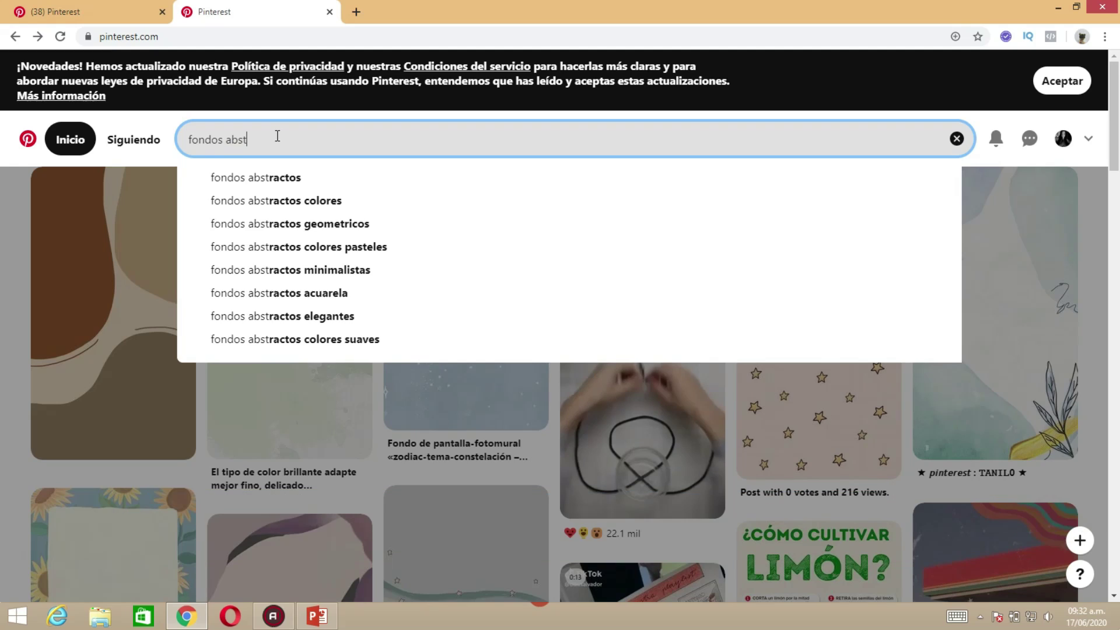
text(actos )
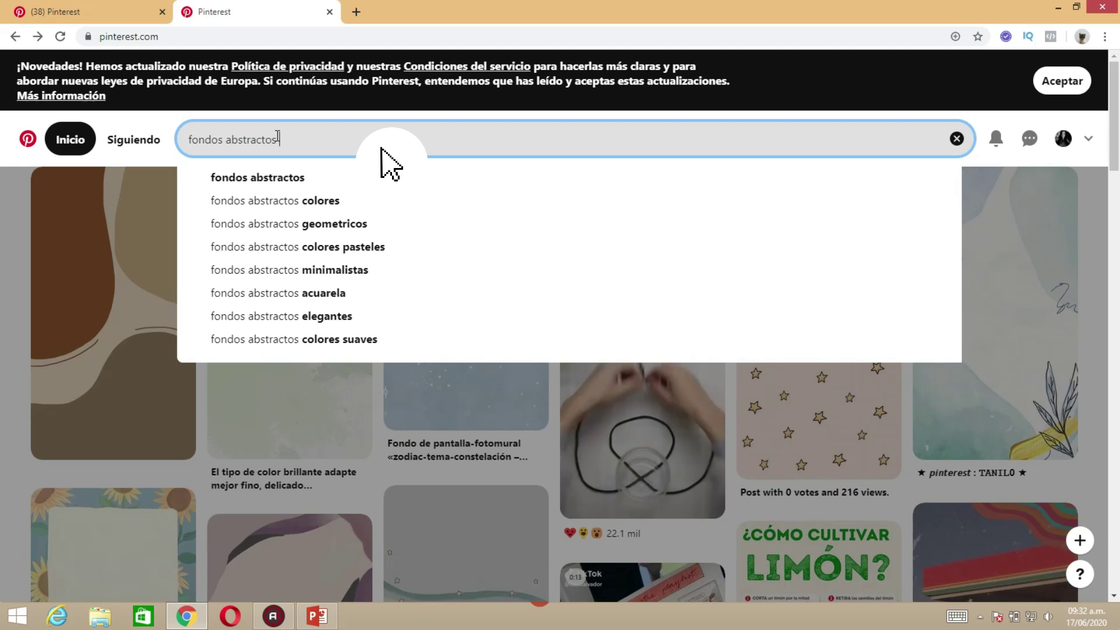
text(d)
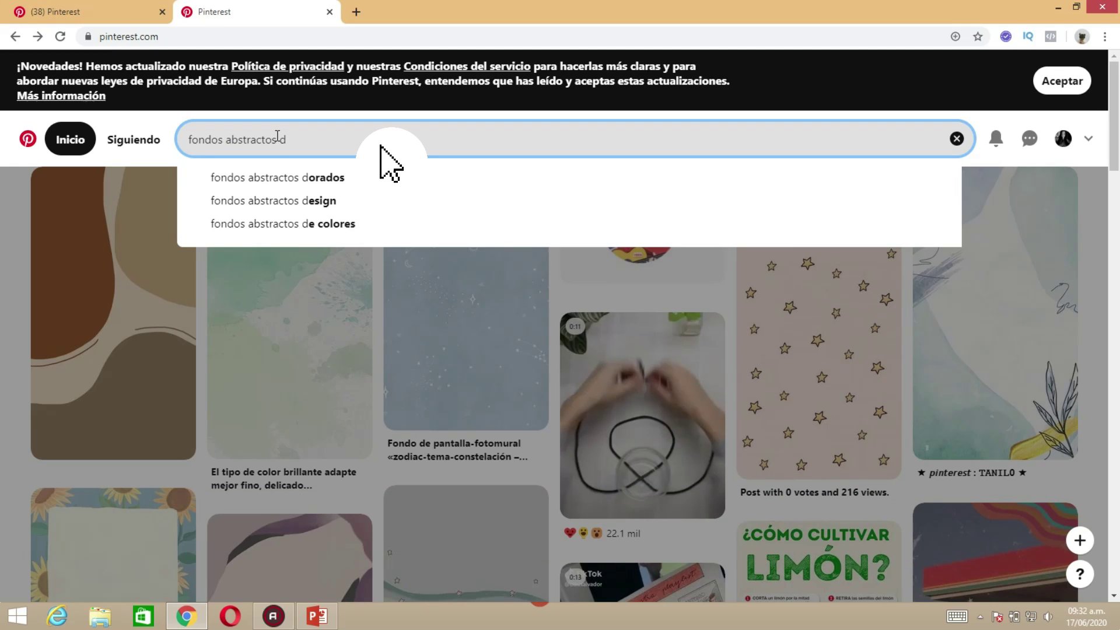
key(BackSpace)
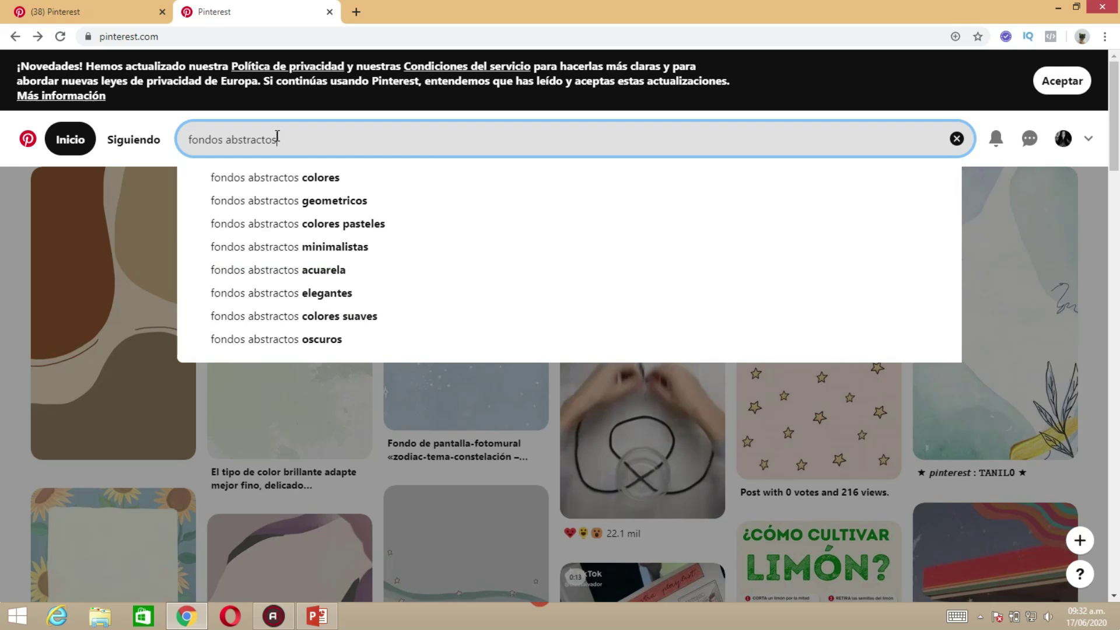
key(BackSpace)
key(Return)
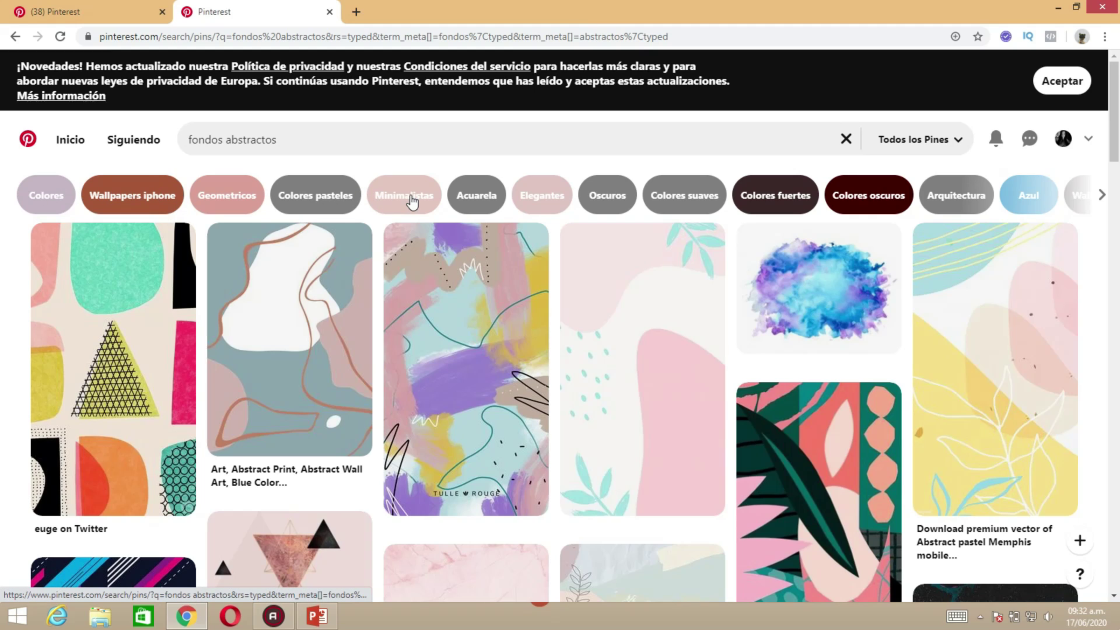
click(323, 197)
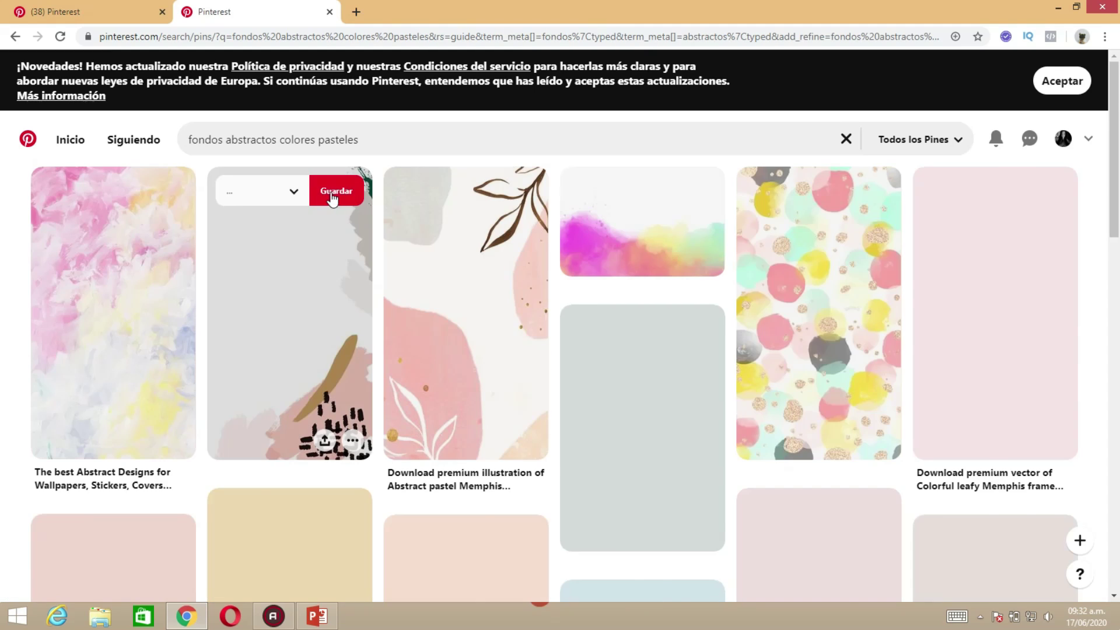
scroll(905, 251, down, 5)
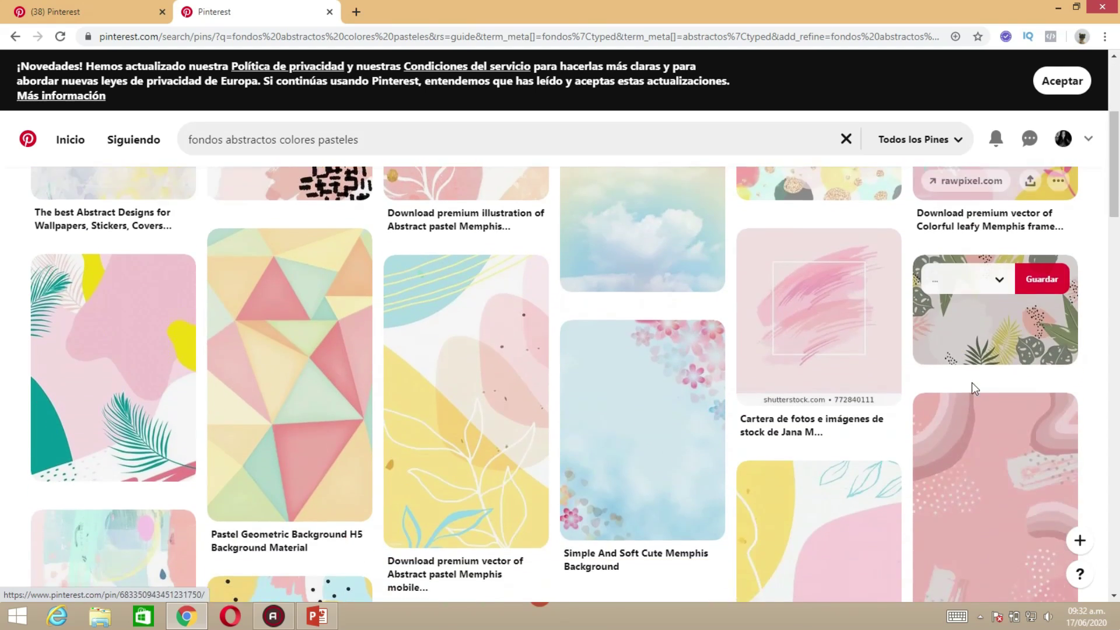
scroll(694, 341, down, 2)
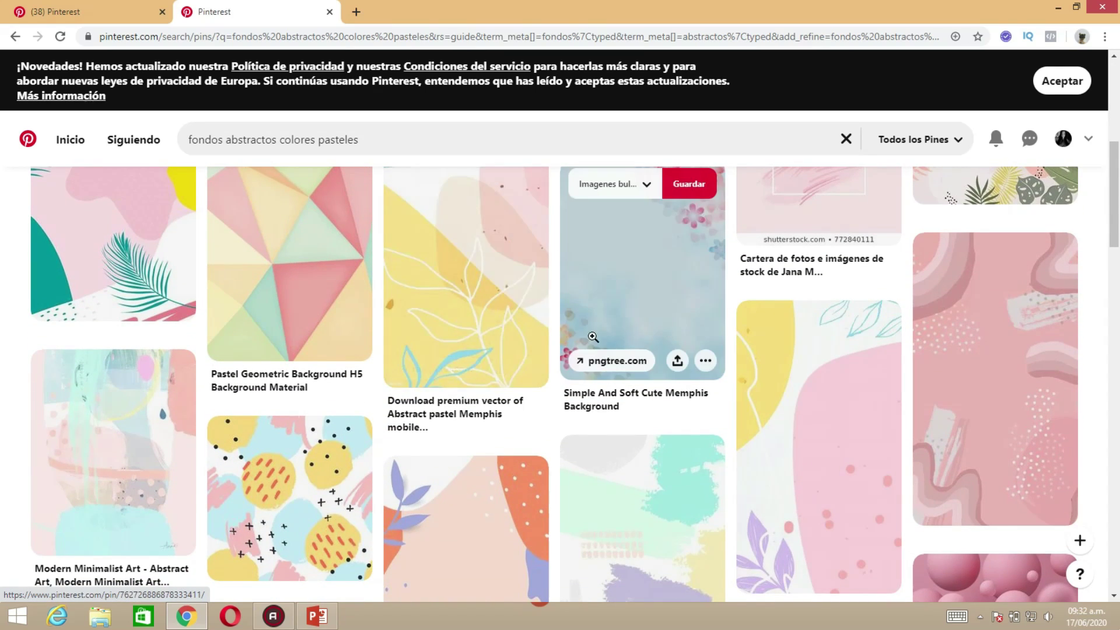
scroll(509, 345, down, 5)
scroll(510, 345, down, 2)
scroll(509, 346, down, 1)
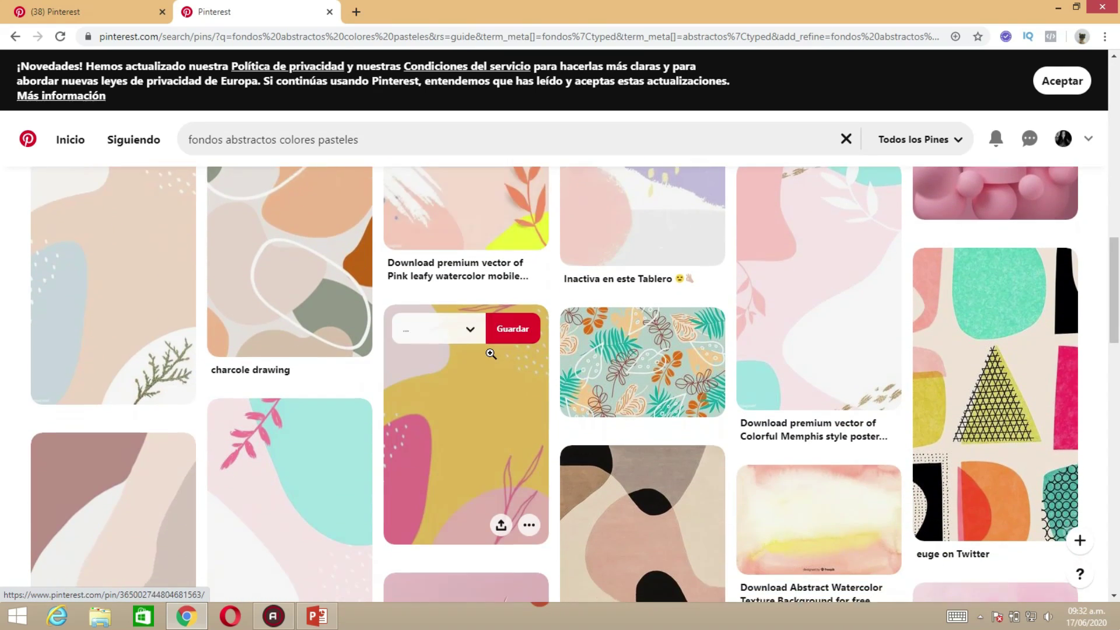
scroll(490, 354, down, 1)
scroll(490, 353, down, 3)
scroll(489, 354, down, 3)
scroll(489, 353, down, 1)
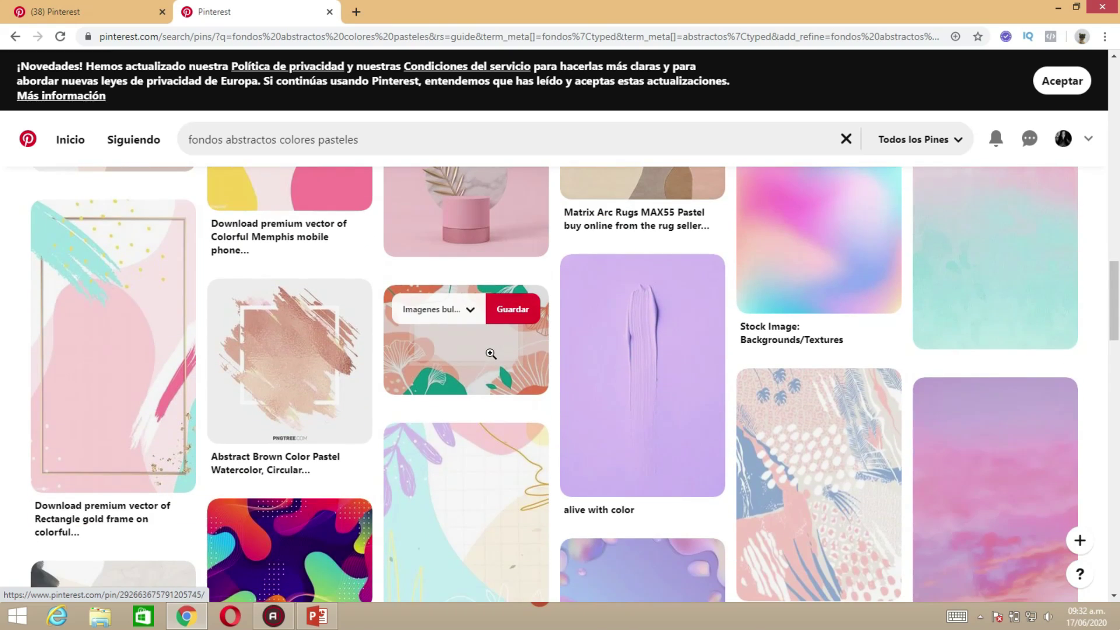
scroll(489, 354, down, 2)
scroll(489, 353, down, 3)
scroll(490, 353, down, 1)
scroll(488, 354, down, 3)
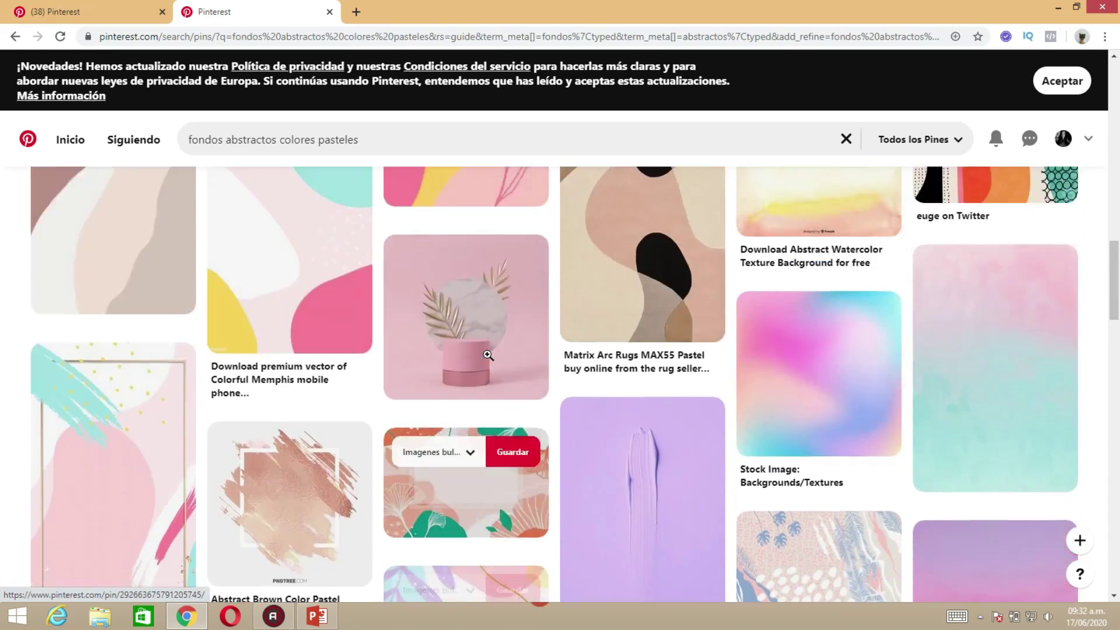
scroll(488, 354, down, 3)
scroll(486, 355, down, 3)
scroll(486, 354, up, 3)
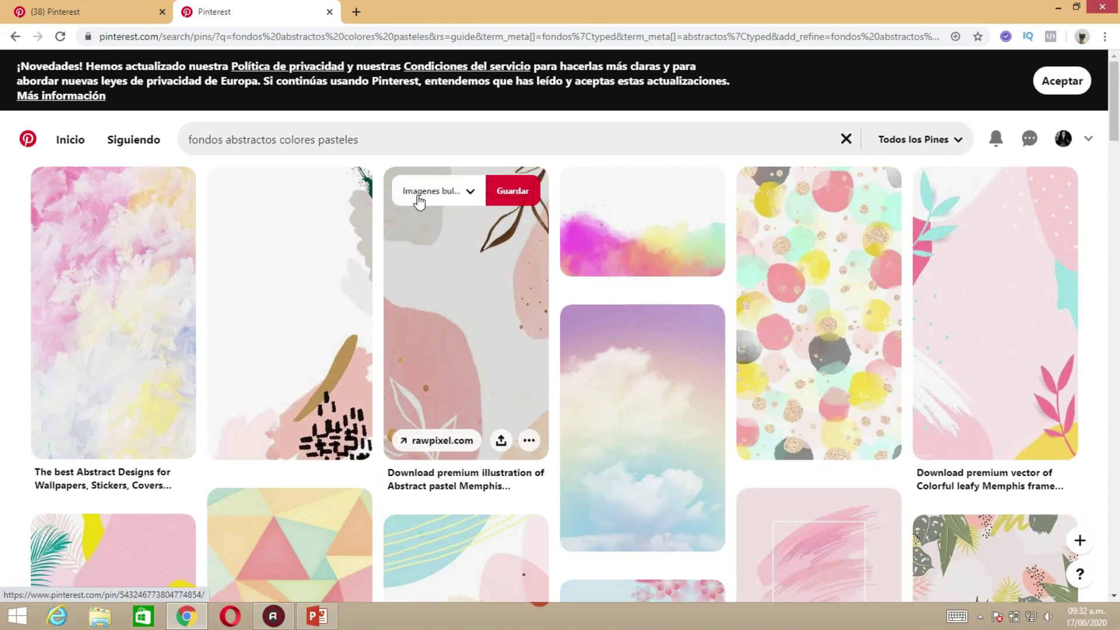
click(405, 141)
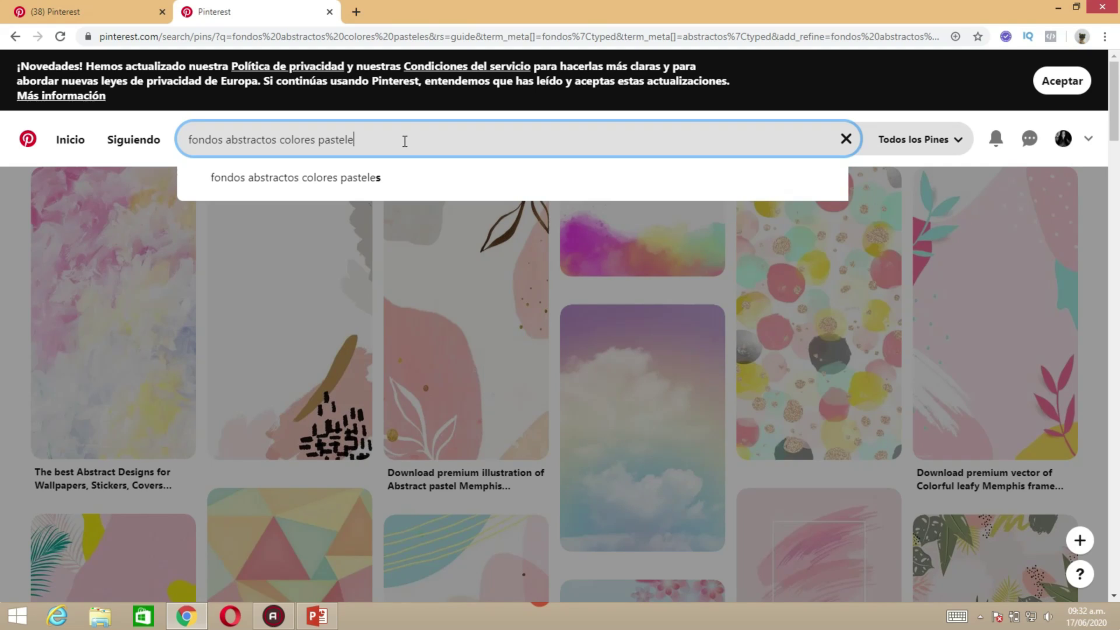
key(BackSpace)
key(BackSpace)
key(BackSpace)
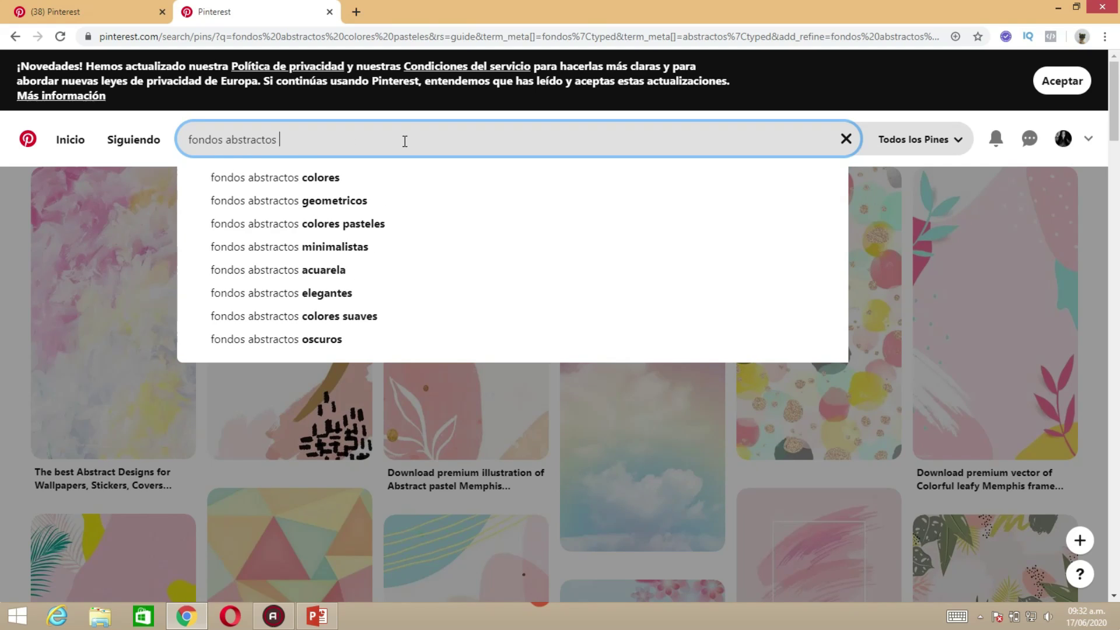
key(Return)
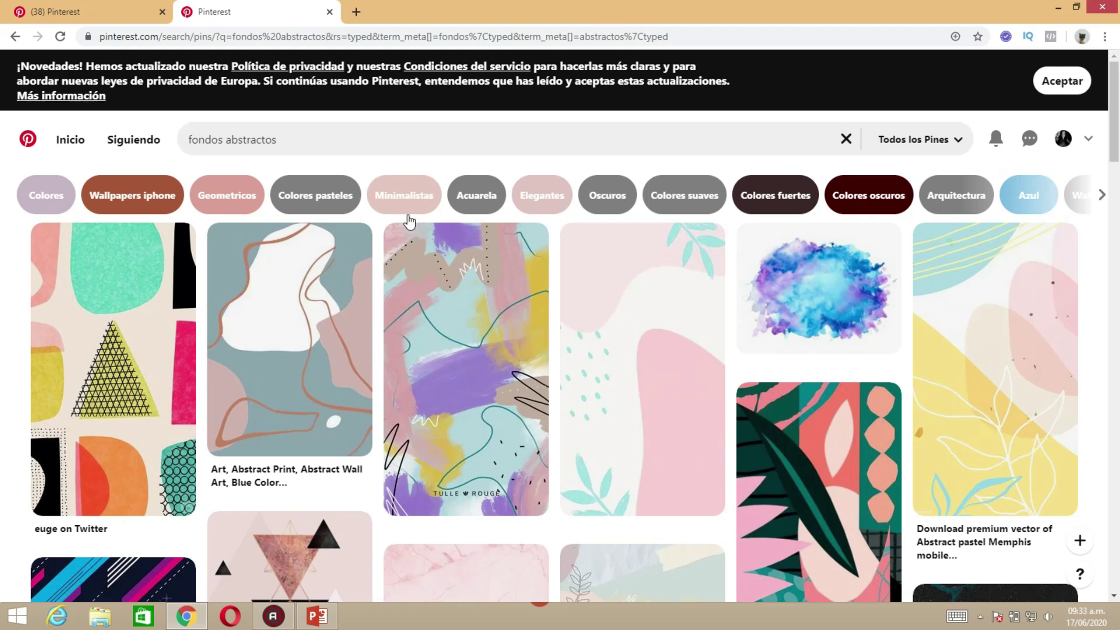
Scroll the 'fondos abstractos' results and open the pink abstract pin
scroll(617, 274, down, 3)
scroll(617, 274, down, 3)
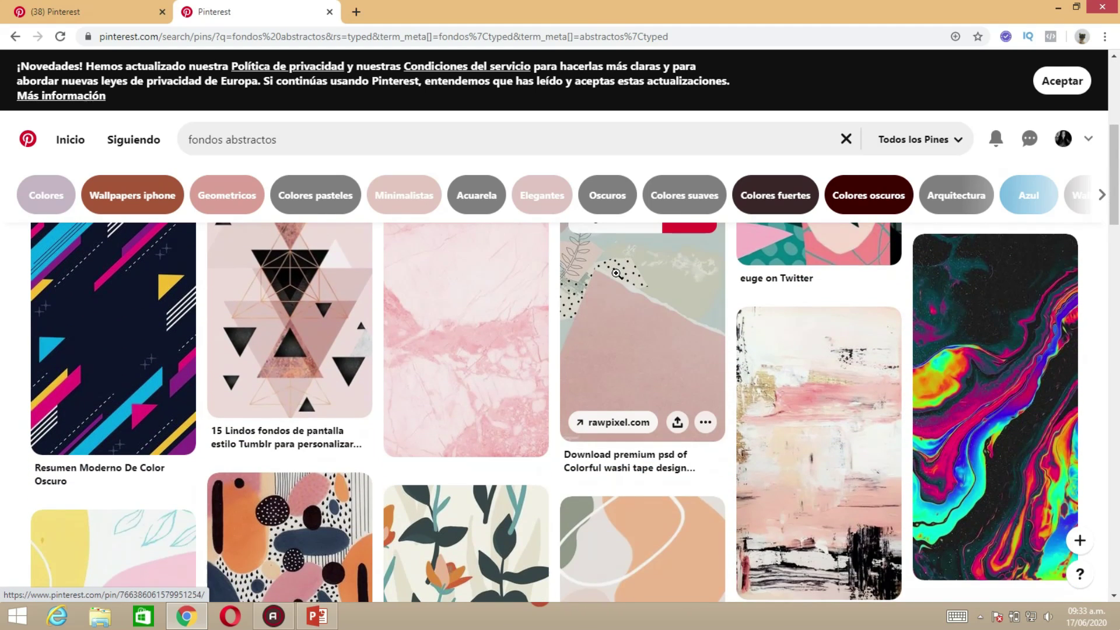
scroll(636, 343, down, 3)
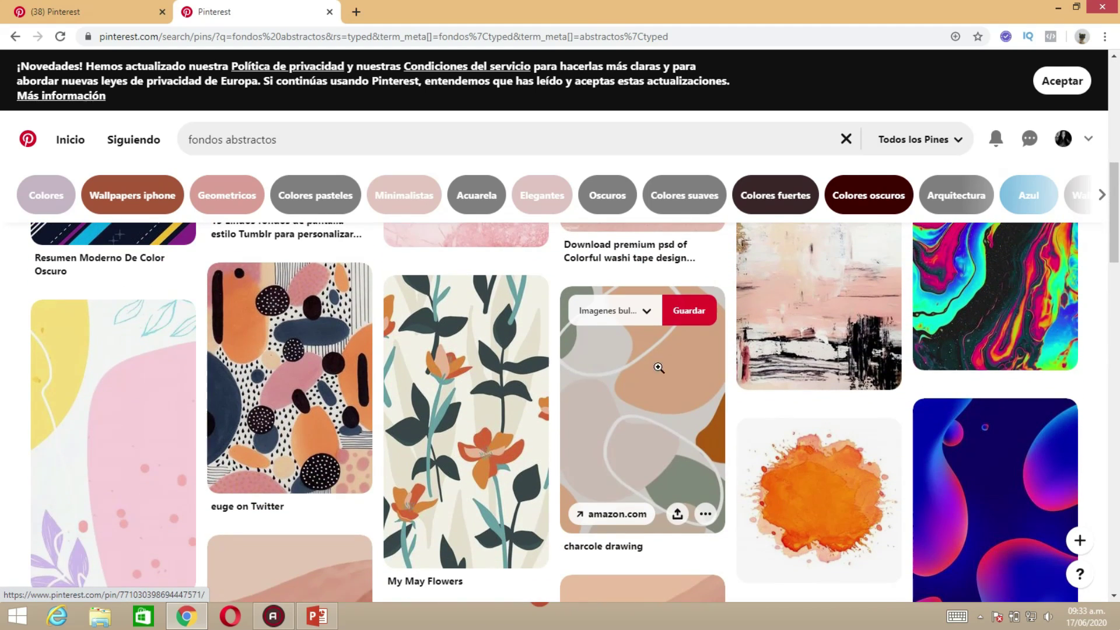
scroll(415, 467, down, 3)
scroll(415, 397, down, 3)
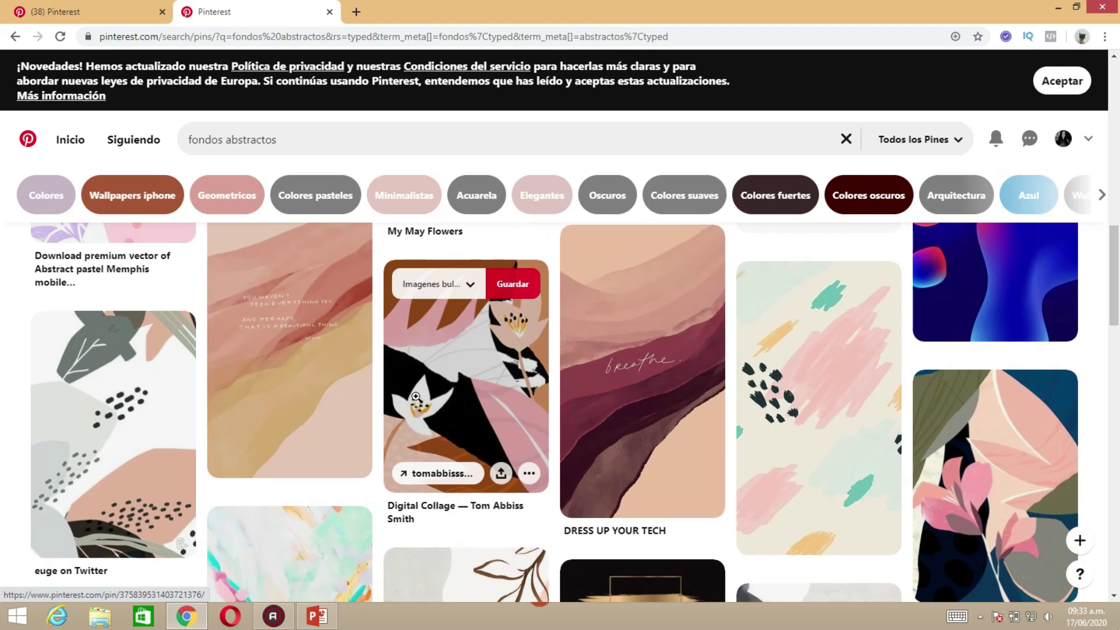
scroll(415, 397, down, 5)
scroll(417, 397, down, 1)
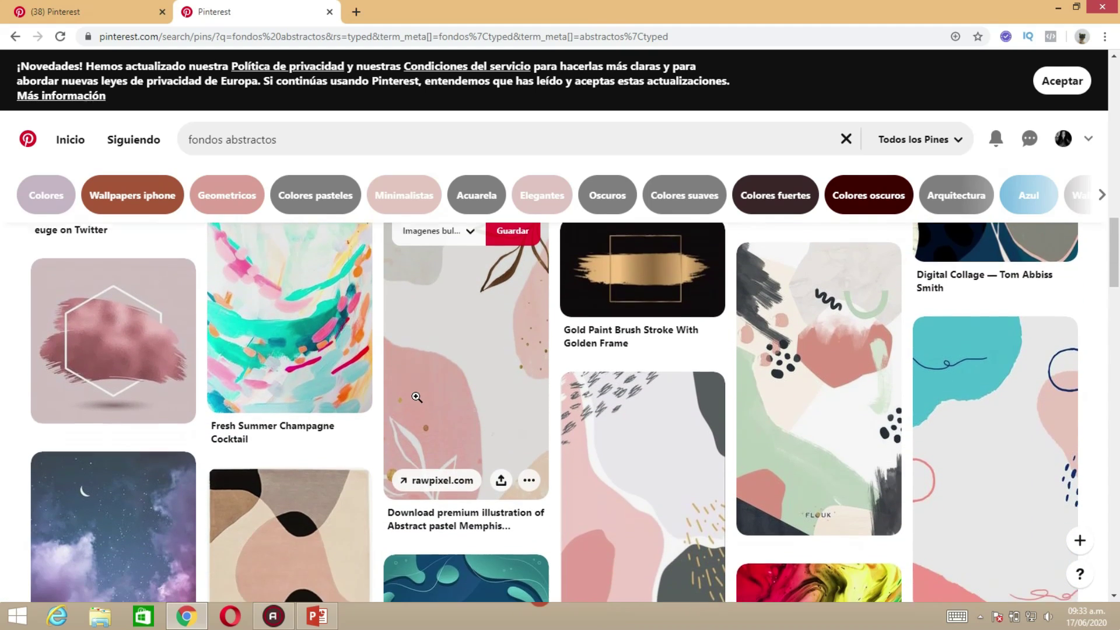
scroll(416, 398, down, 2)
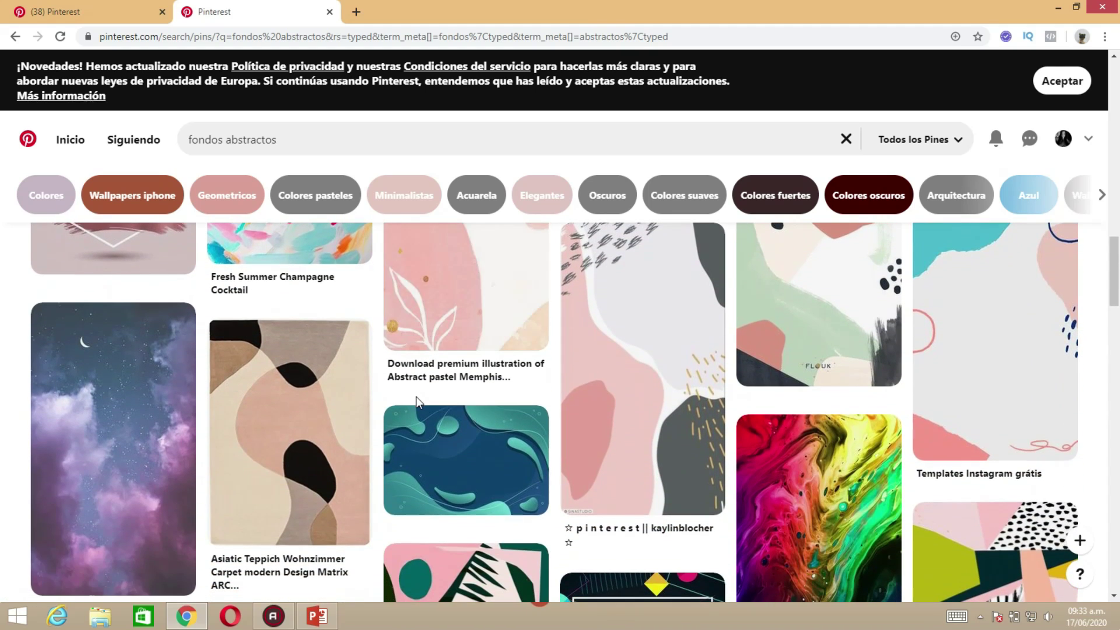
click(643, 304)
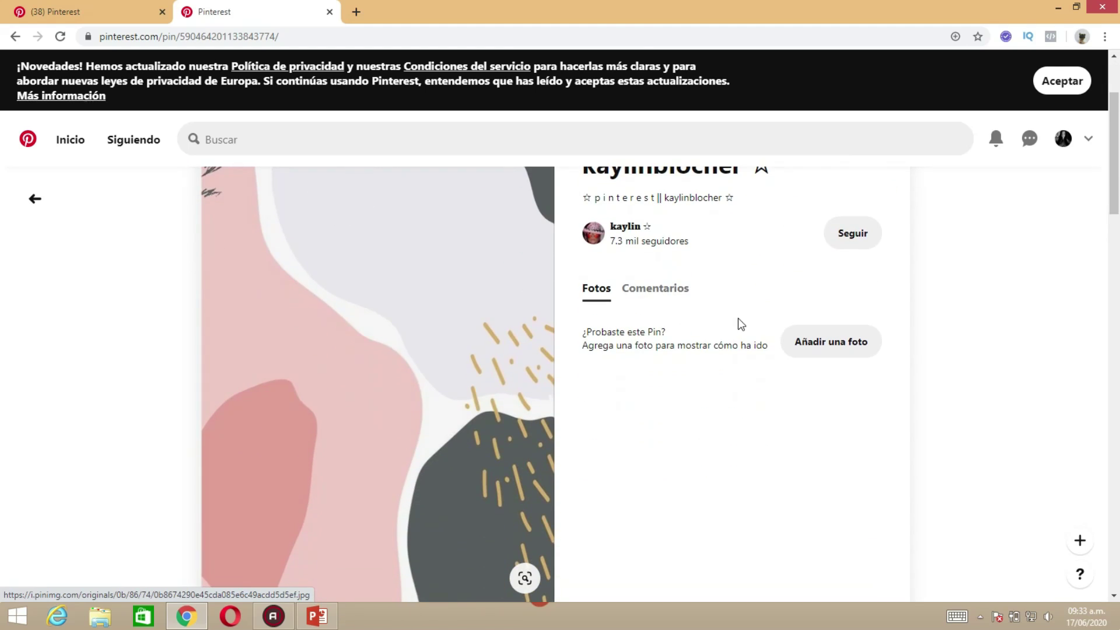
Check the pin's board options, reopen the pink pin and scroll to 'Más como esto'
click(821, 219)
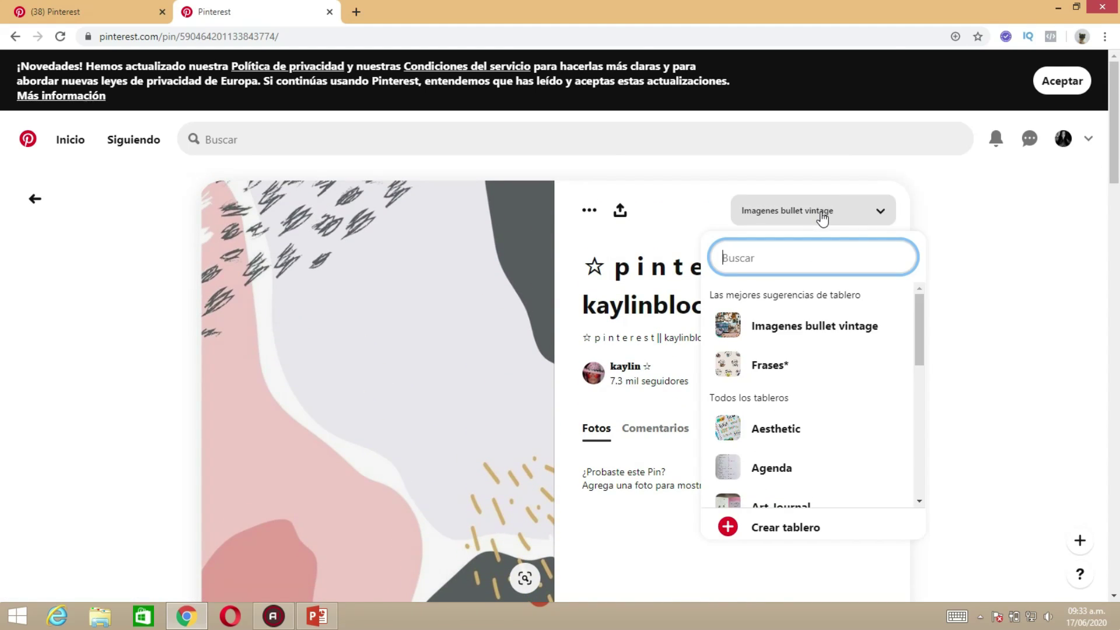
click(995, 245)
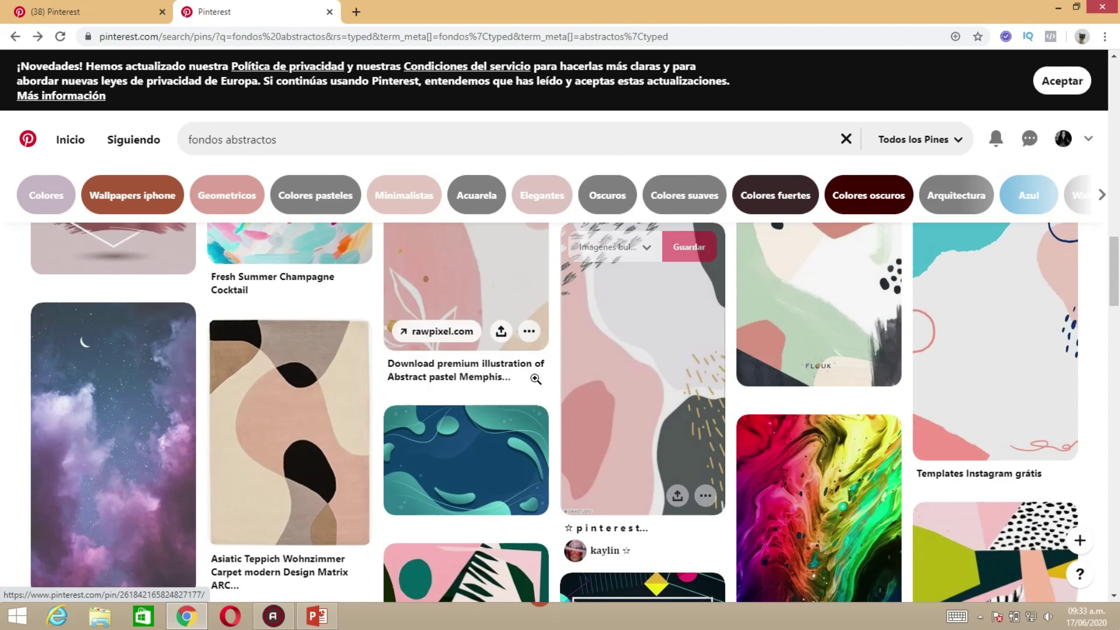
click(676, 228)
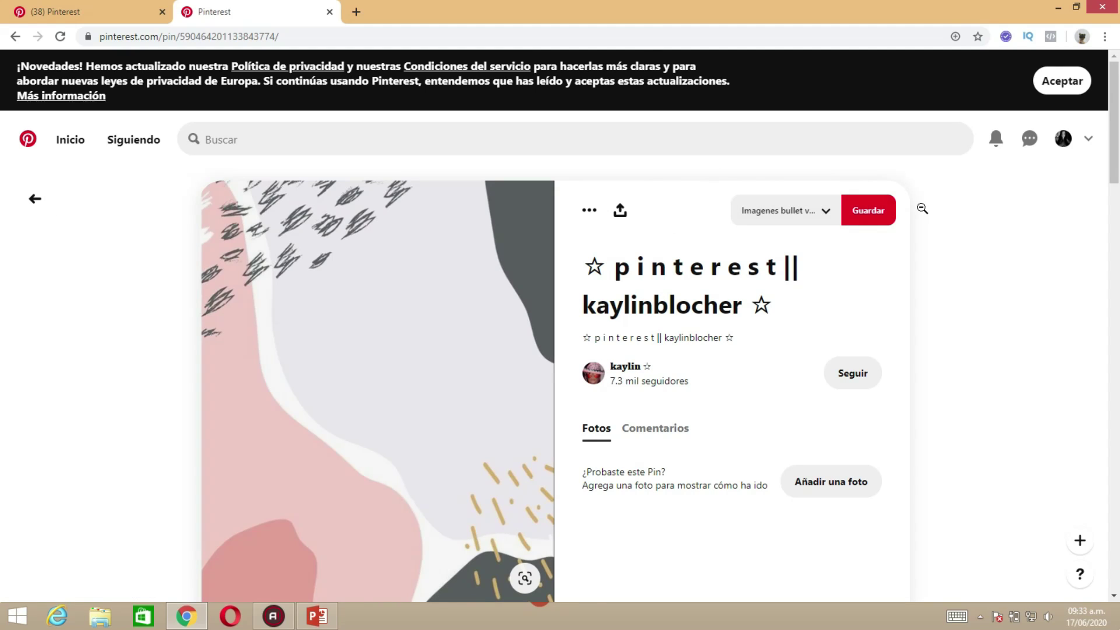
scroll(880, 308, down, 5)
scroll(710, 314, up, 5)
scroll(580, 327, down, 5)
scroll(581, 325, down, 5)
Open the Yellow scribble background pin and start then cancel saving its image as a file
scroll(580, 326, up, 1)
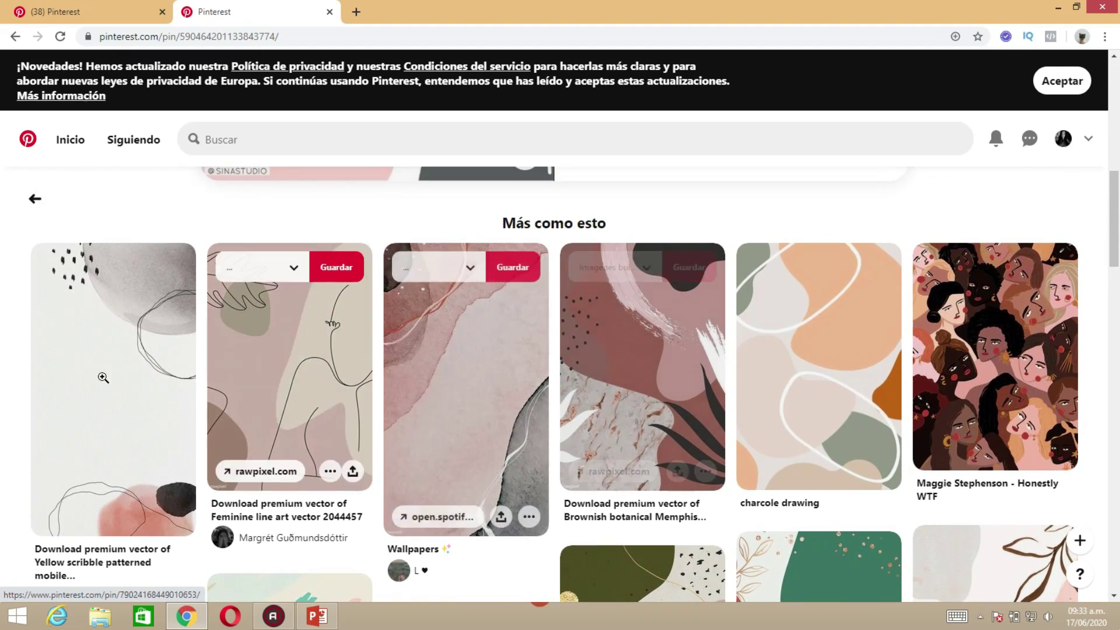
click(103, 377)
right_click(430, 320)
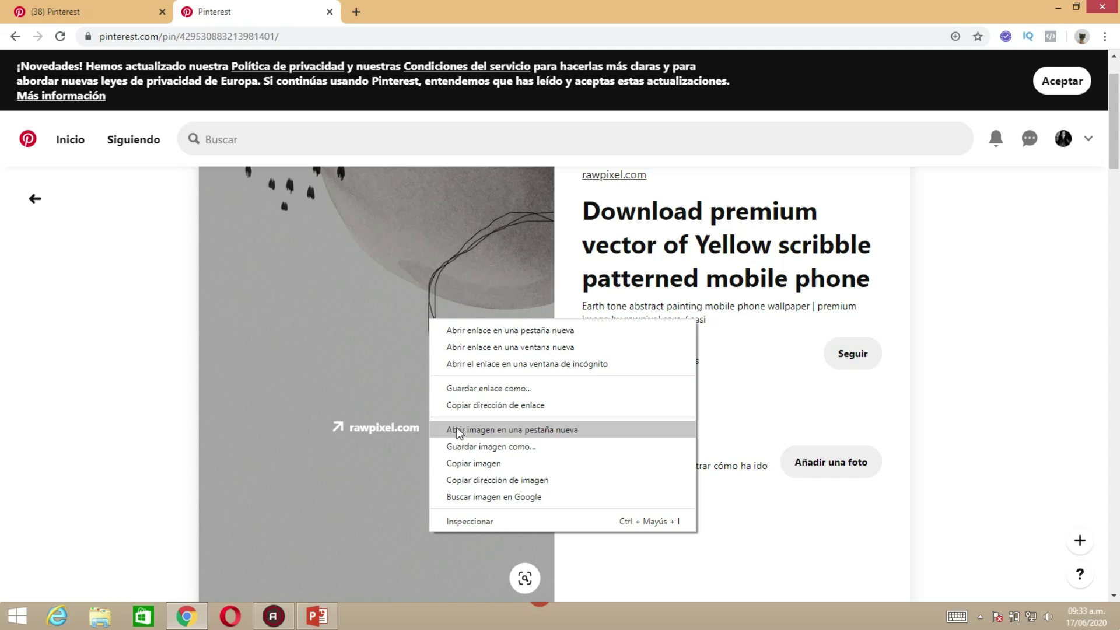
click(472, 447)
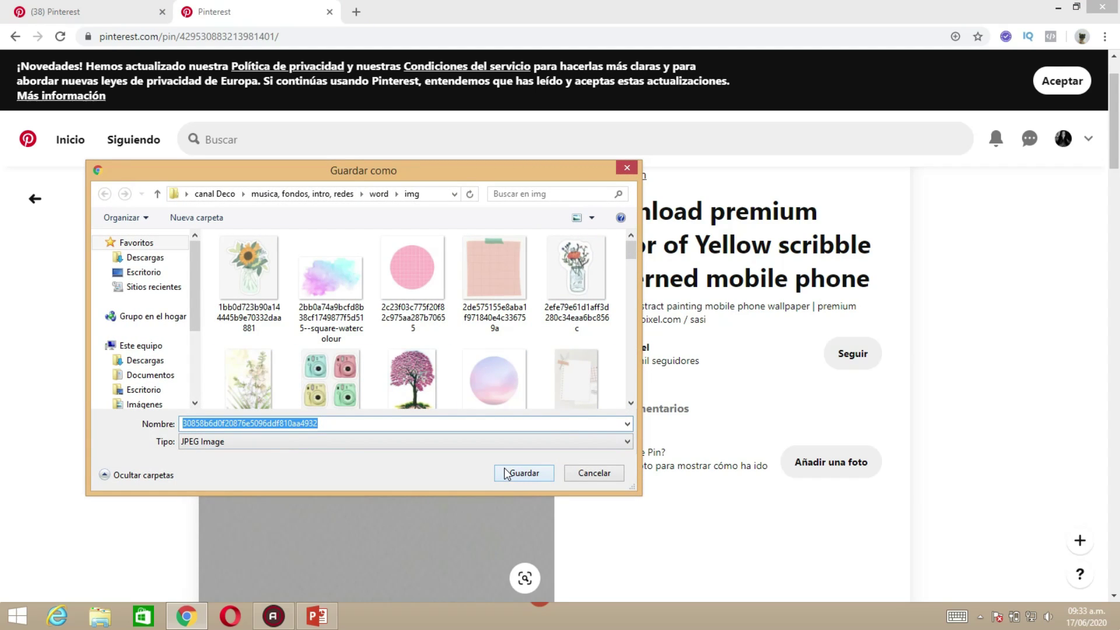
click(591, 472)
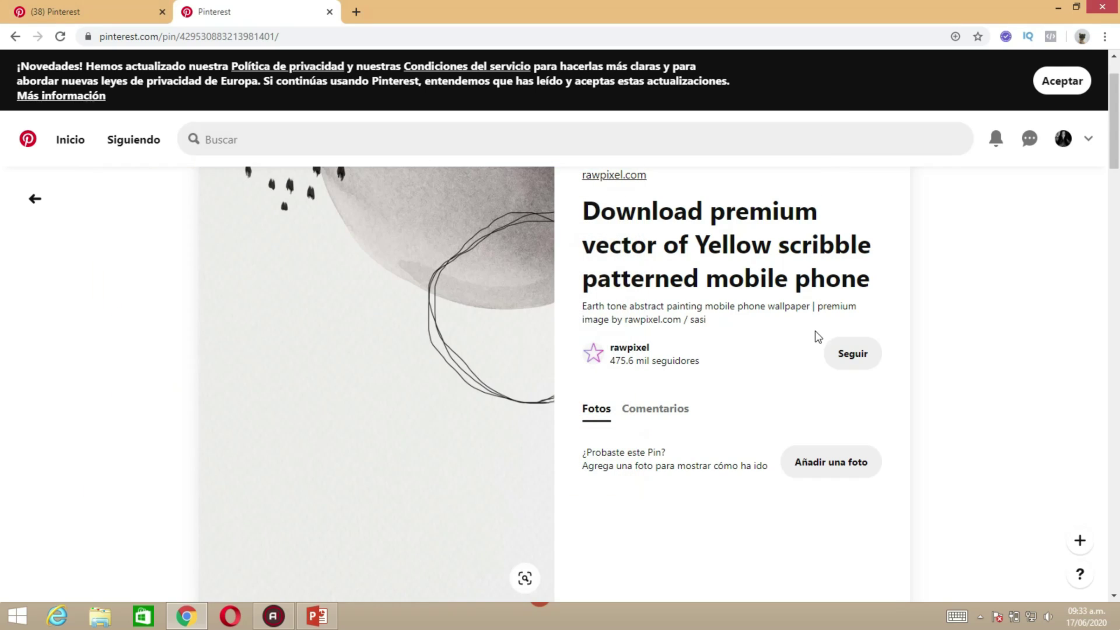
Save the pin, move it to the Power Point board, and open the profile's boards page
scroll(445, 368, down, 5)
scroll(445, 368, up, 6)
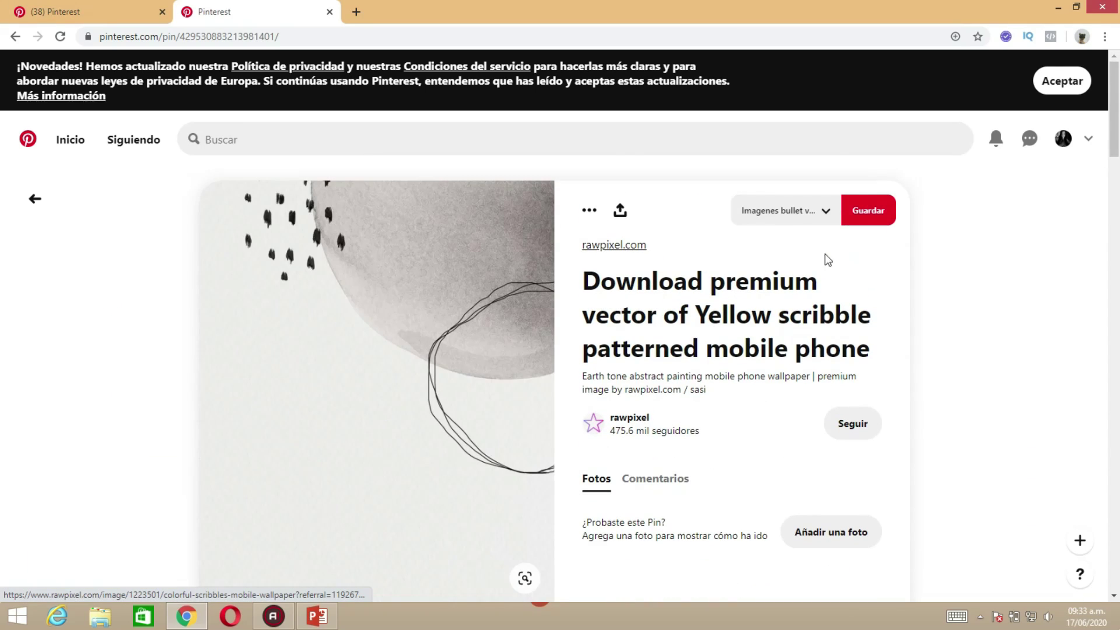
click(855, 214)
click(874, 211)
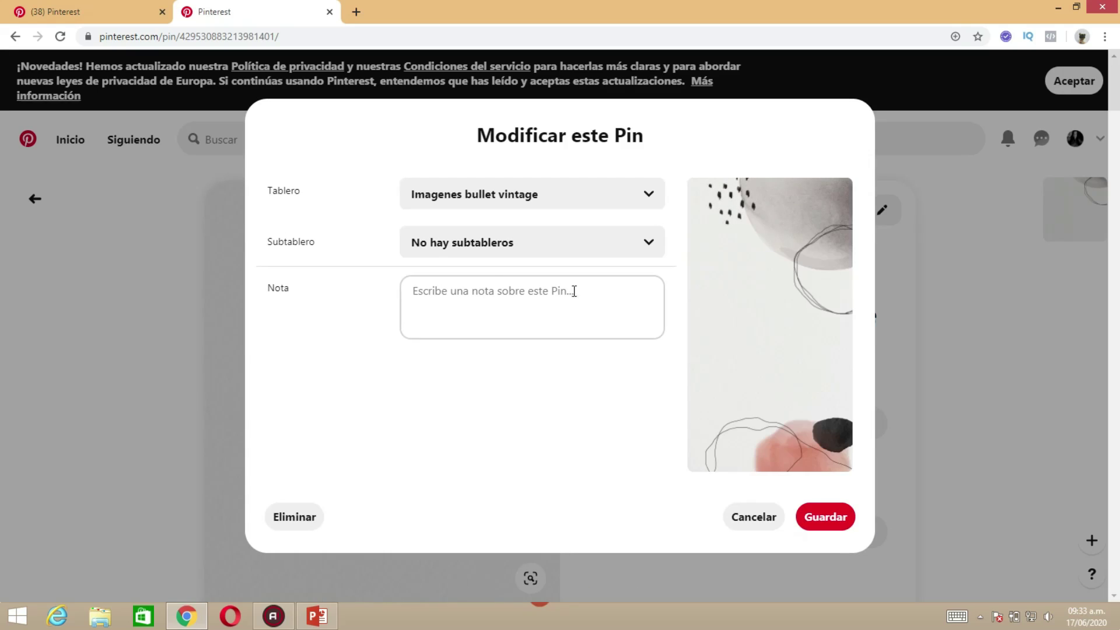
click(648, 196)
scroll(580, 279, down, 5)
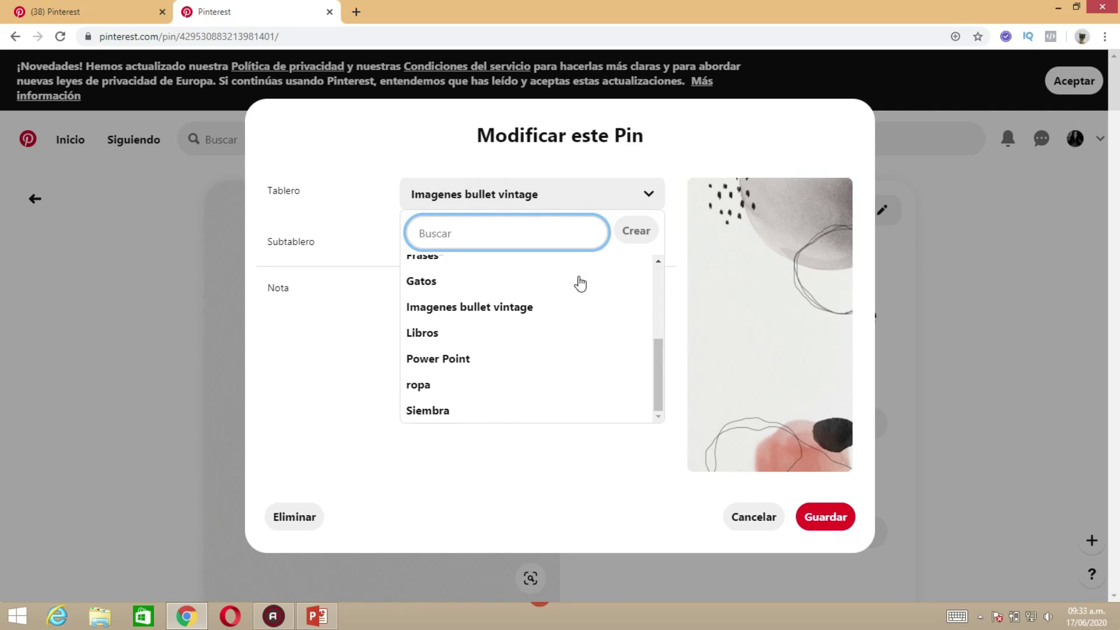
click(445, 363)
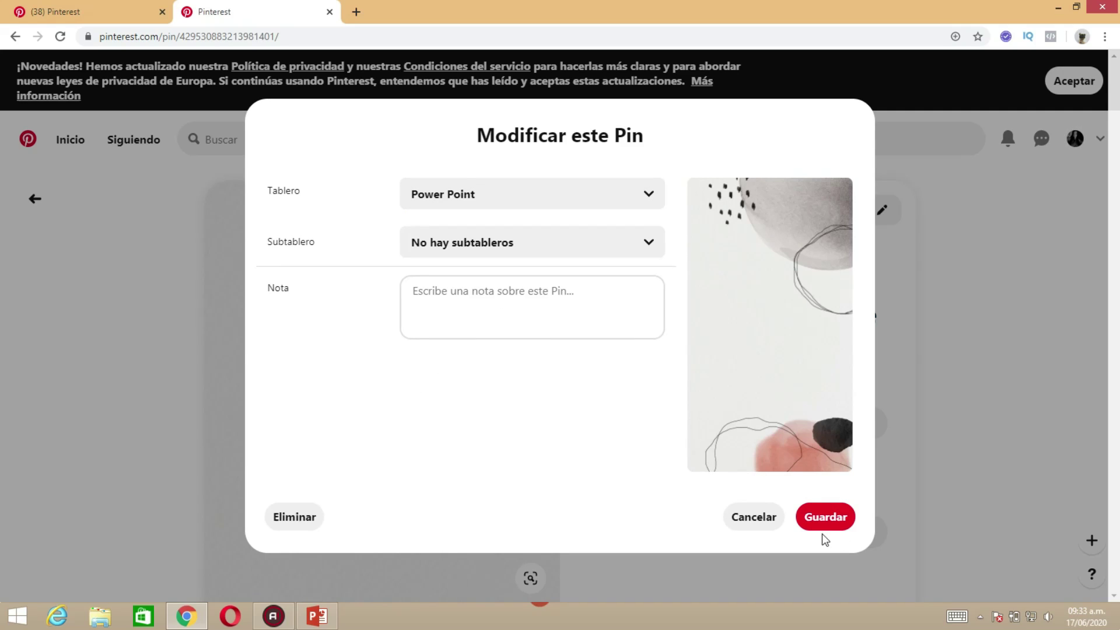
click(815, 517)
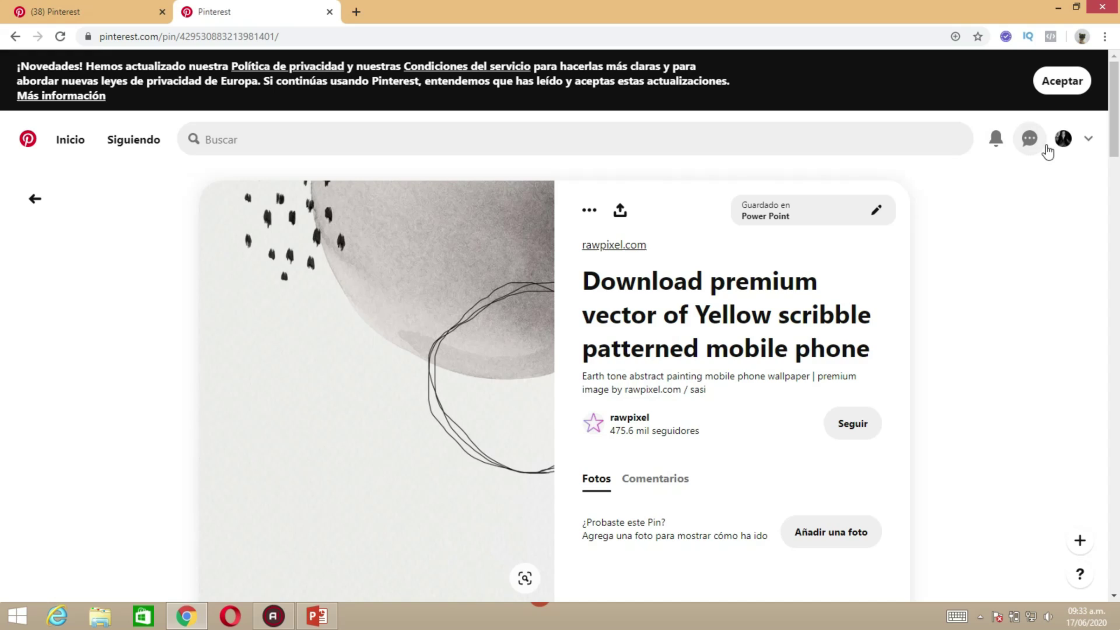
click(1062, 139)
scroll(822, 394, down, 5)
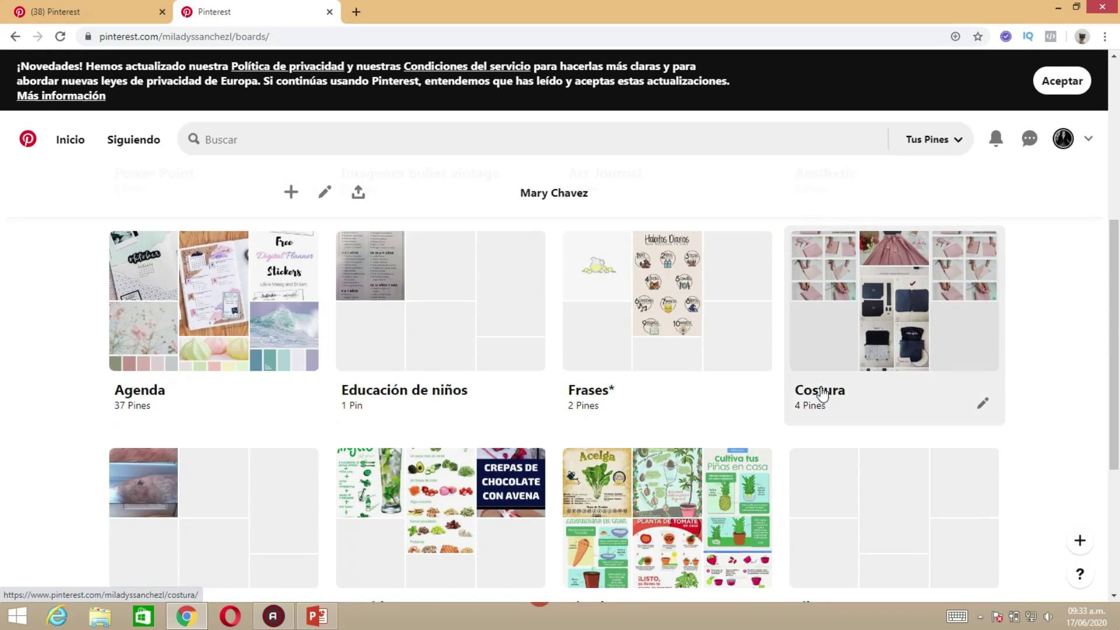
scroll(435, 365, up, 5)
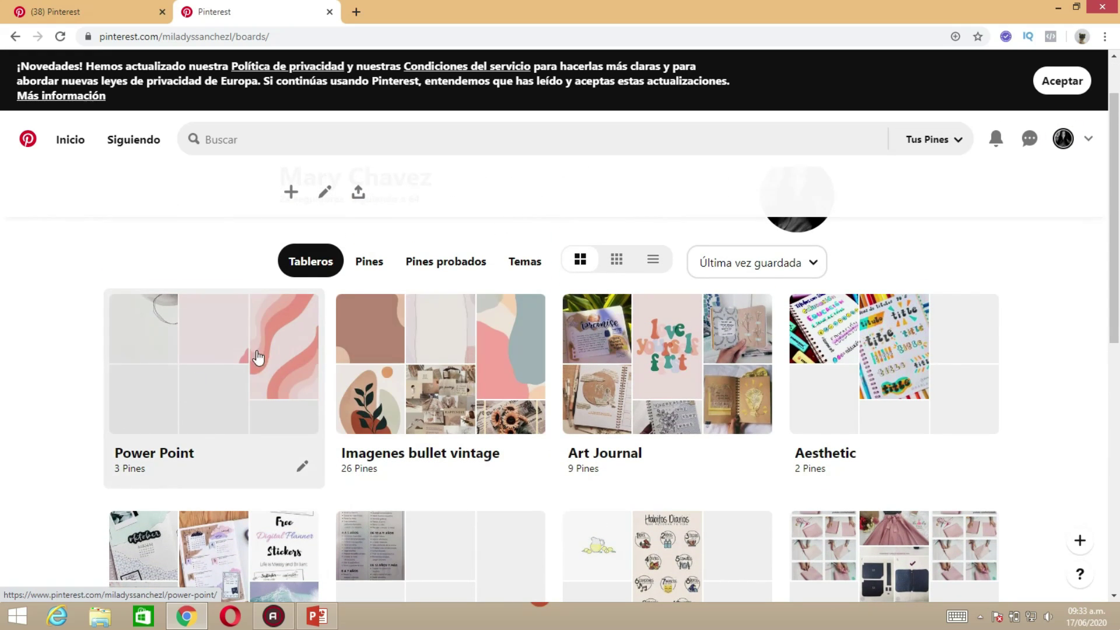
click(187, 349)
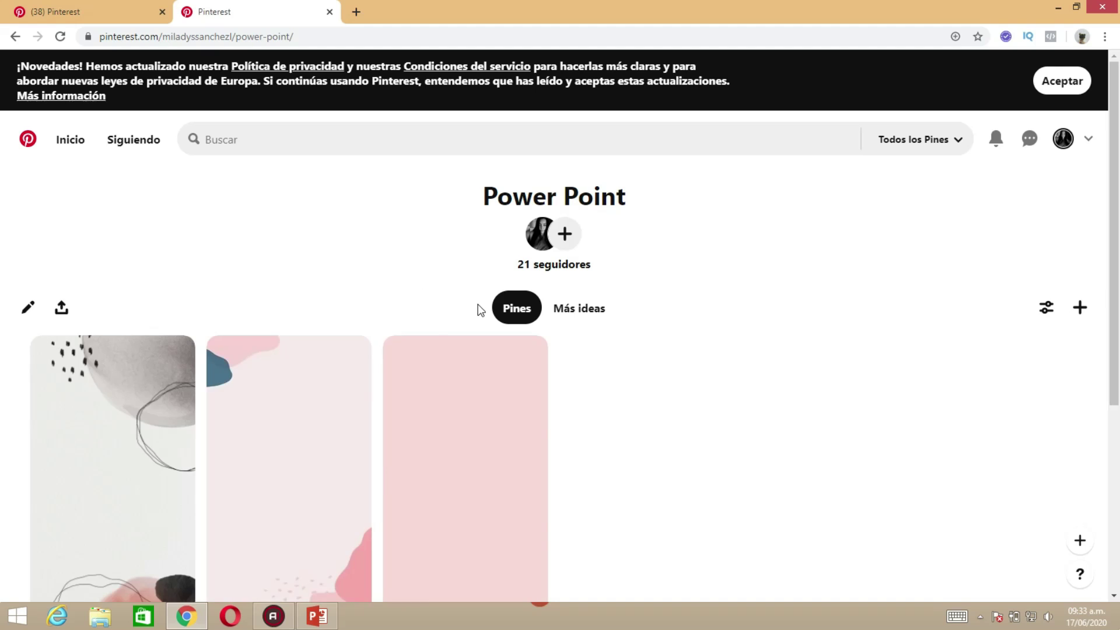
scroll(478, 305, down, 2)
scroll(478, 305, up, 2)
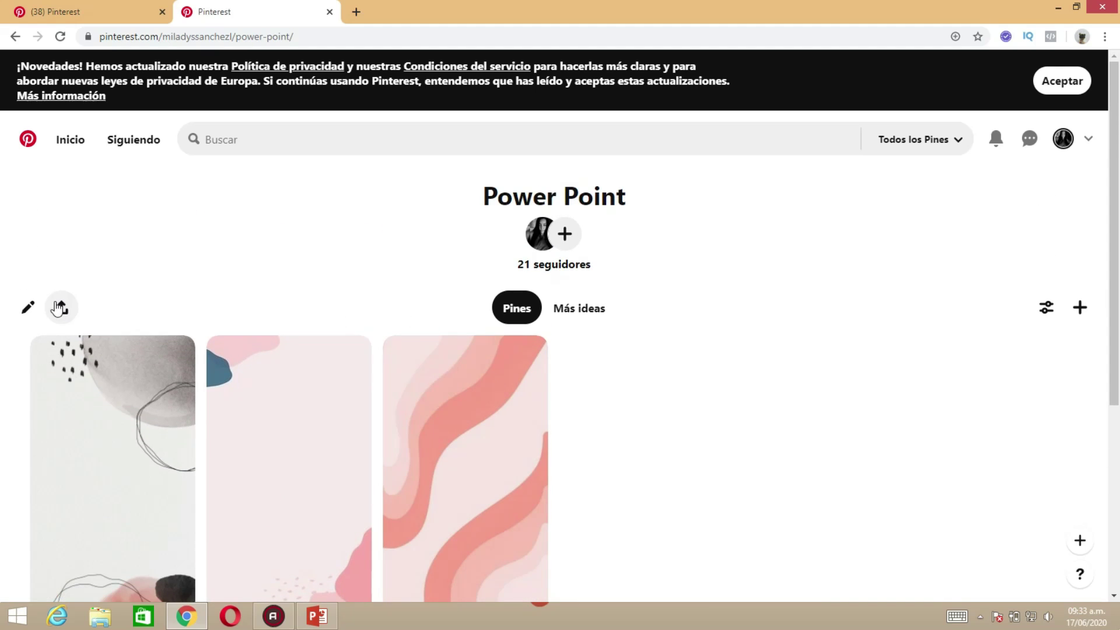
click(16, 37)
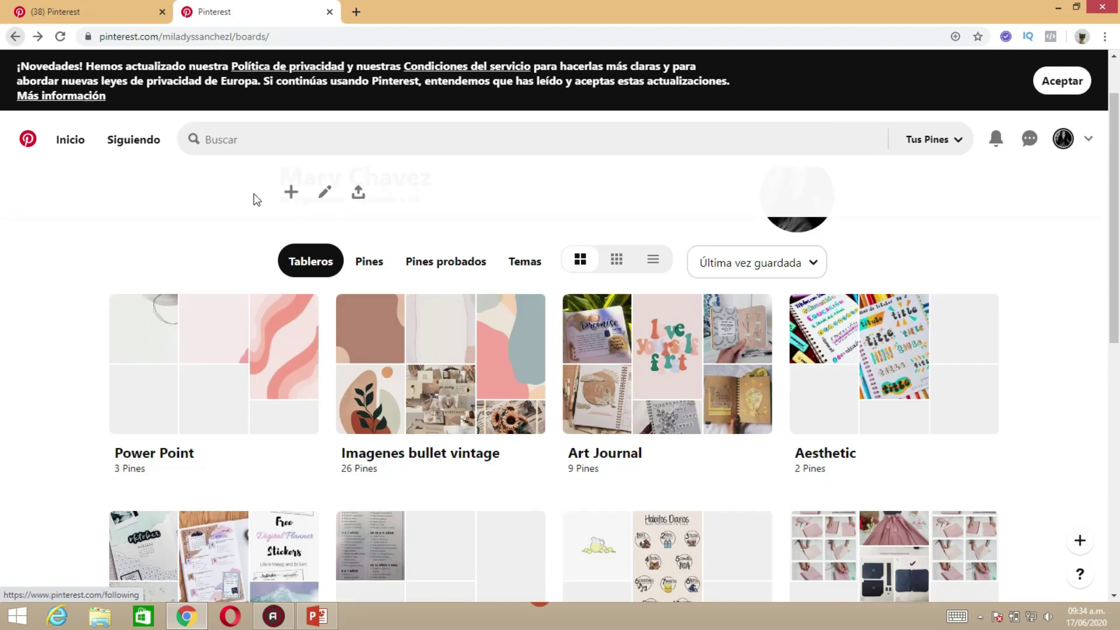
click(465, 357)
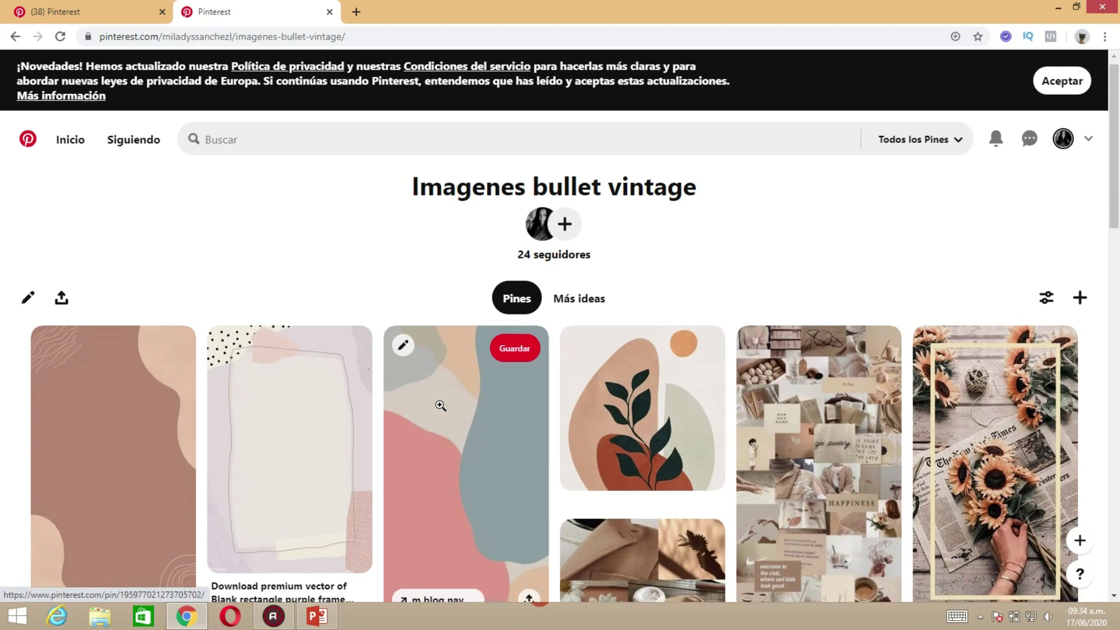
scroll(440, 405, down, 4)
scroll(473, 361, up, 3)
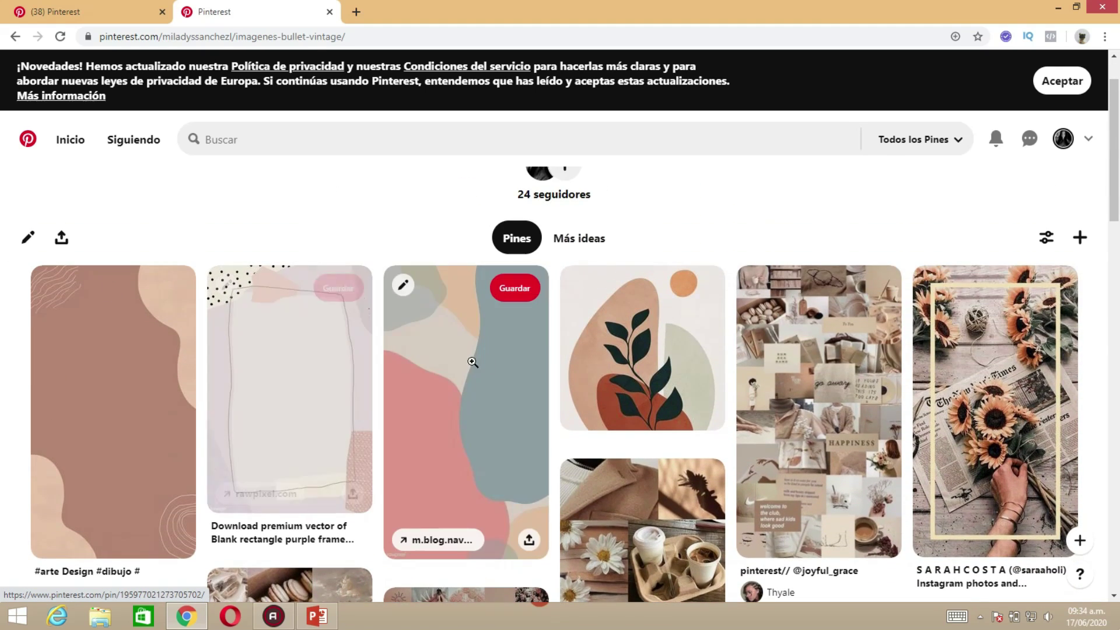
click(14, 40)
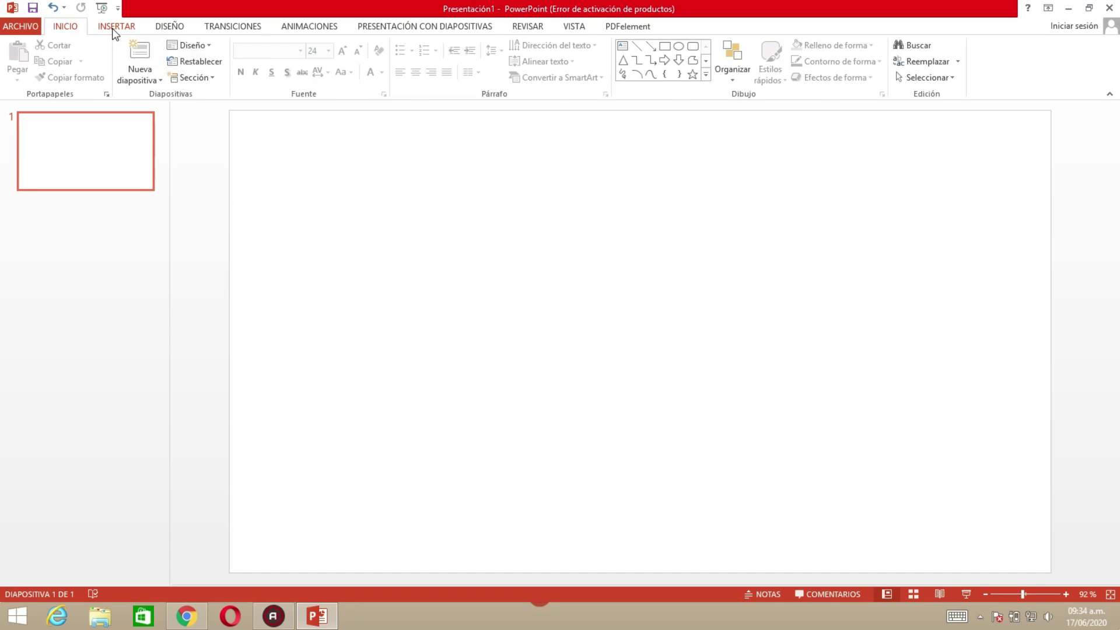
Insert the pastel frame background image from disk onto the slide
click(115, 33)
click(114, 64)
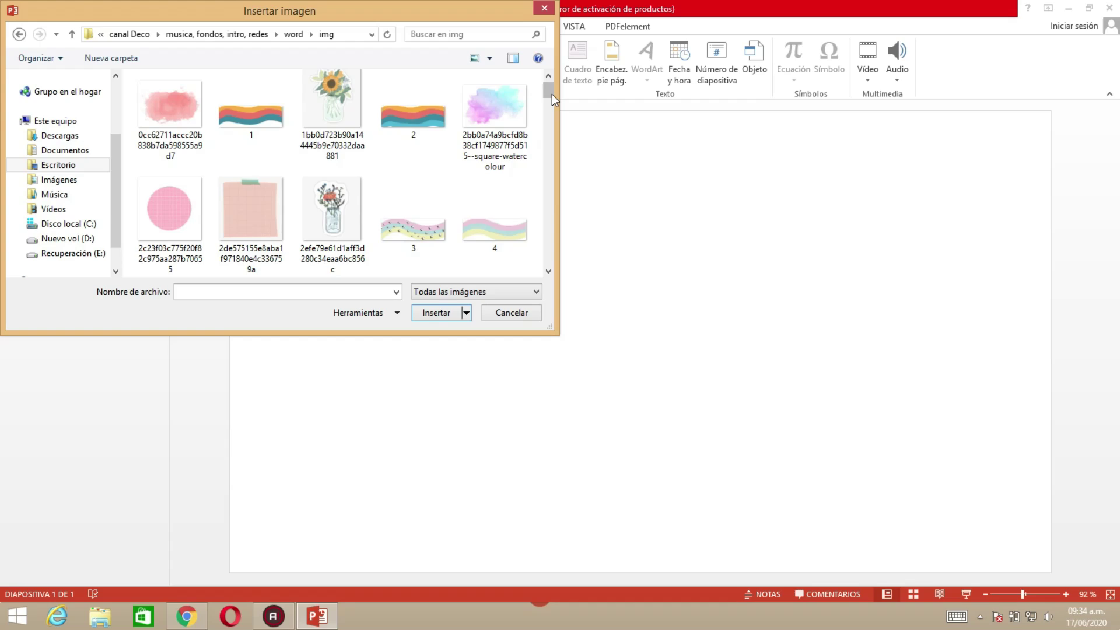
drag(552, 93, 552, 155)
click(261, 257)
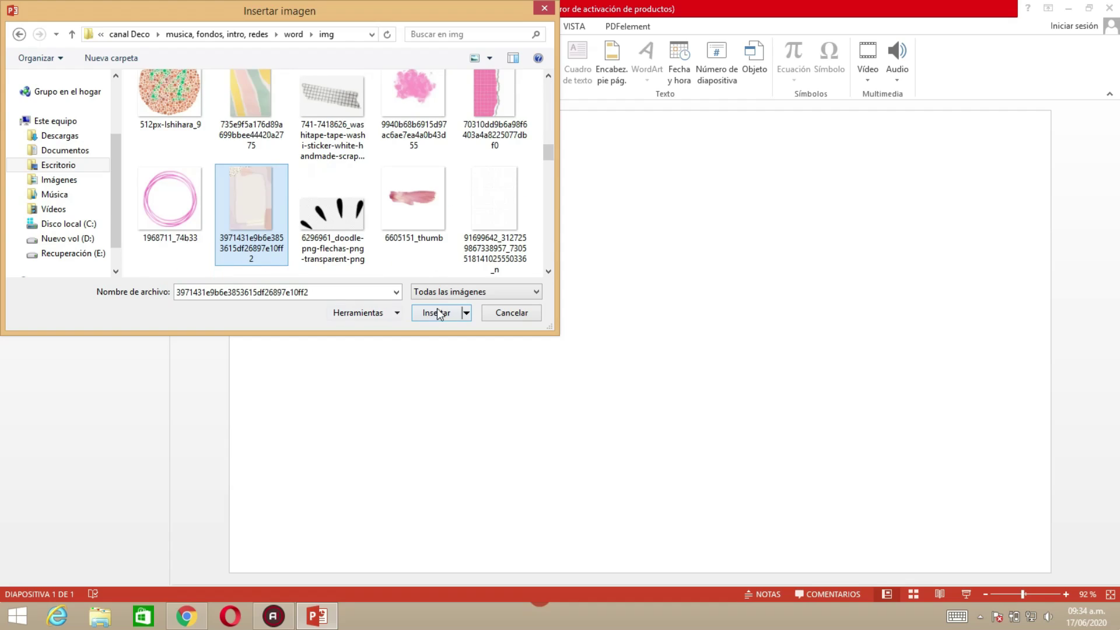
click(437, 313)
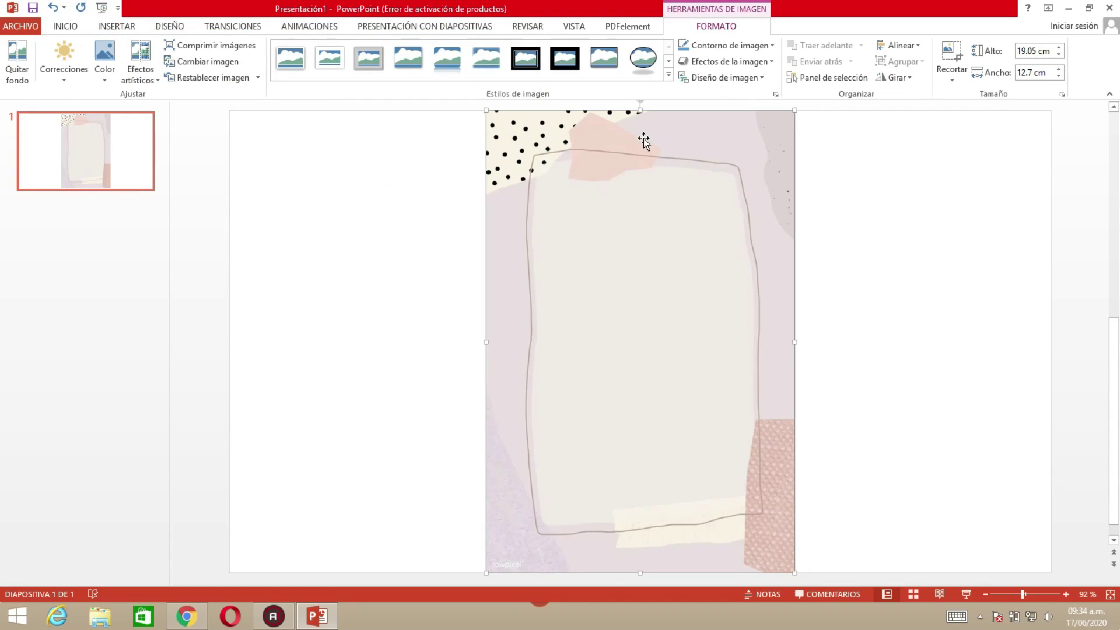
Rotate the picture to landscape and stretch it across the slide from the top-left corner
scroll(647, 152, up, 1)
drag(635, 110, 395, 333)
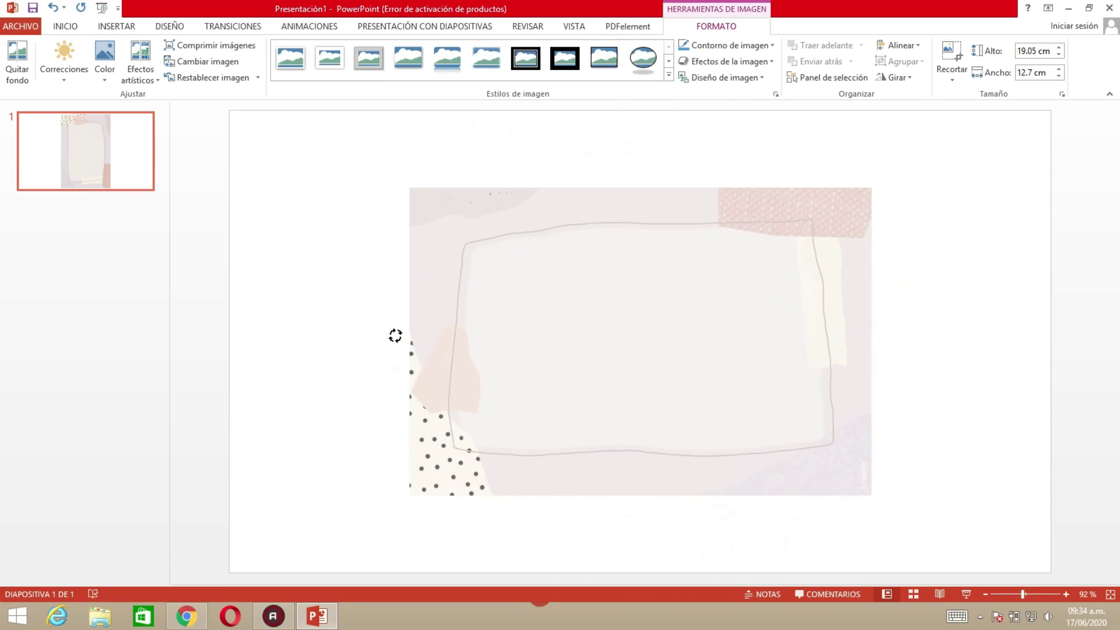
mouse_move(520, 318)
mouse_down()
mouse_move(520, 250)
mouse_move(475, 239)
mouse_up()
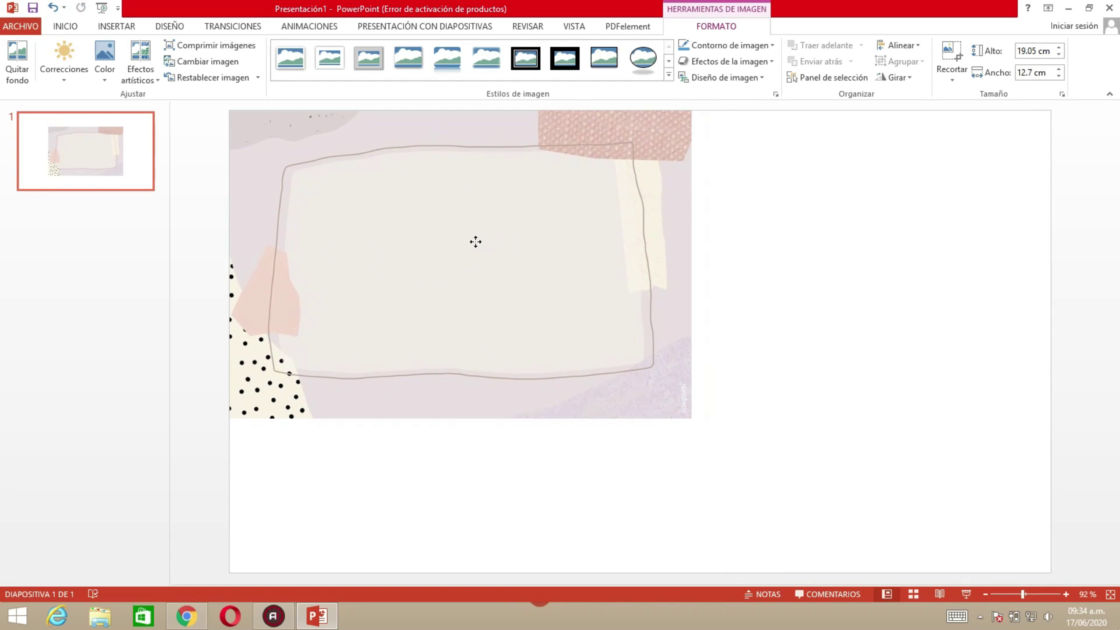
drag(690, 420, 930, 497)
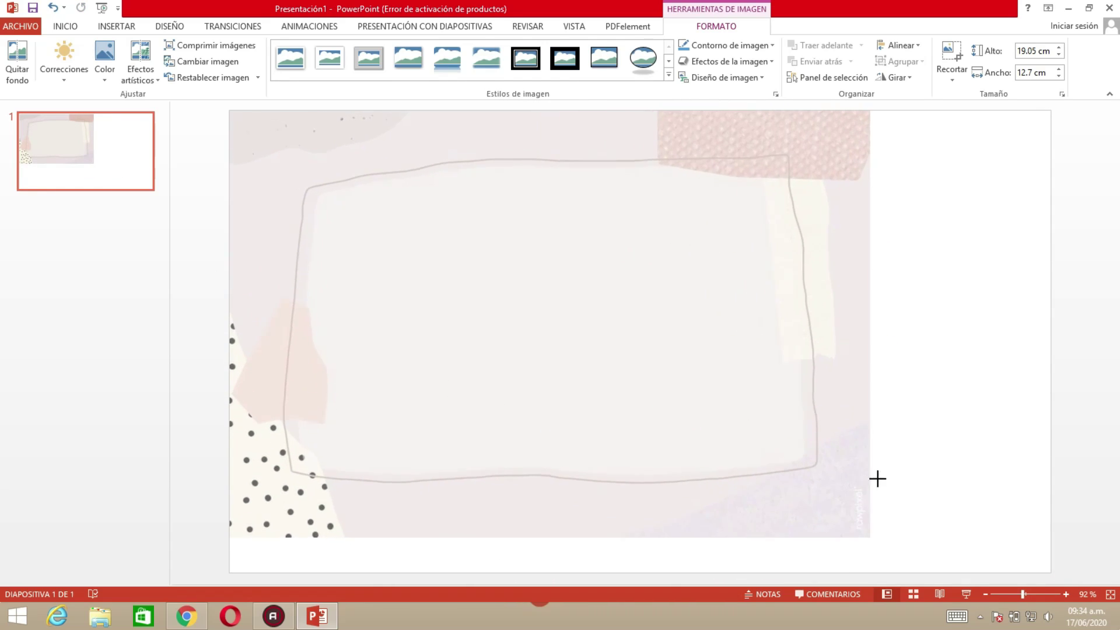
drag(748, 441, 766, 440)
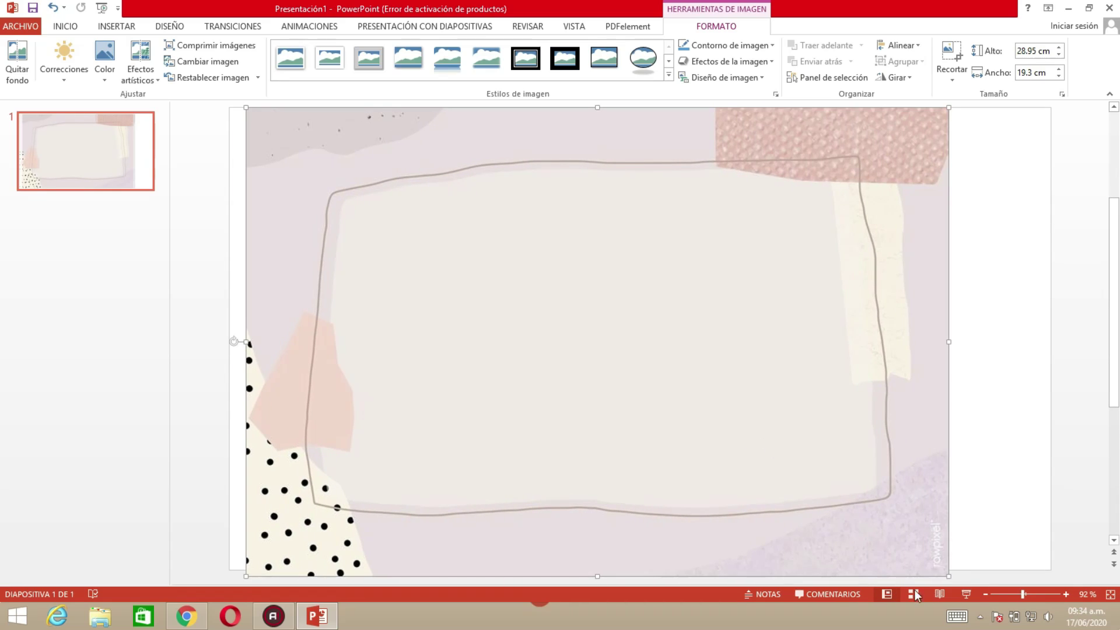
Enlarge the background picture to 31.5 × 21 cm so it overhangs the slide
click(984, 594)
click(984, 594)
click(984, 594)
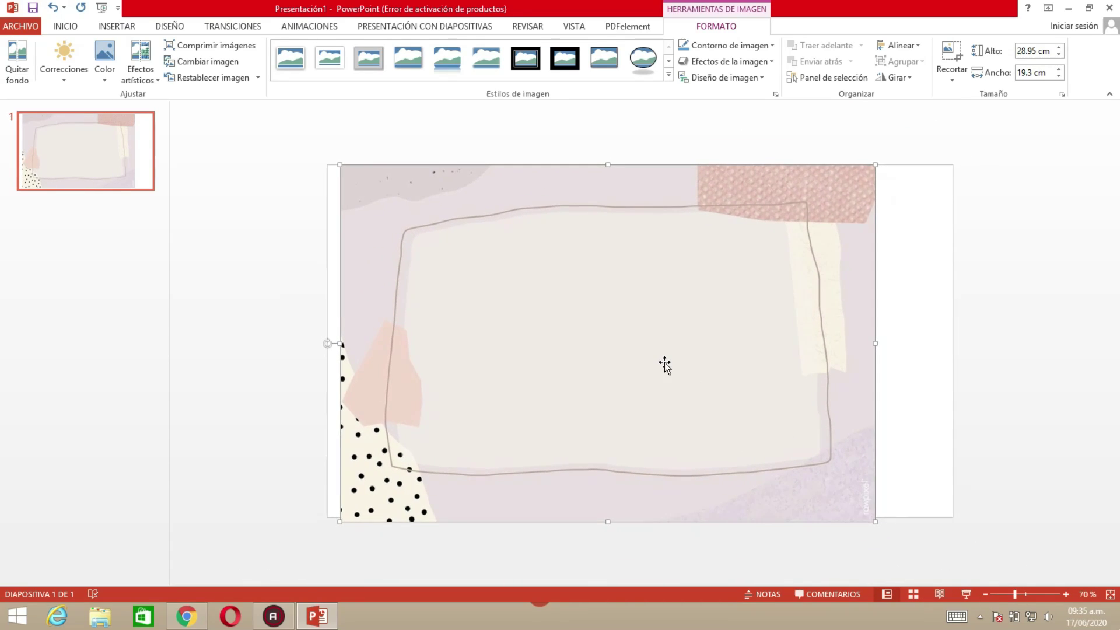
click(647, 361)
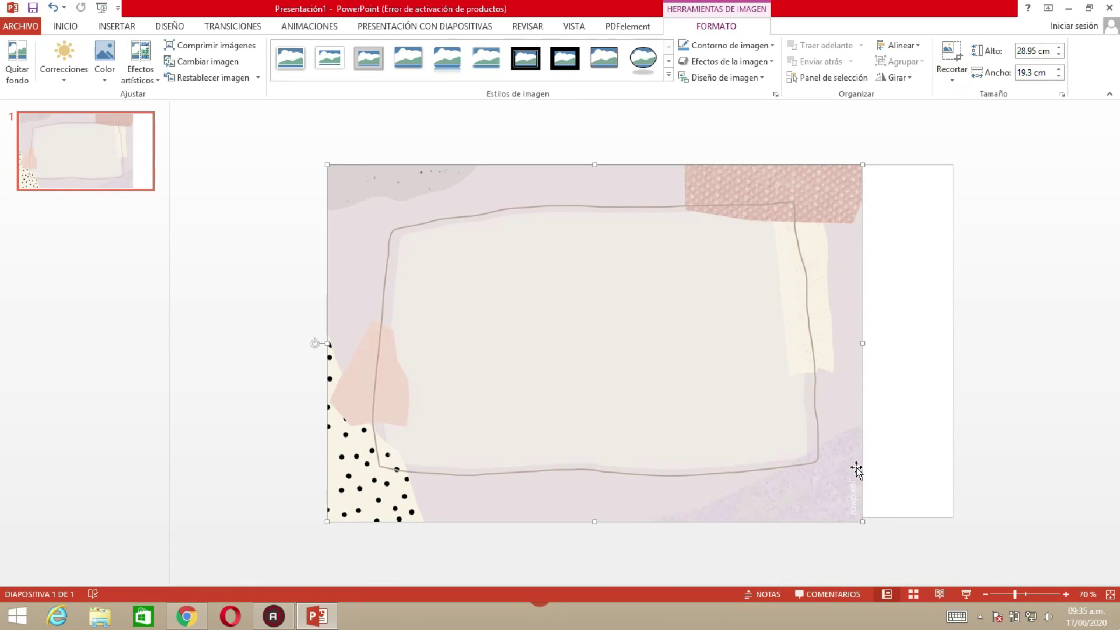
drag(859, 519, 908, 546)
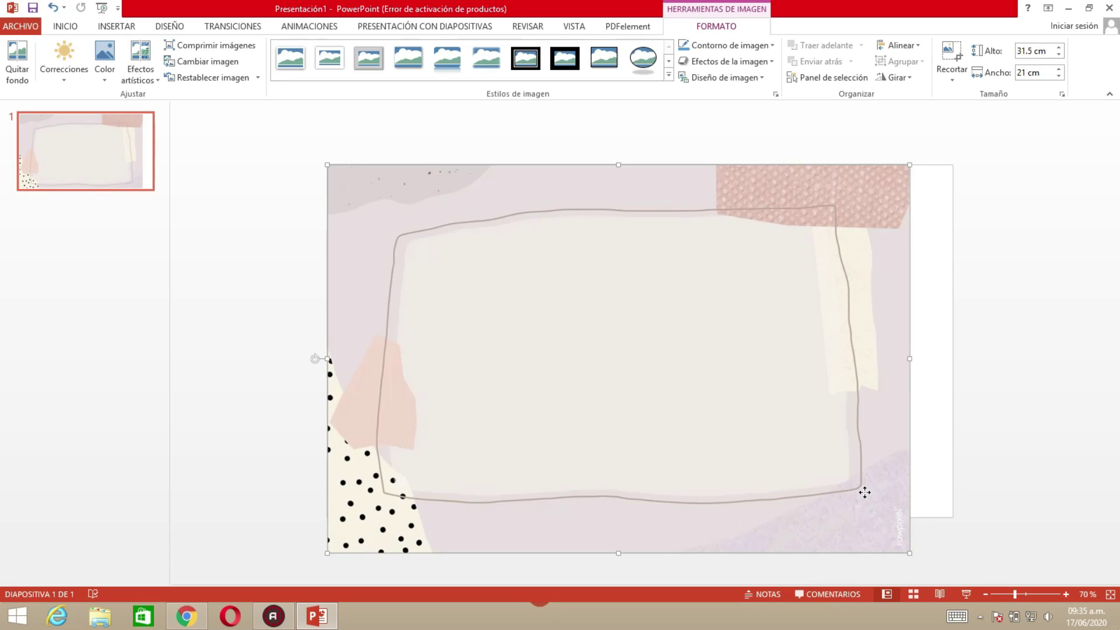
mouse_move(862, 490)
mouse_down()
mouse_move(878, 480)
mouse_move(863, 470)
mouse_up()
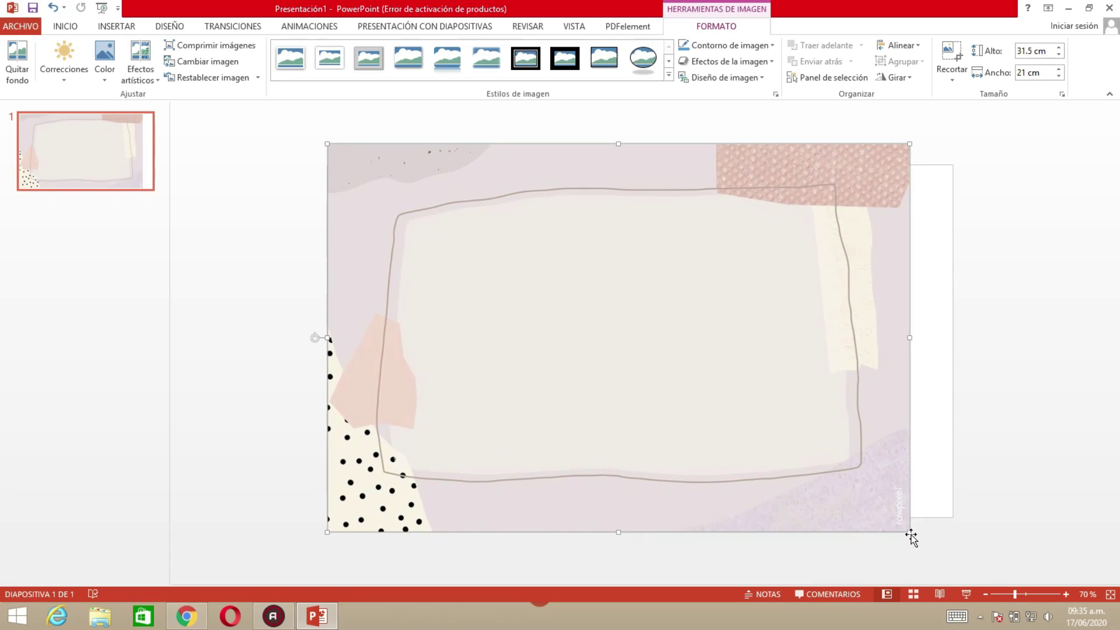
click(950, 54)
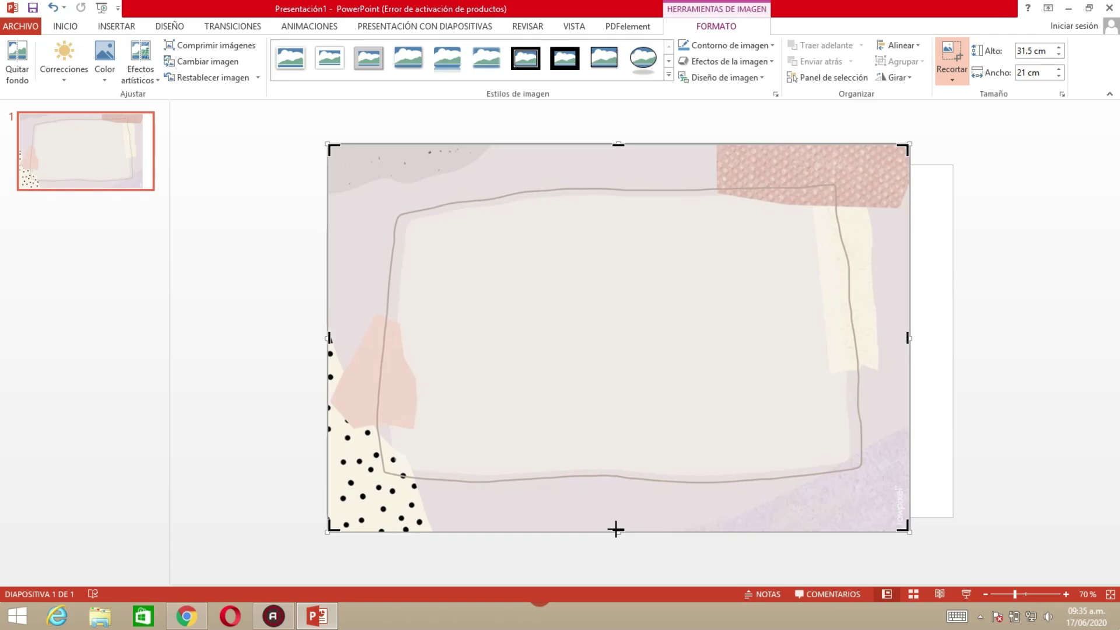
Crop strips off the picture's top and bottom, then reposition and enlarge it across the slide width
drag(616, 529, 619, 486)
drag(619, 143, 621, 178)
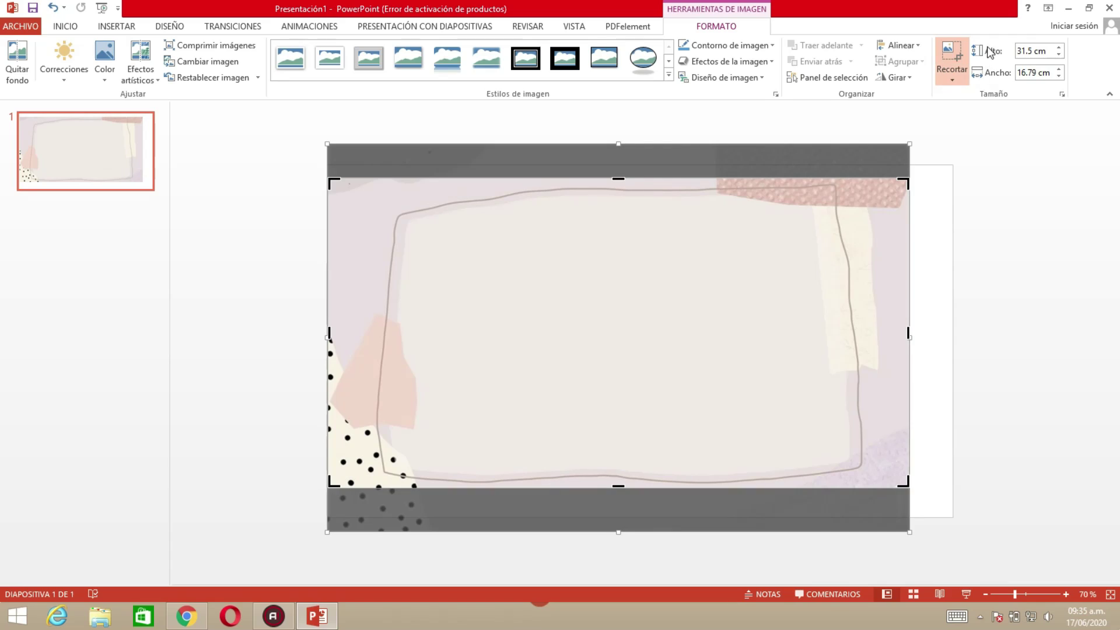
key(Escape)
drag(705, 292, 704, 272)
click(705, 275)
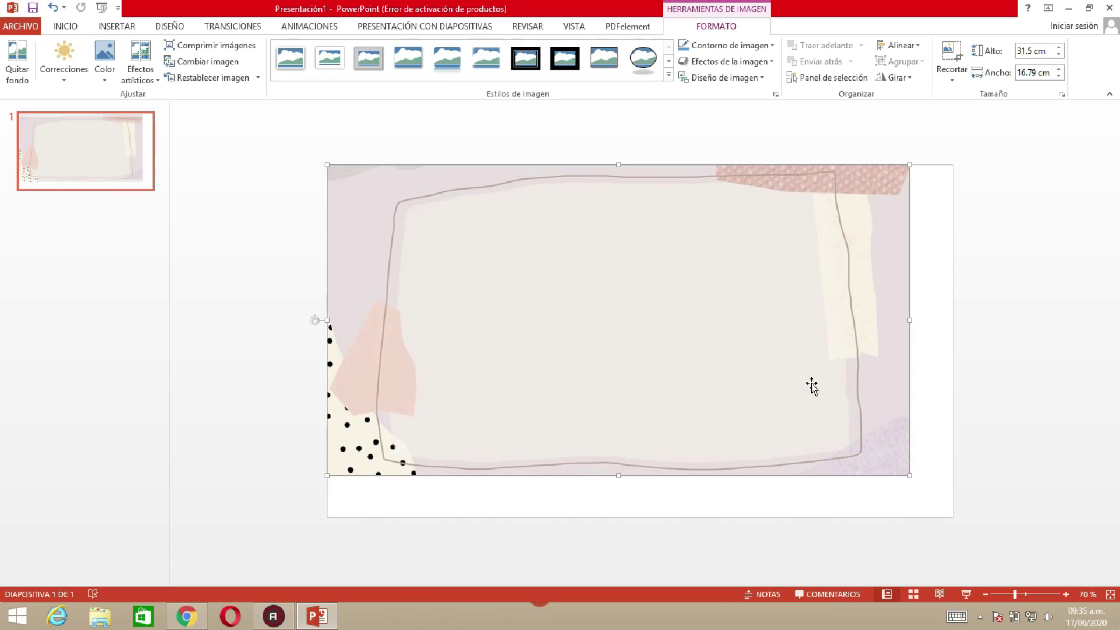
drag(911, 475, 981, 522)
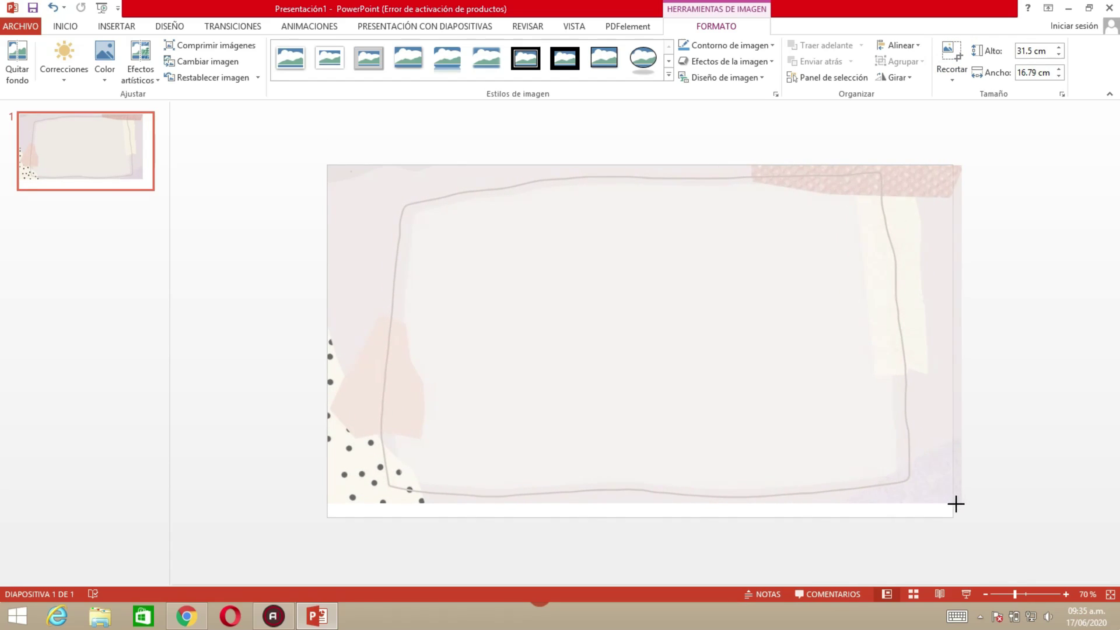
drag(930, 449, 913, 450)
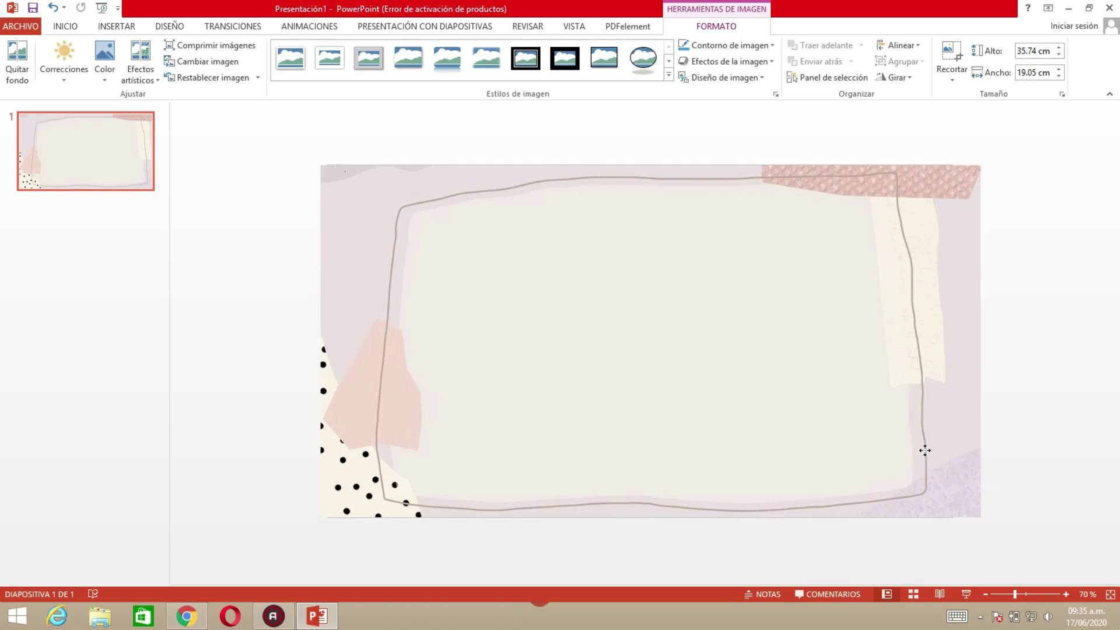
Crop the picture's left and right sides to the slide edges
click(949, 54)
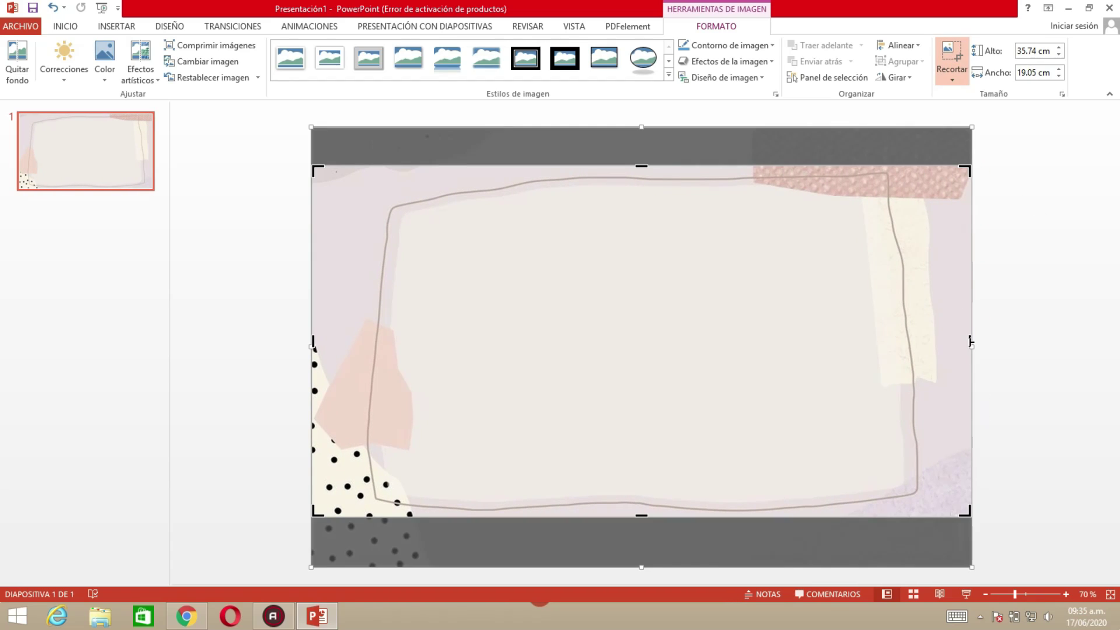
mouse_move(970, 342)
mouse_down()
mouse_move(936, 334)
mouse_move(951, 341)
mouse_up()
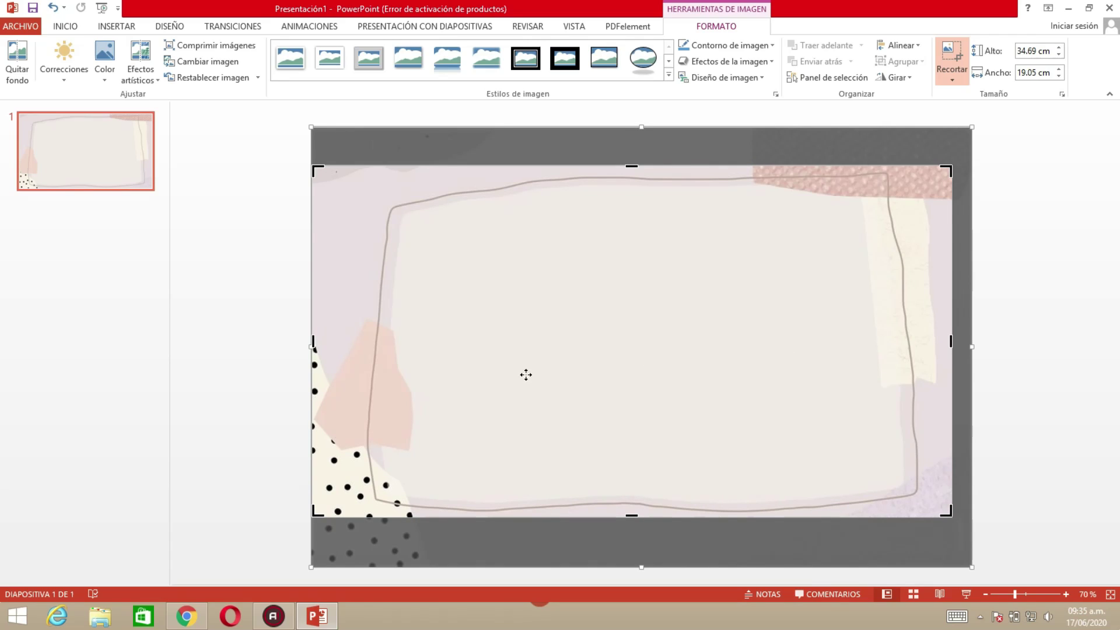
mouse_move(312, 344)
mouse_down()
mouse_move(355, 346)
mouse_move(330, 346)
mouse_up()
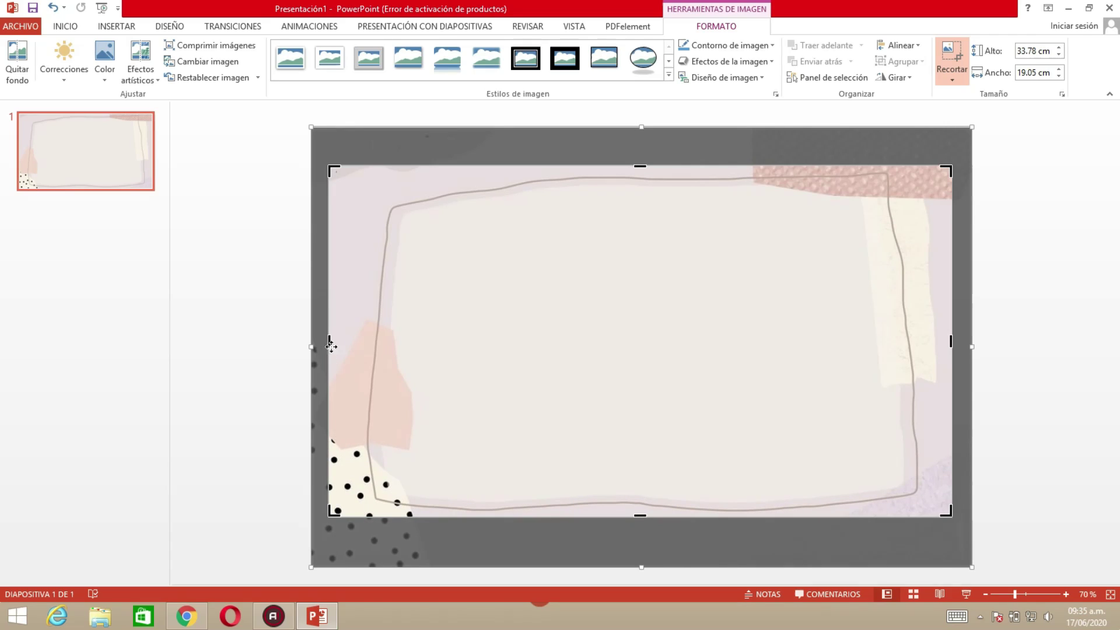
click(947, 70)
Add a text box in the slide's middle reading 'Anorexia y Bulimia' at 40 pt
click(1044, 298)
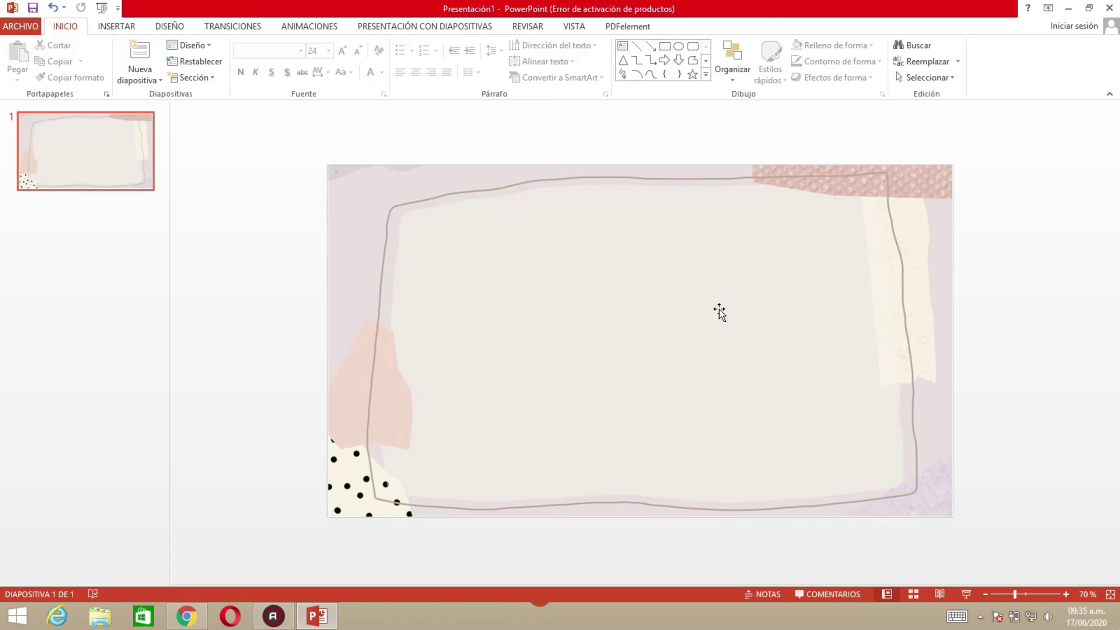
click(111, 28)
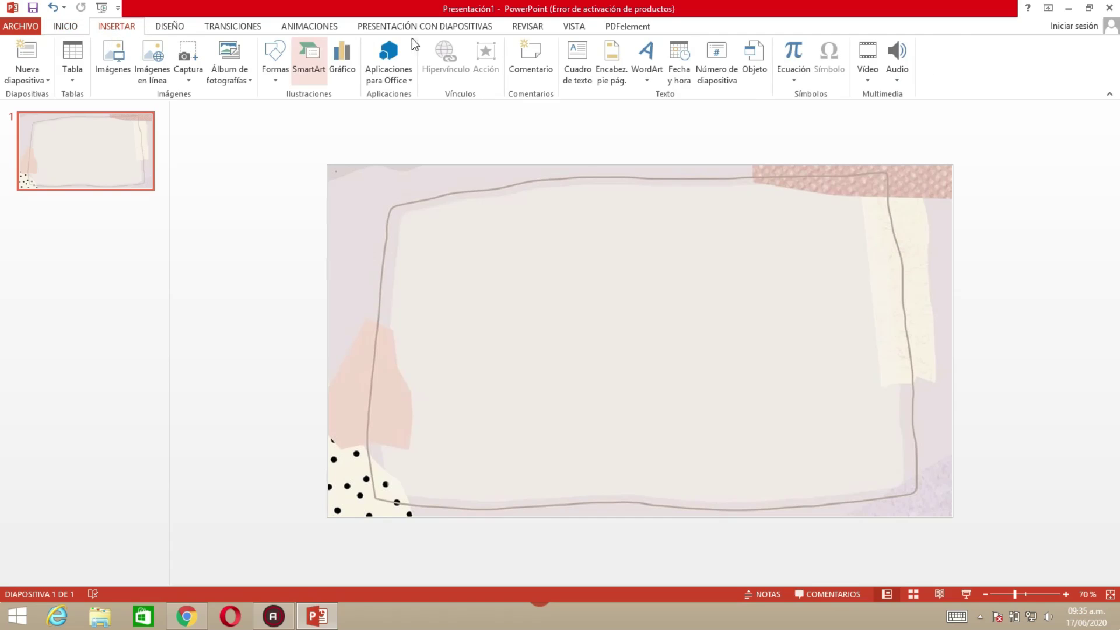
click(577, 50)
click(537, 283)
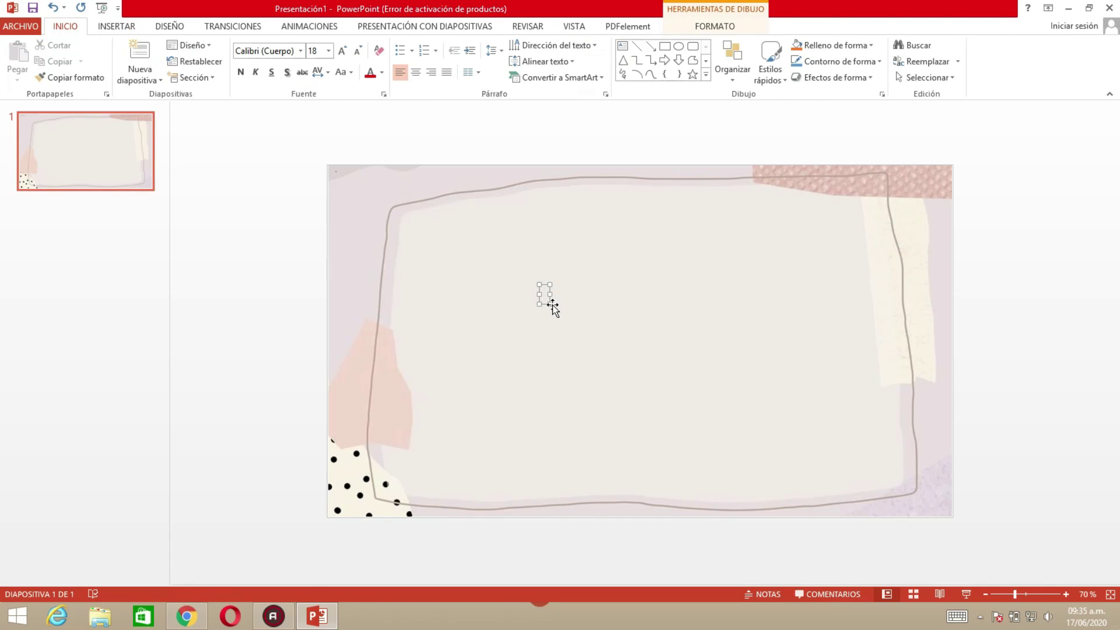
drag(549, 304, 712, 397)
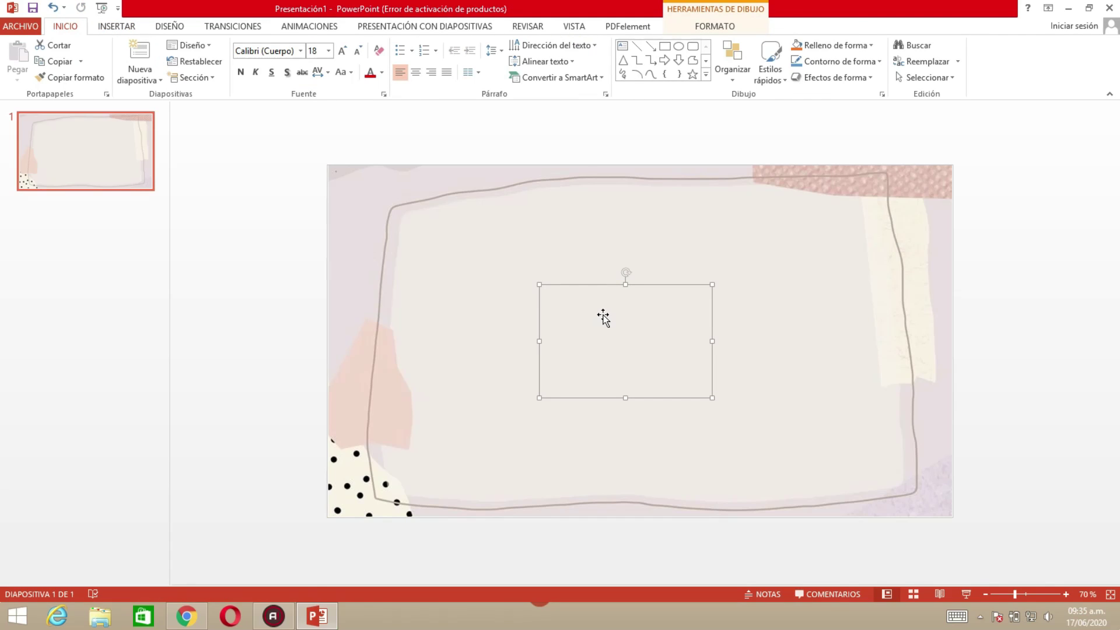
text(Anorexia)
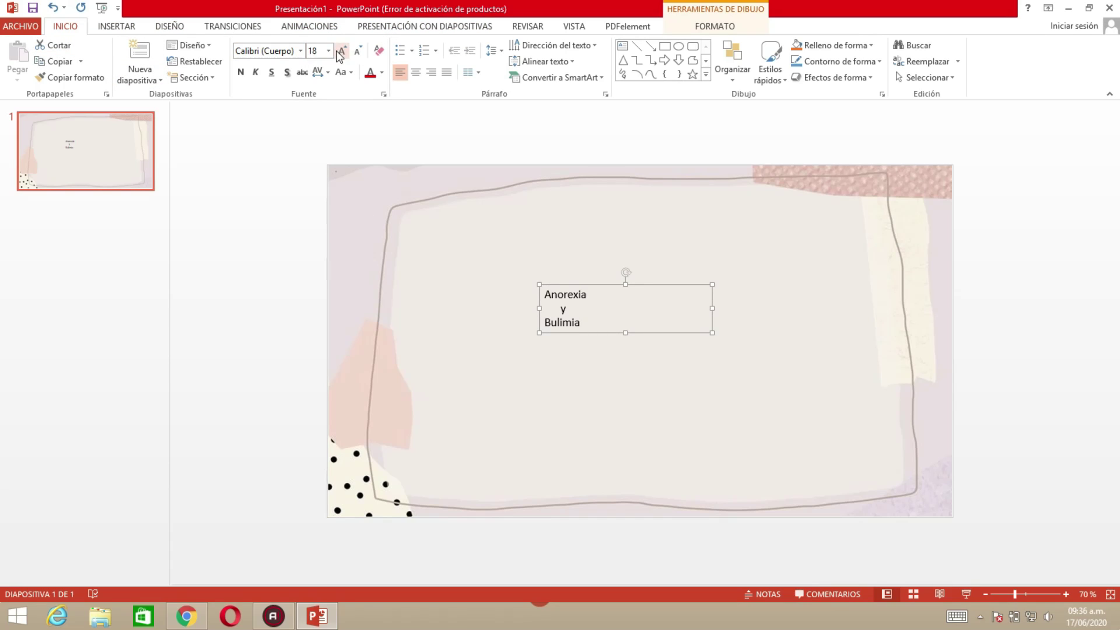
click(300, 51)
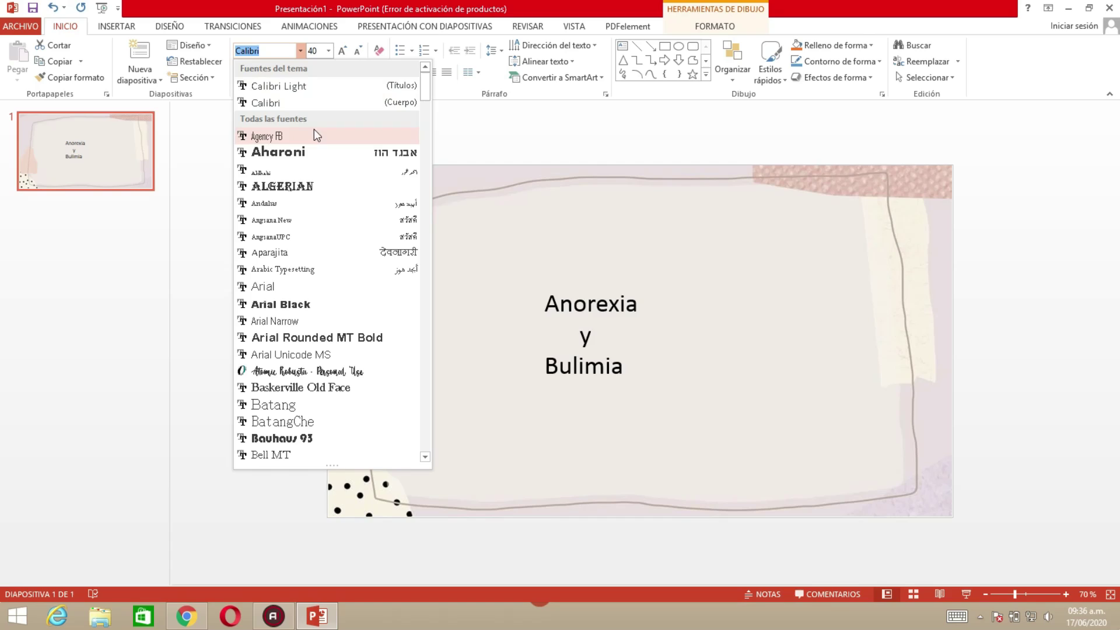
Apply the Muthiara font to the title, grow it to 66 pt, and widen and reposition its box
text(Muthiara -Demc)
key(Return)
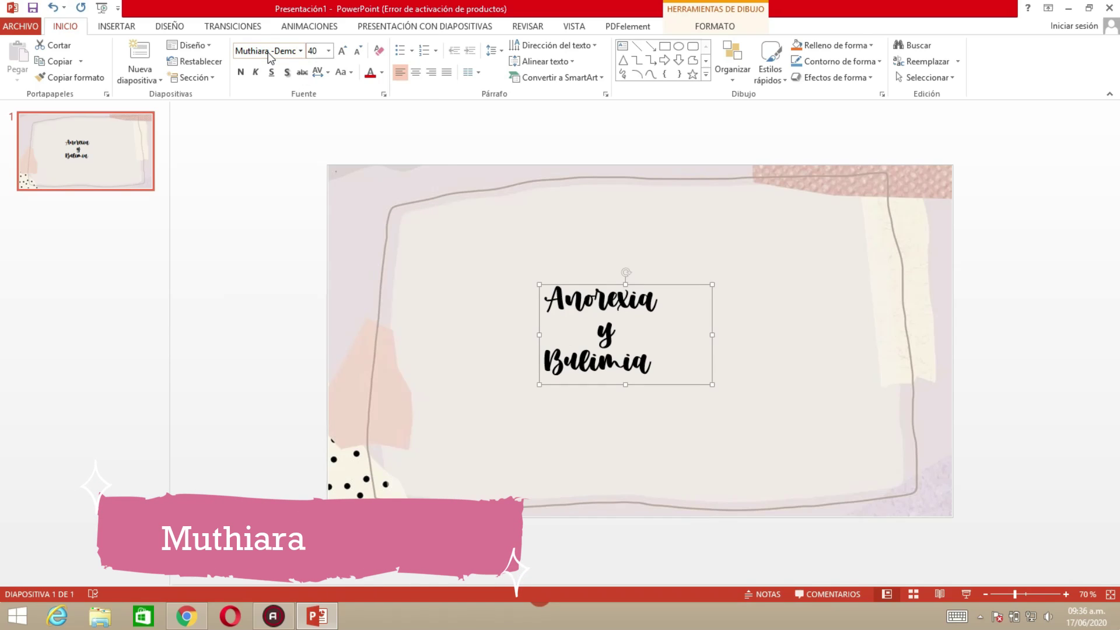
click(343, 51)
click(343, 51)
click(343, 51)
click(344, 51)
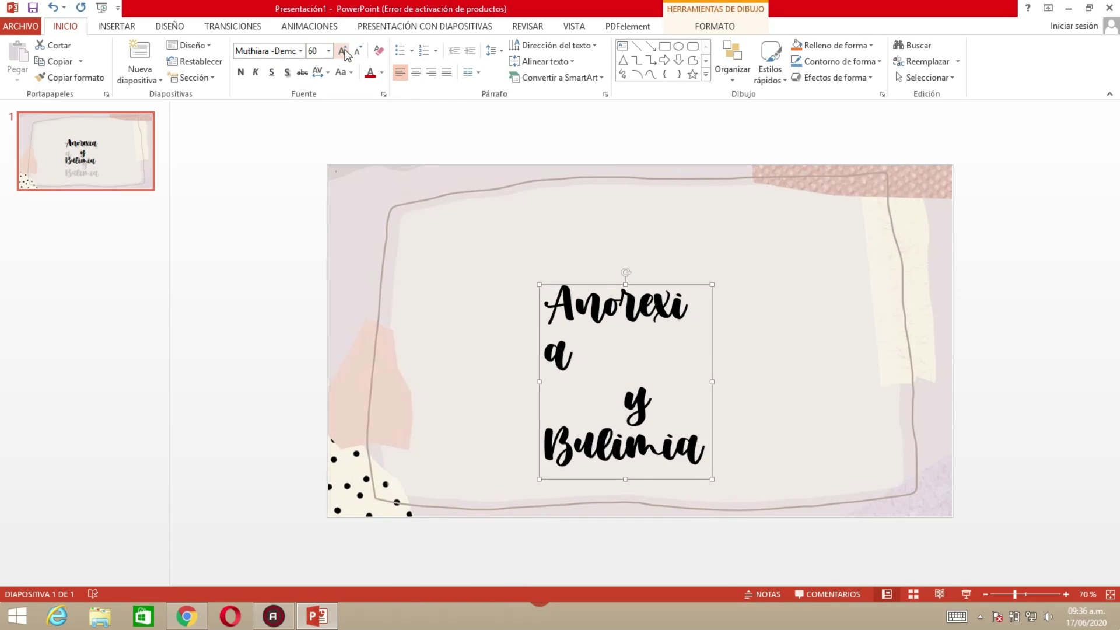
click(344, 51)
drag(712, 418, 758, 418)
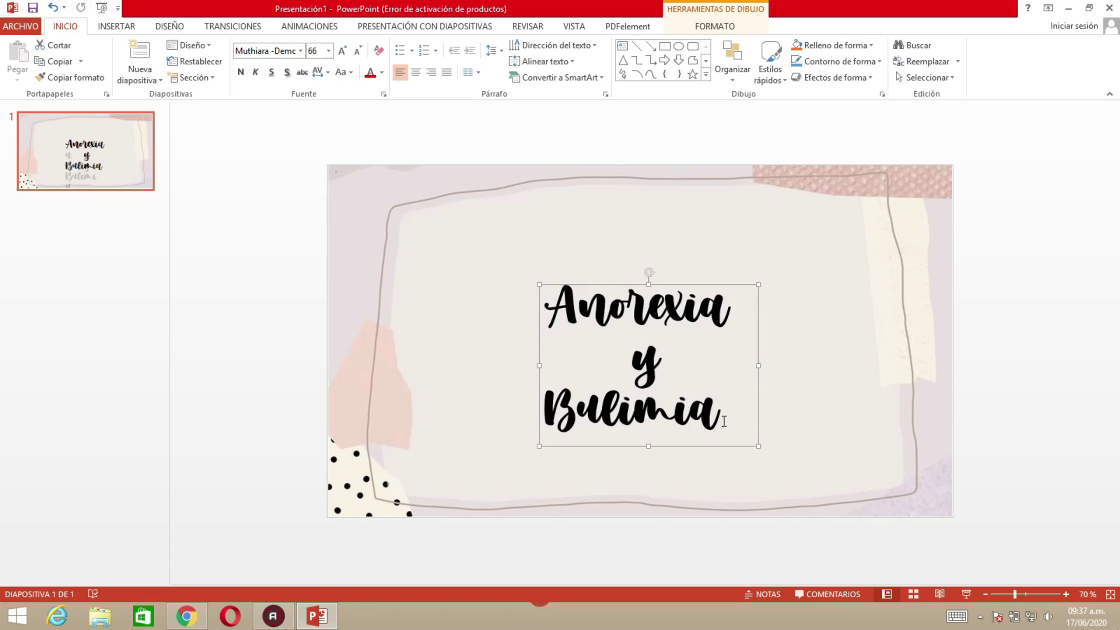
drag(667, 446, 604, 370)
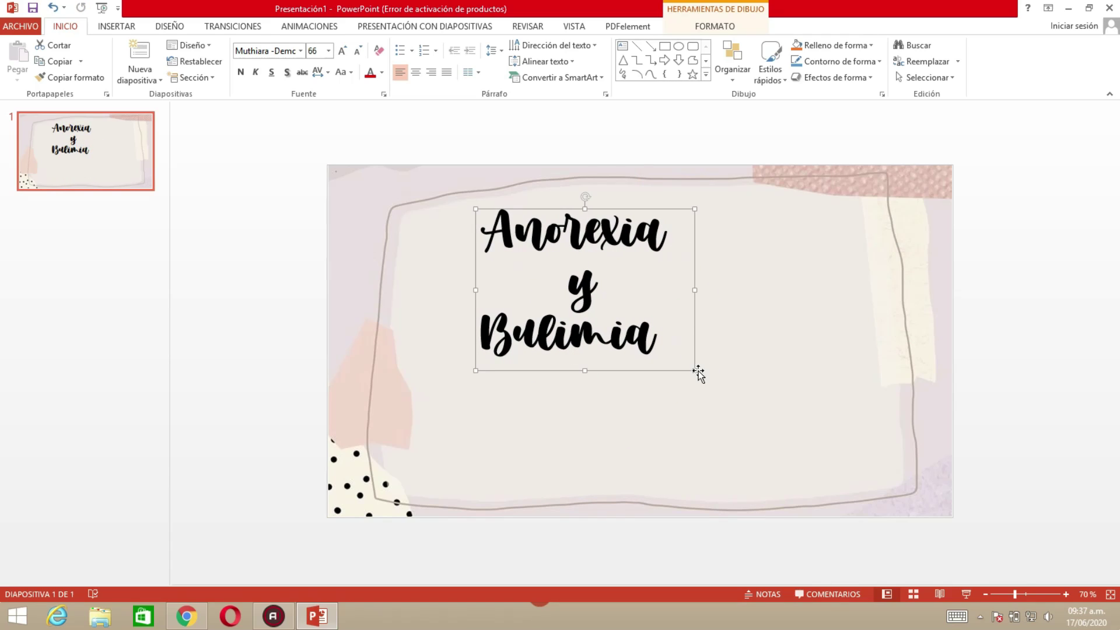
drag(698, 373, 794, 373)
Set the title to 100 pt and nudge it toward the centre of the frame
click(315, 50)
text(100)
key(Return)
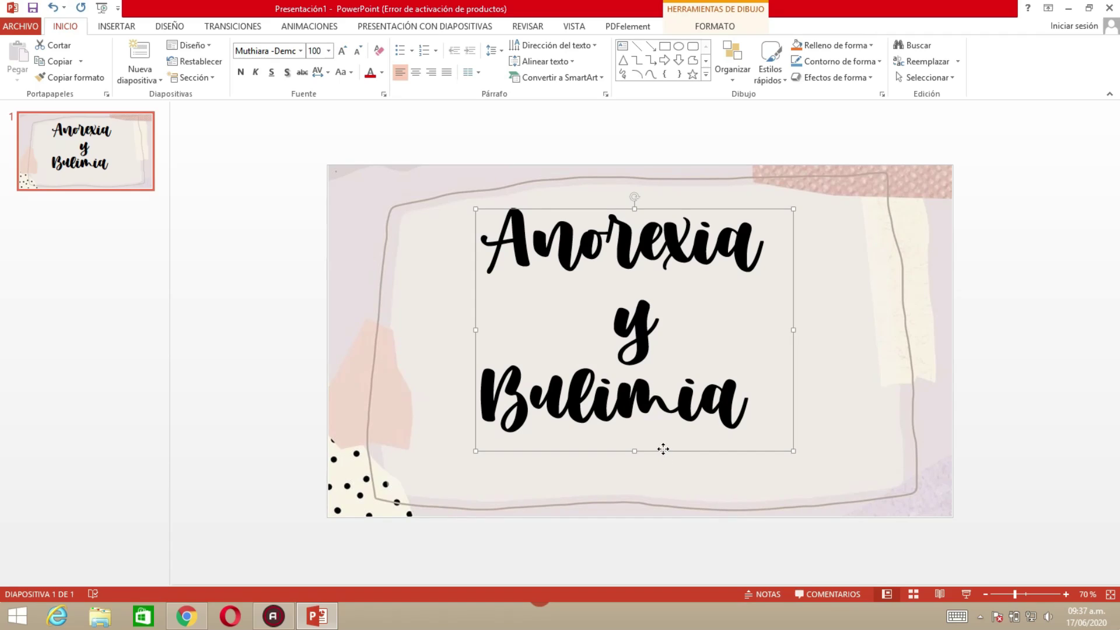
drag(663, 449, 665, 464)
click(915, 358)
click(689, 356)
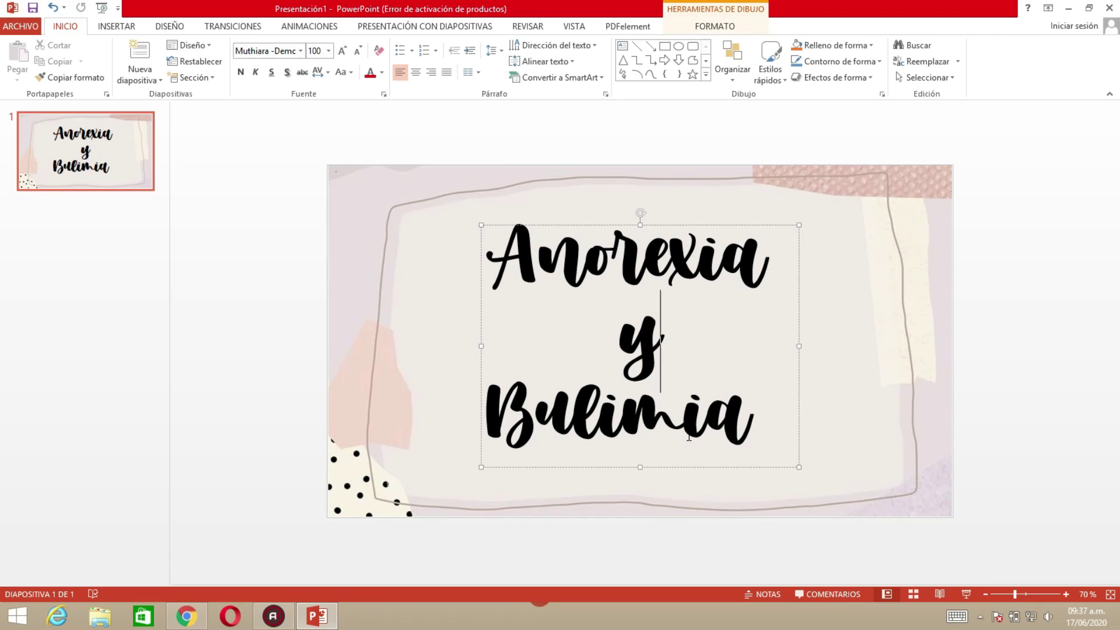
Give a title copy a light fill and dark outline, then layer it slightly offset behind the black title
drag(684, 473, 671, 534)
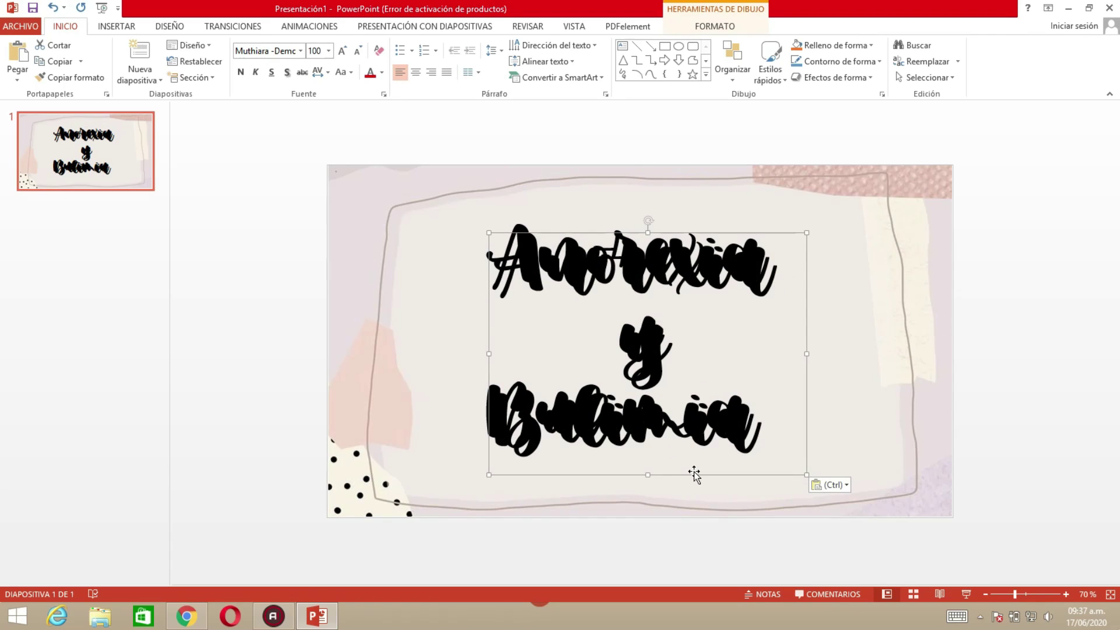
click(693, 24)
click(765, 47)
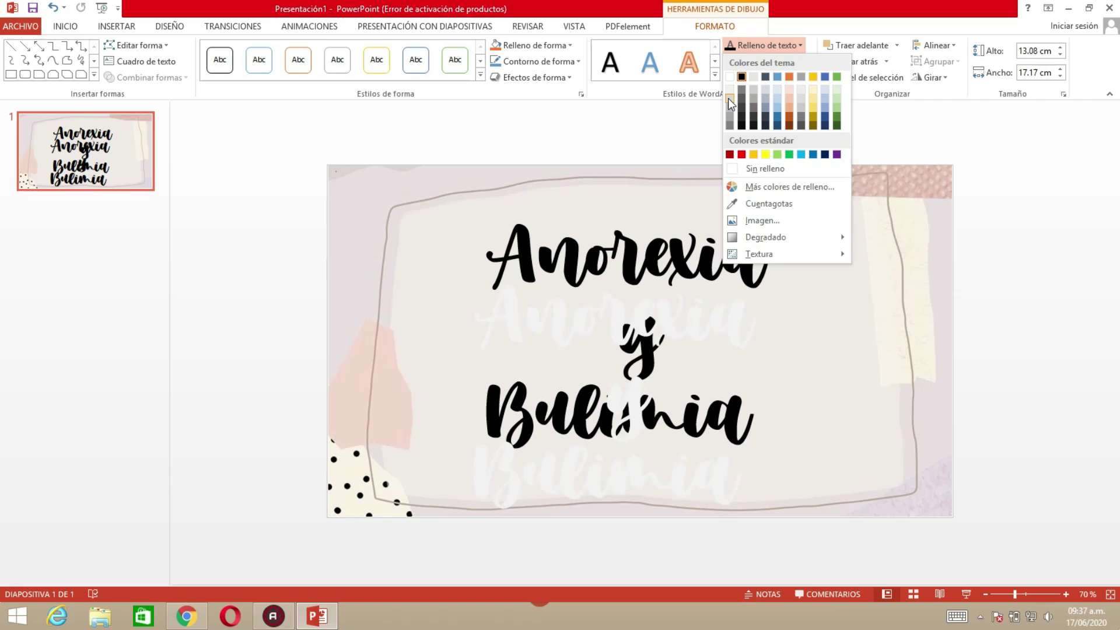
click(728, 100)
click(761, 60)
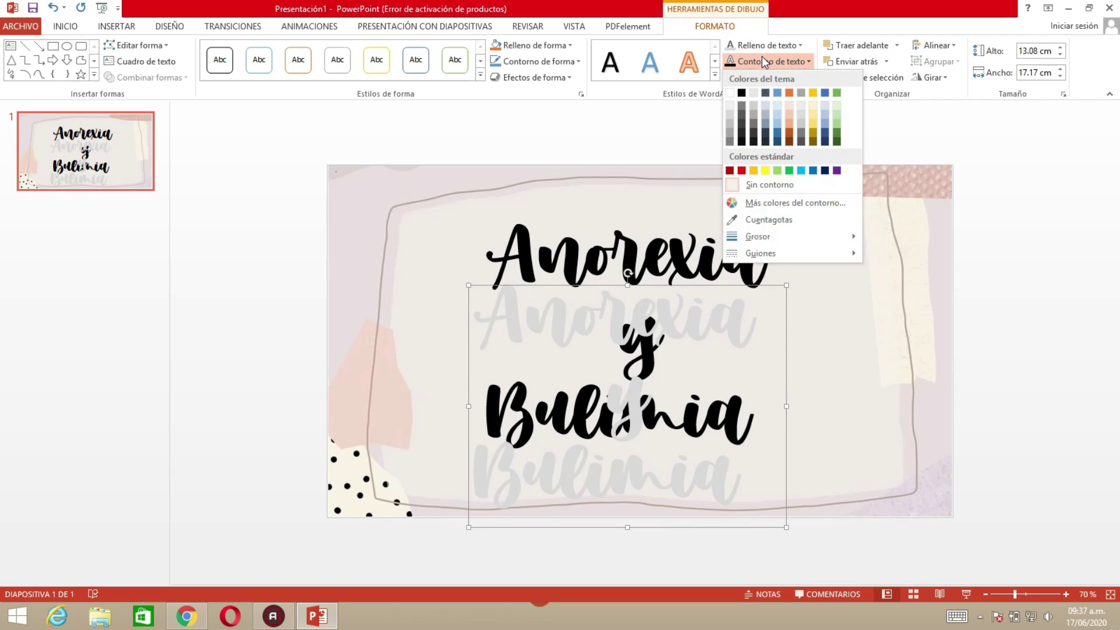
click(741, 94)
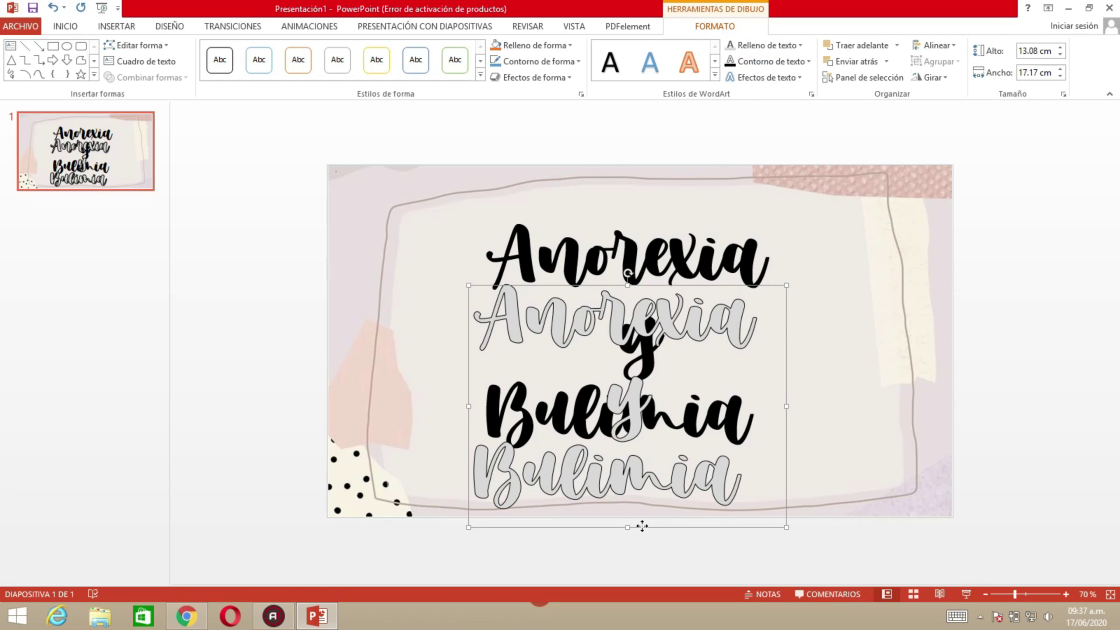
drag(642, 526, 650, 467)
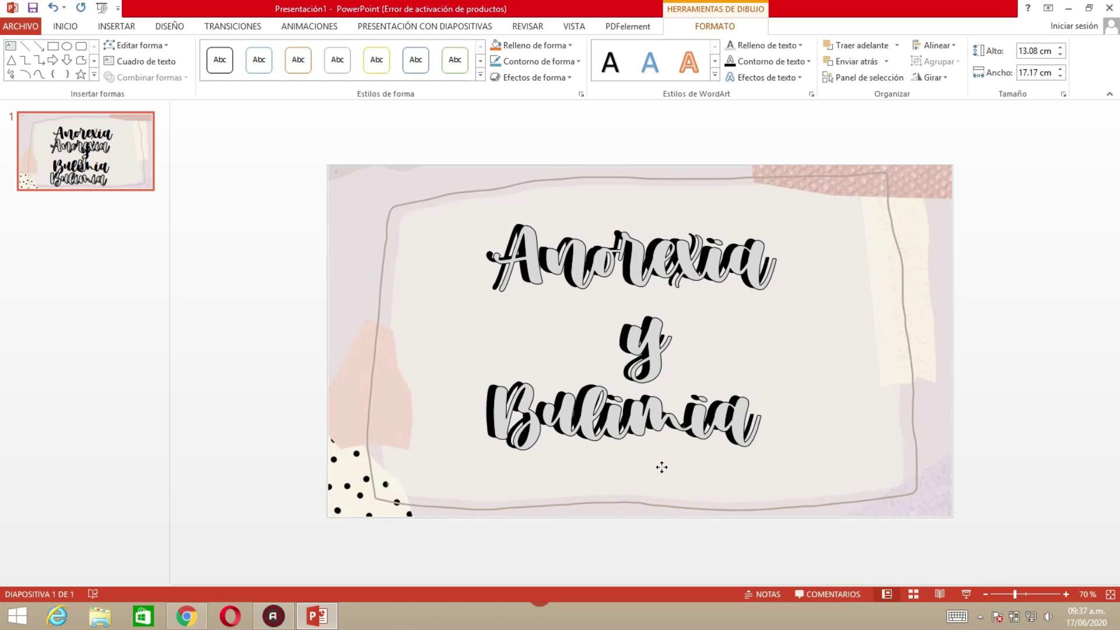
drag(653, 467, 657, 466)
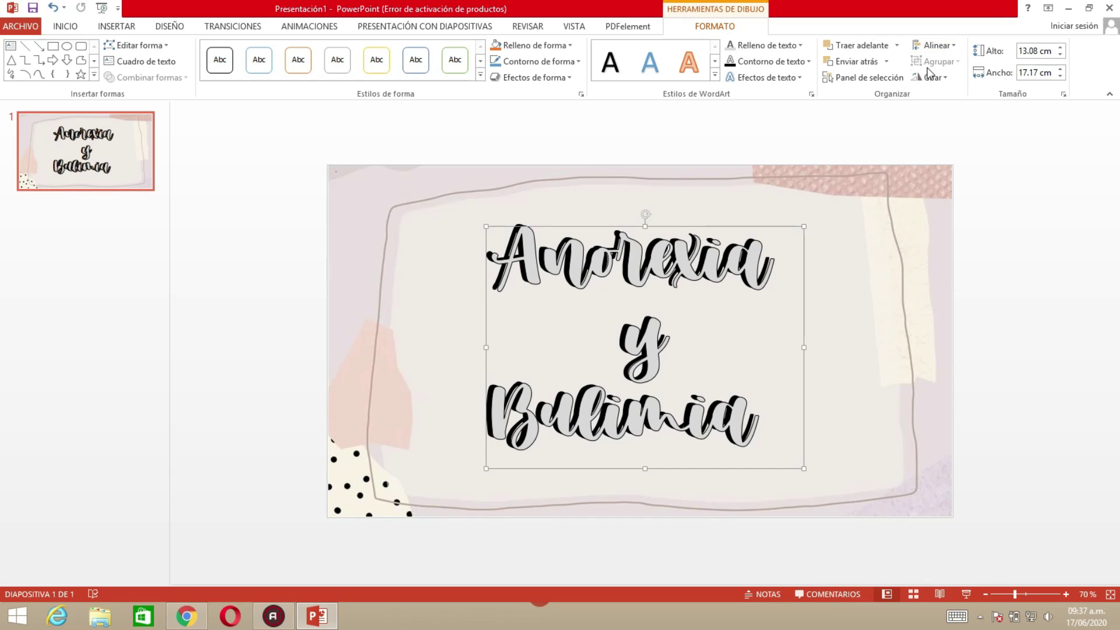
click(856, 61)
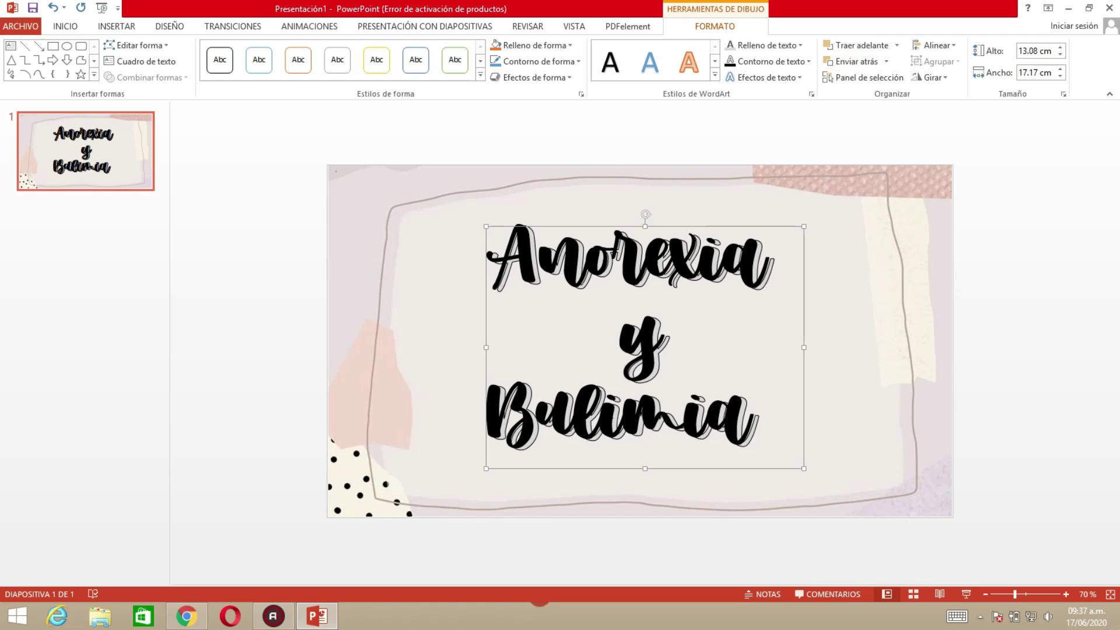
Insert the black doodle-stroke picture onto the slide
click(116, 26)
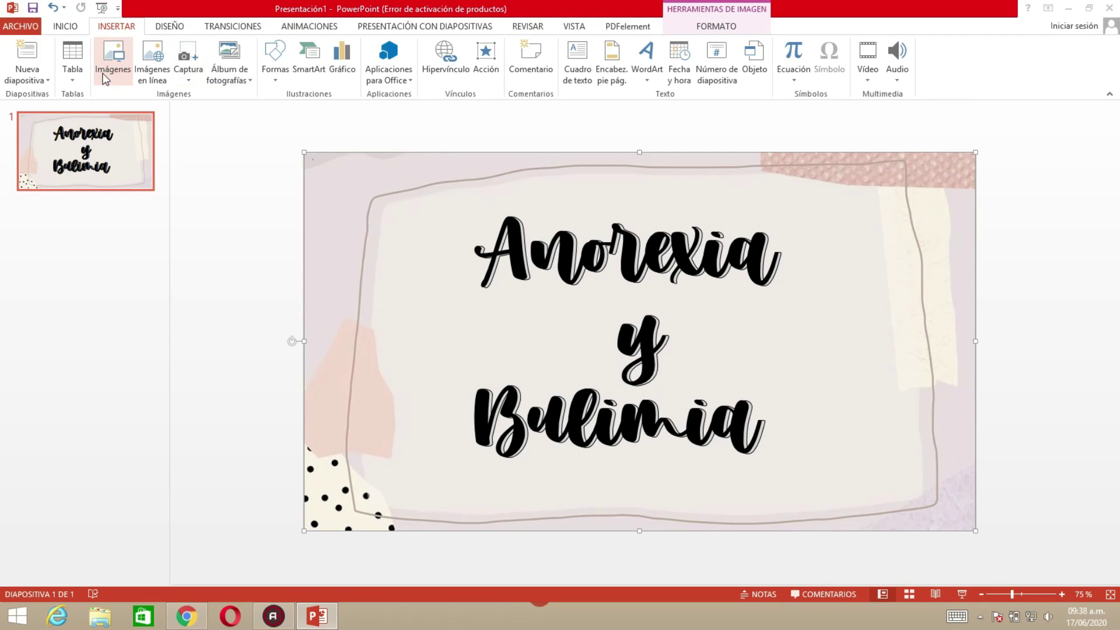
click(117, 55)
click(349, 210)
click(432, 315)
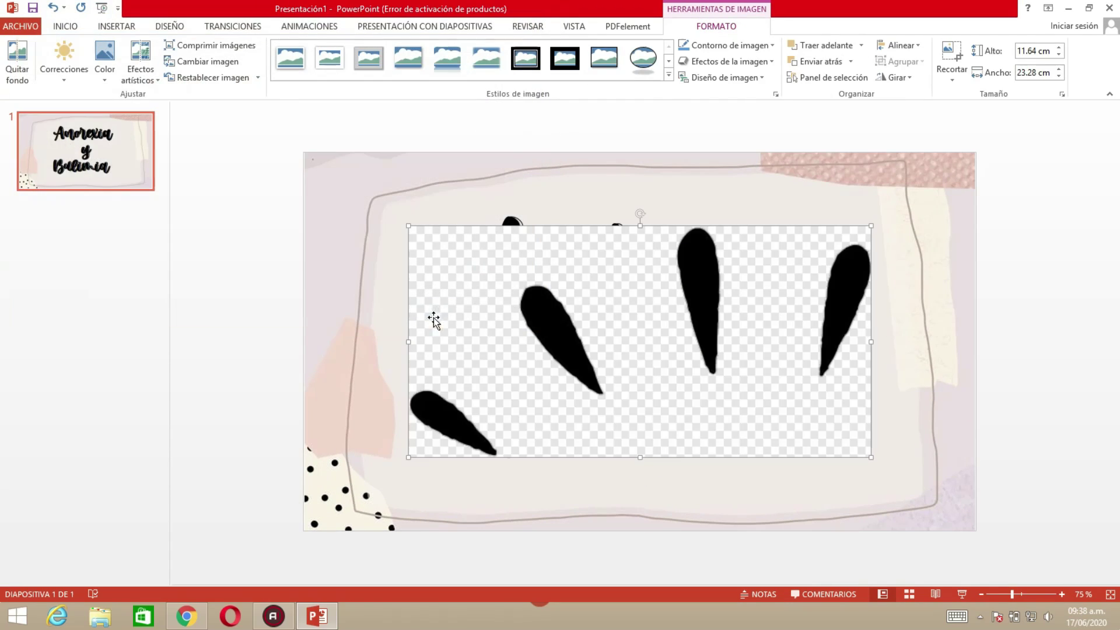
Strip the leaves picture's background, marking the diagonal, upright and lower-left strokes to keep
click(17, 62)
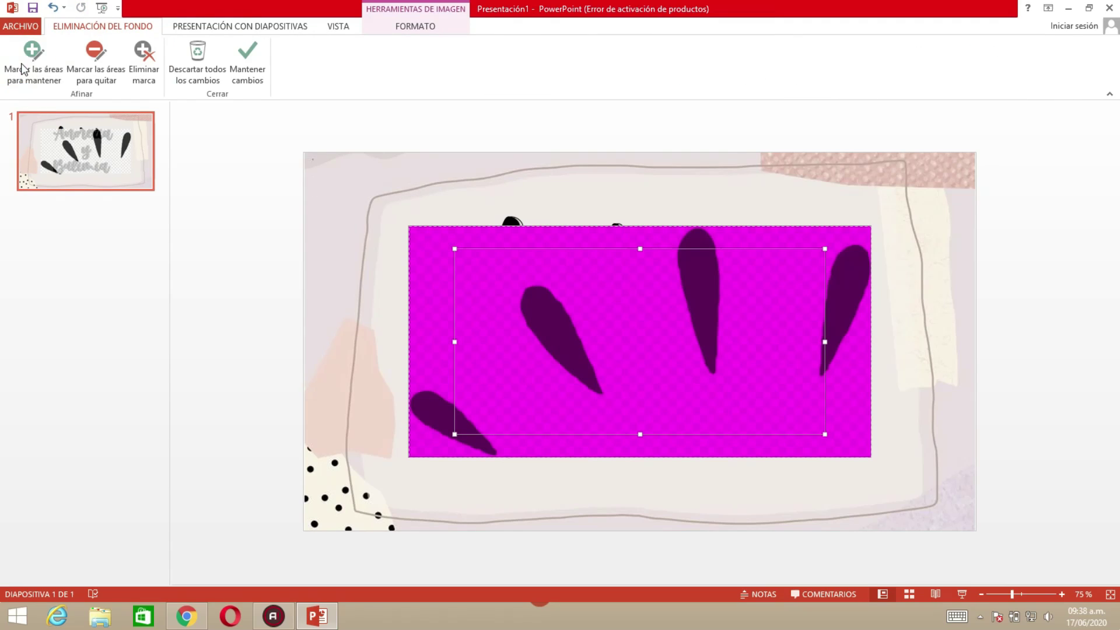
click(35, 80)
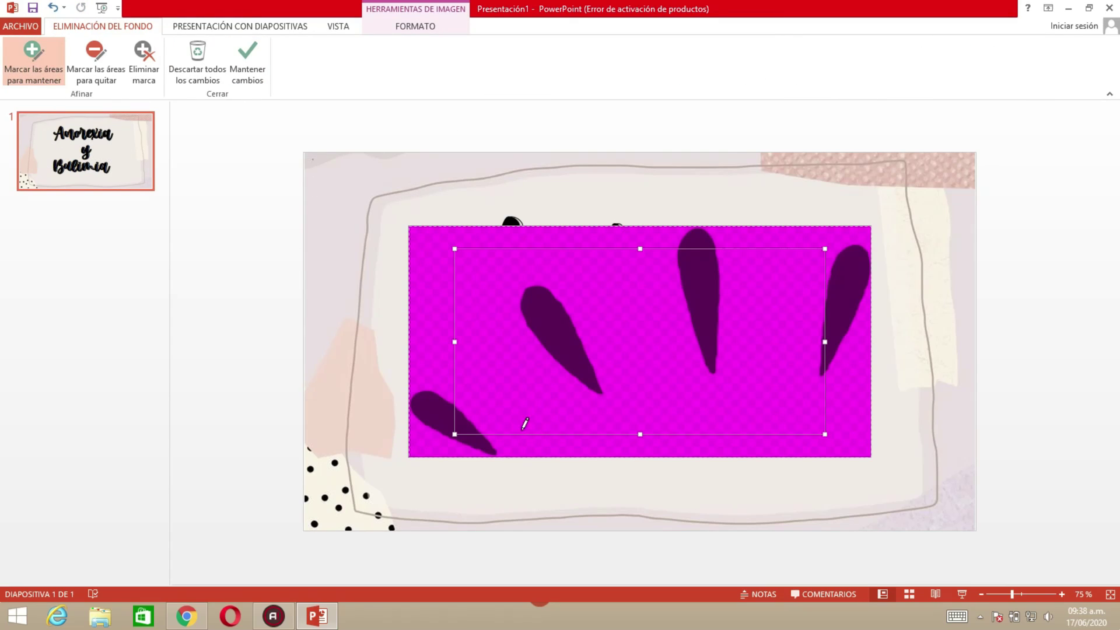
click(578, 348)
click(710, 287)
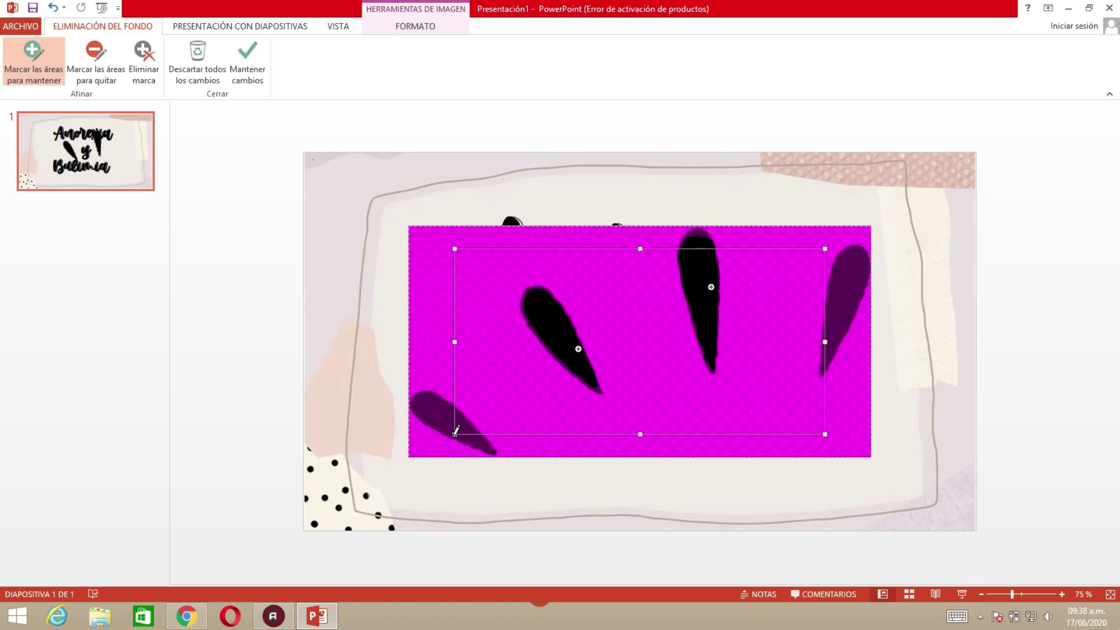
drag(453, 434, 411, 451)
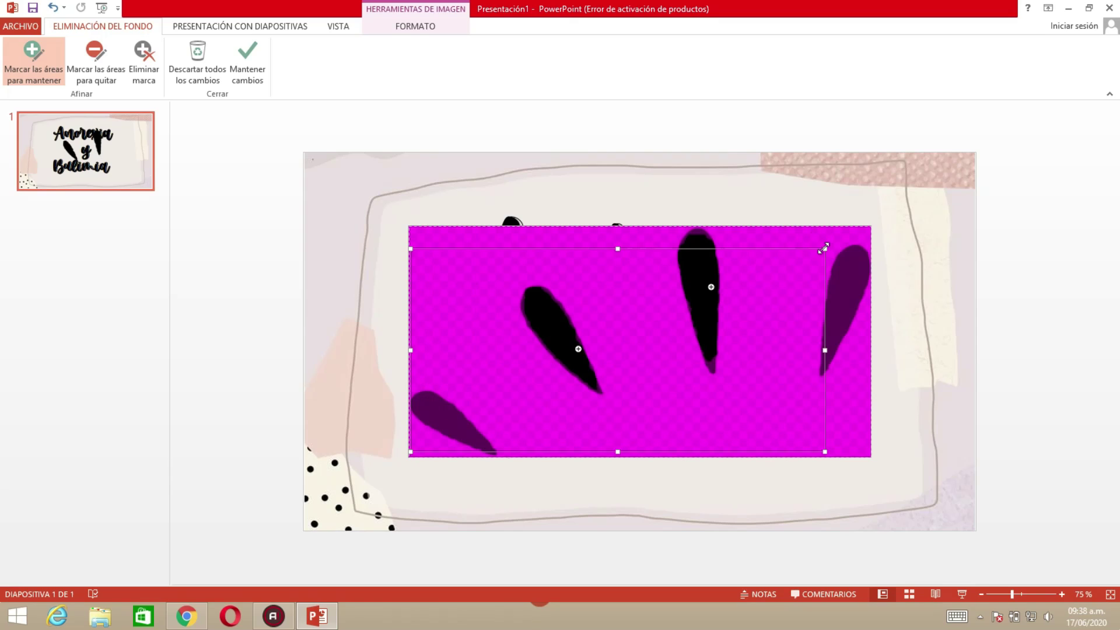
drag(825, 248, 868, 227)
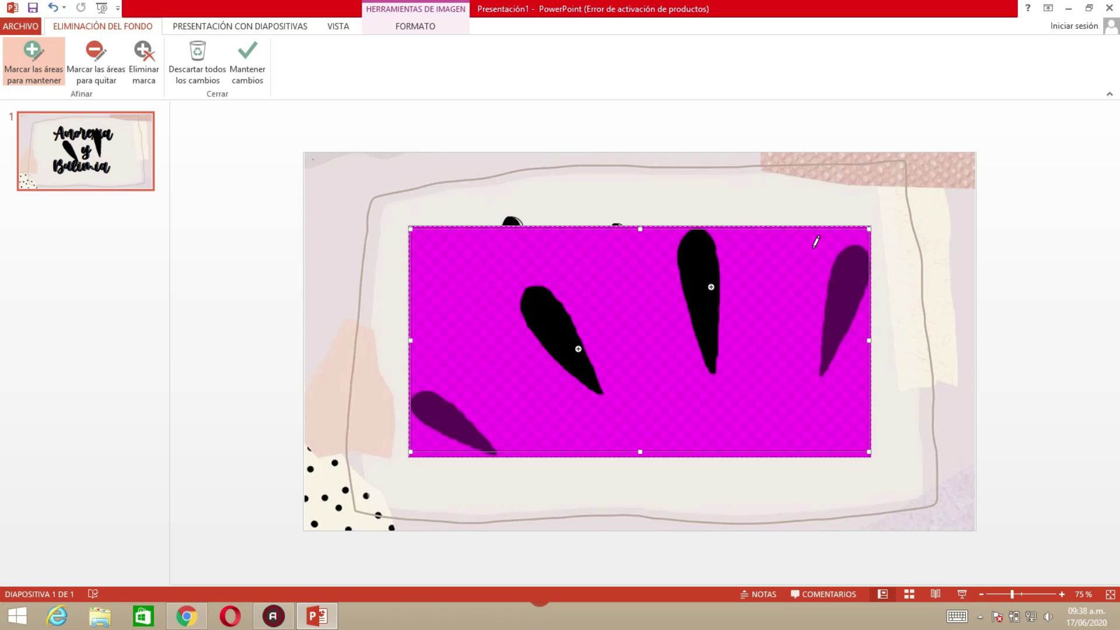
click(435, 421)
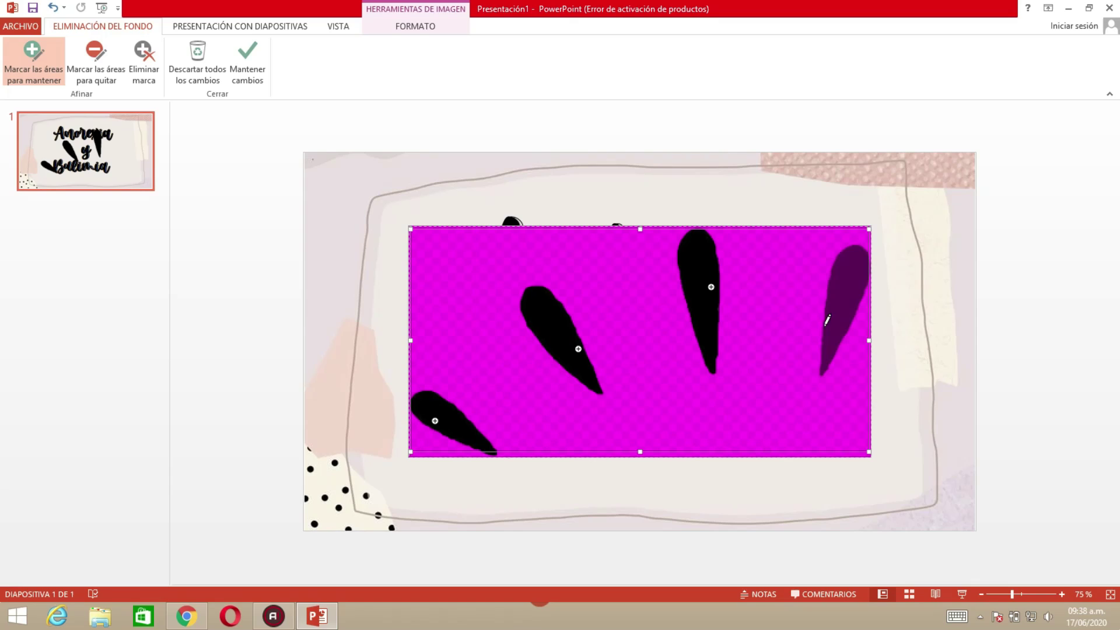
click(247, 79)
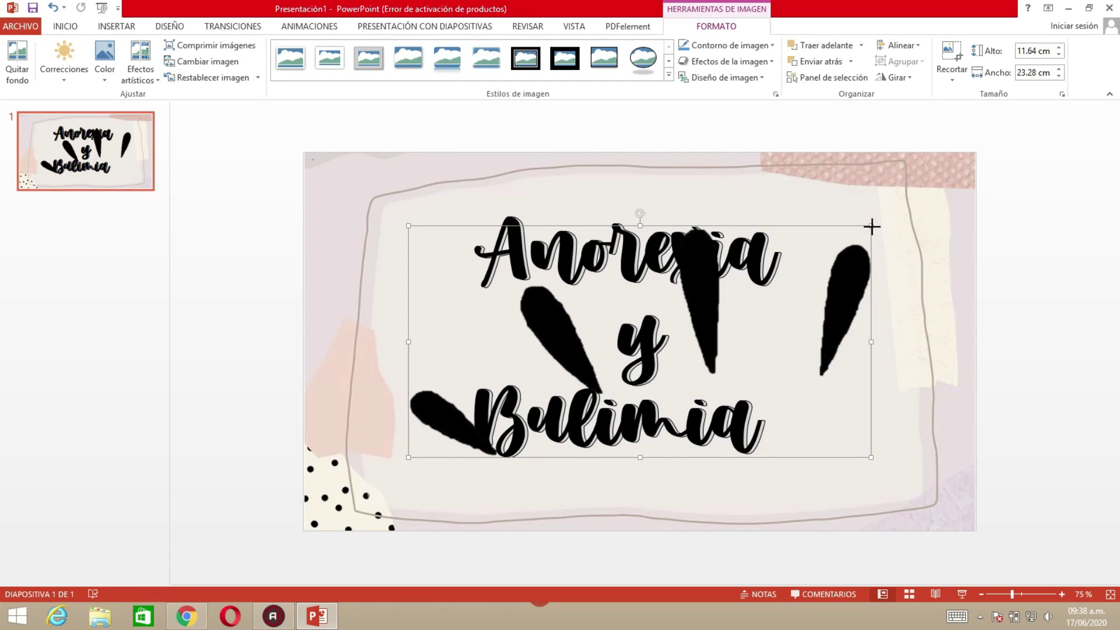
Shrink and tilt the leaves picture into a small accent beside the word Anorexia
drag(872, 227, 546, 525)
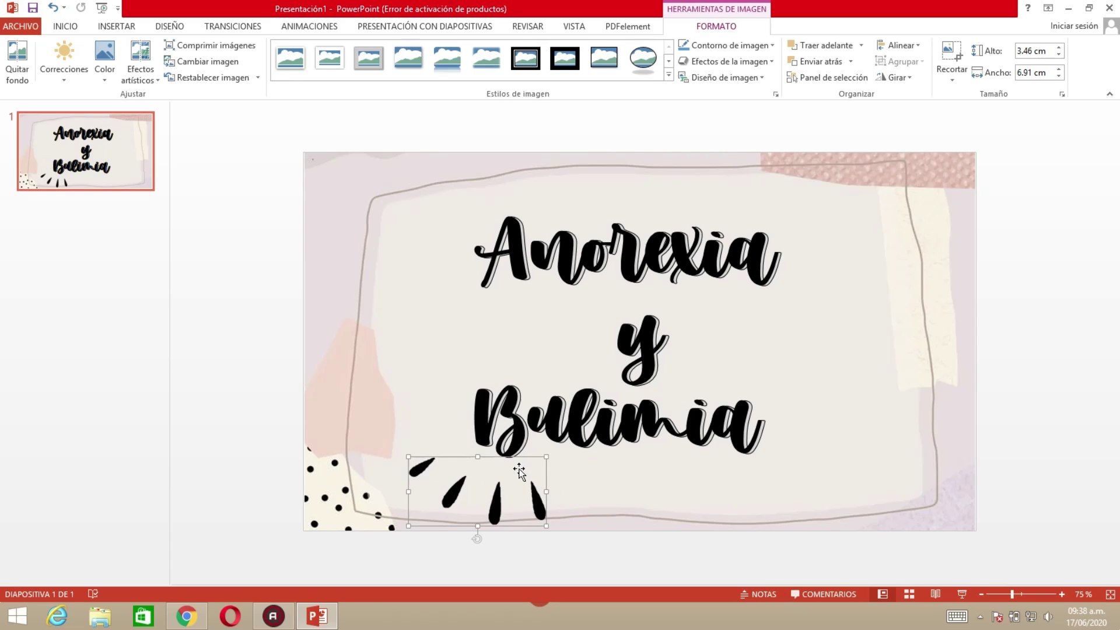
drag(477, 538, 452, 532)
drag(479, 488, 450, 464)
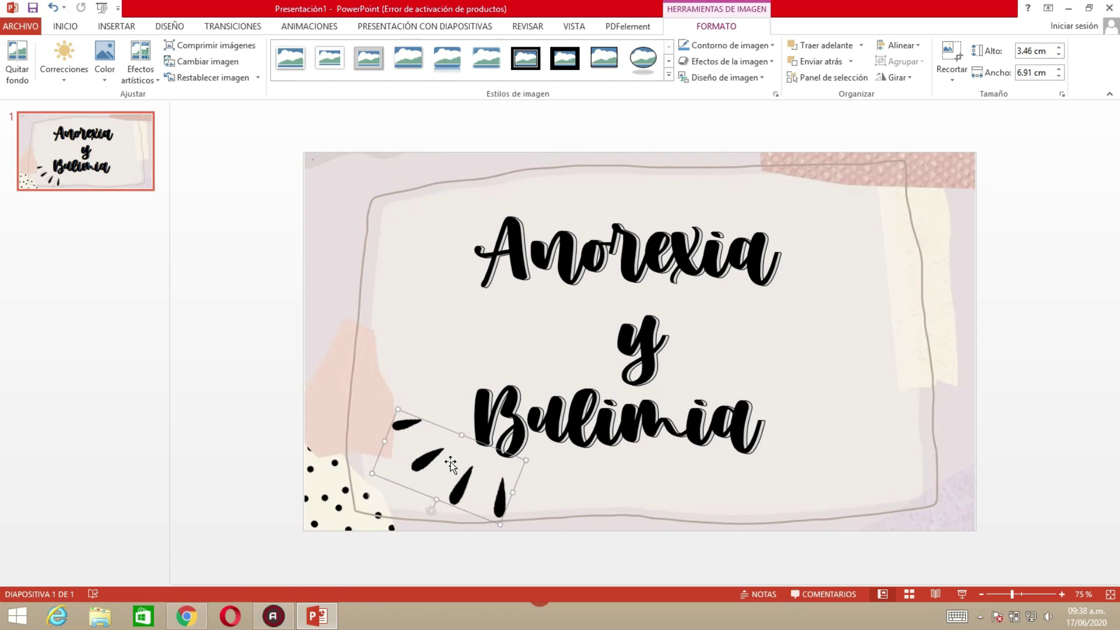
mouse_move(431, 510)
mouse_down()
mouse_move(402, 465)
mouse_move(440, 260)
mouse_move(404, 246)
mouse_move(472, 182)
mouse_move(791, 350)
mouse_move(883, 358)
mouse_move(885, 387)
mouse_move(804, 436)
mouse_up()
click(604, 295)
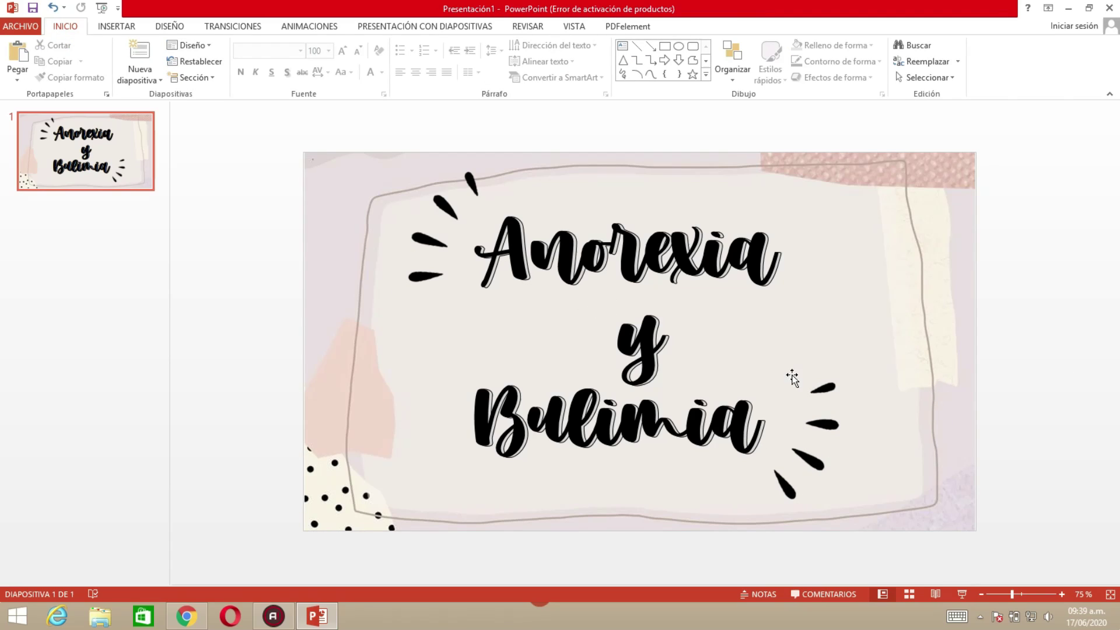
Move and rotate the right and left leaf copies so they radiate from either side of the title
click(834, 430)
click(960, 320)
drag(859, 461, 859, 358)
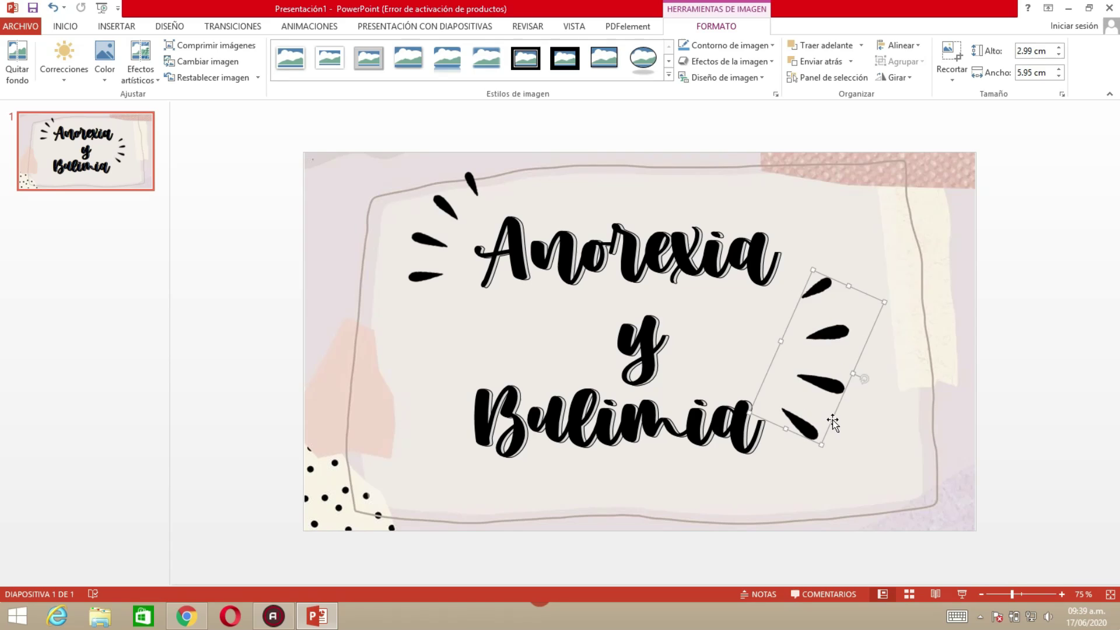
drag(821, 401, 834, 280)
mouse_move(442, 221)
mouse_down()
mouse_move(439, 272)
mouse_move(382, 328)
mouse_up()
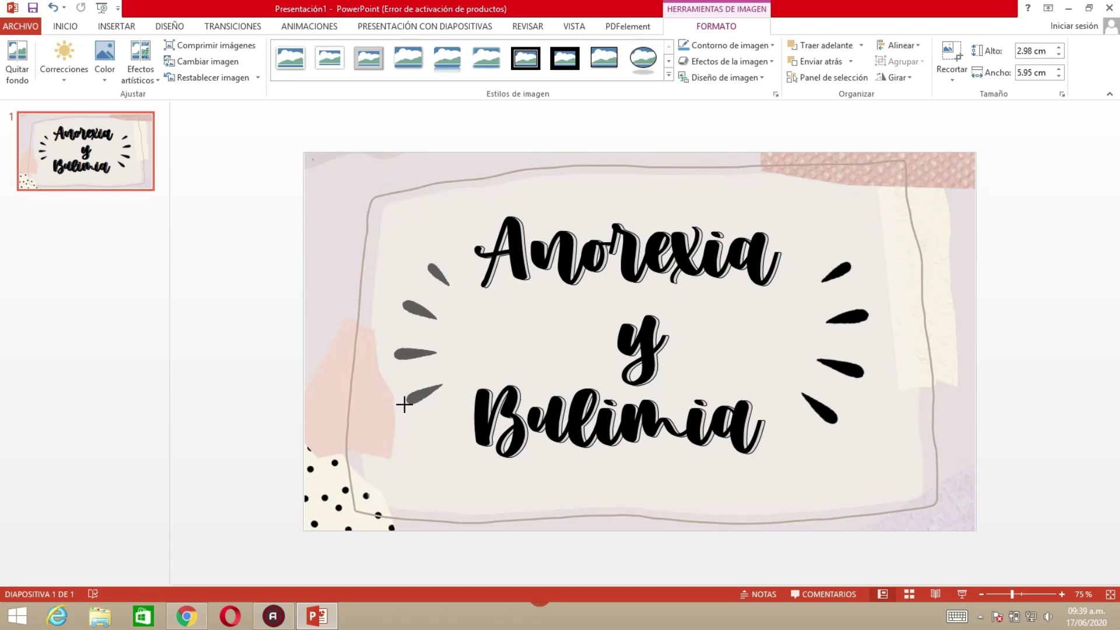
drag(412, 383, 402, 411)
click(1044, 334)
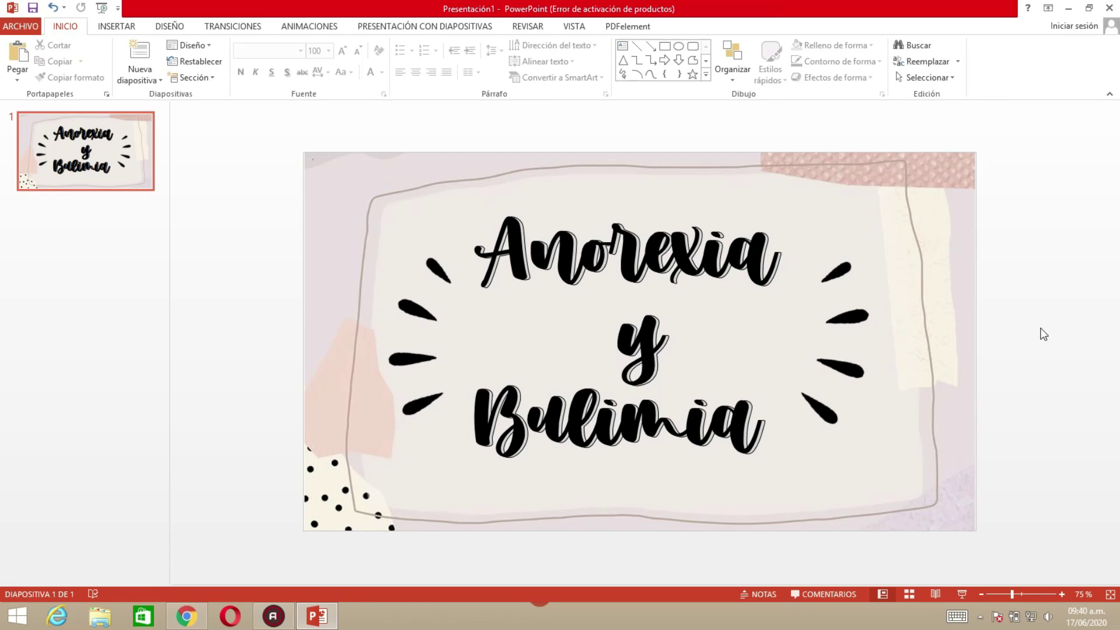
Add a second slide and delete both its title and content placeholders
click(130, 73)
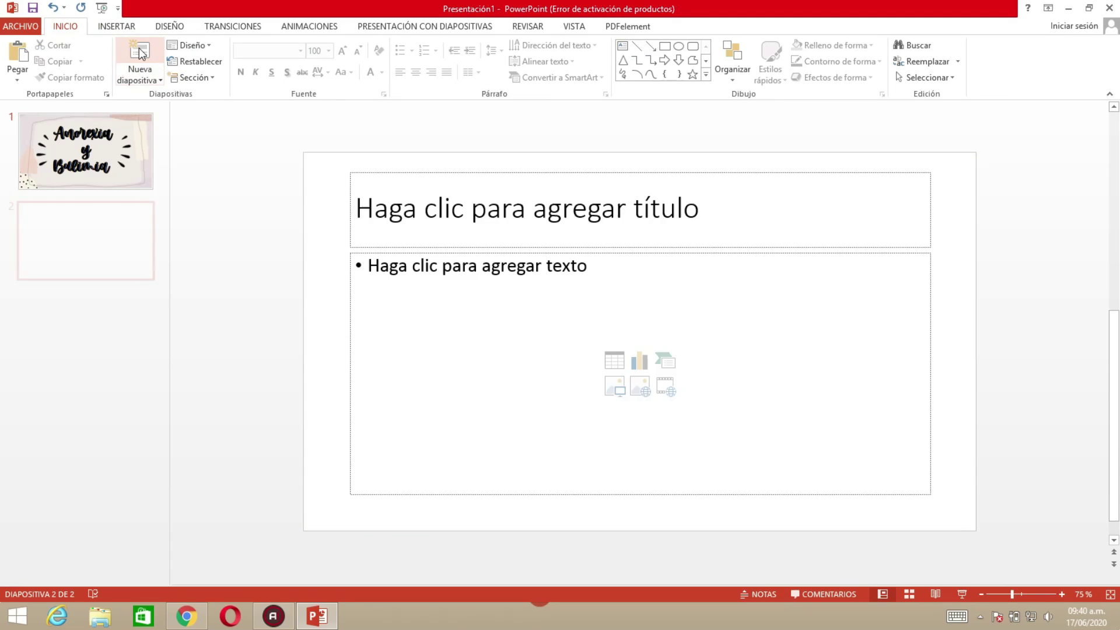
click(555, 248)
key(Delete)
click(558, 254)
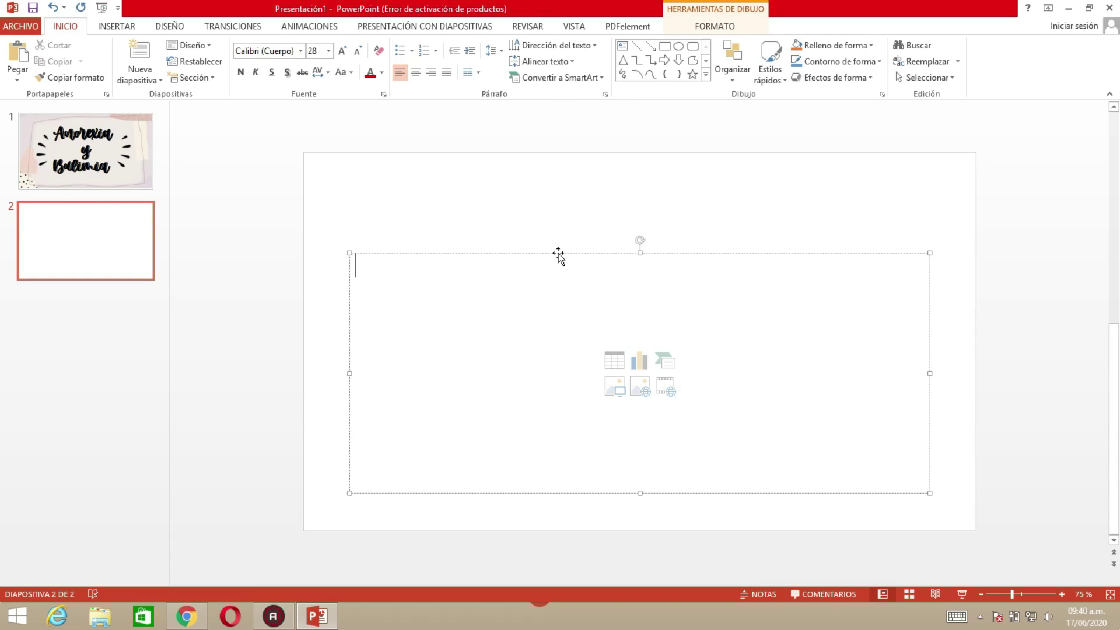
click(558, 253)
key(Delete)
Insert the pastel striped picture, rotate it diagonally, enlarge it over the slide and crop the bottom edge
click(116, 26)
click(126, 64)
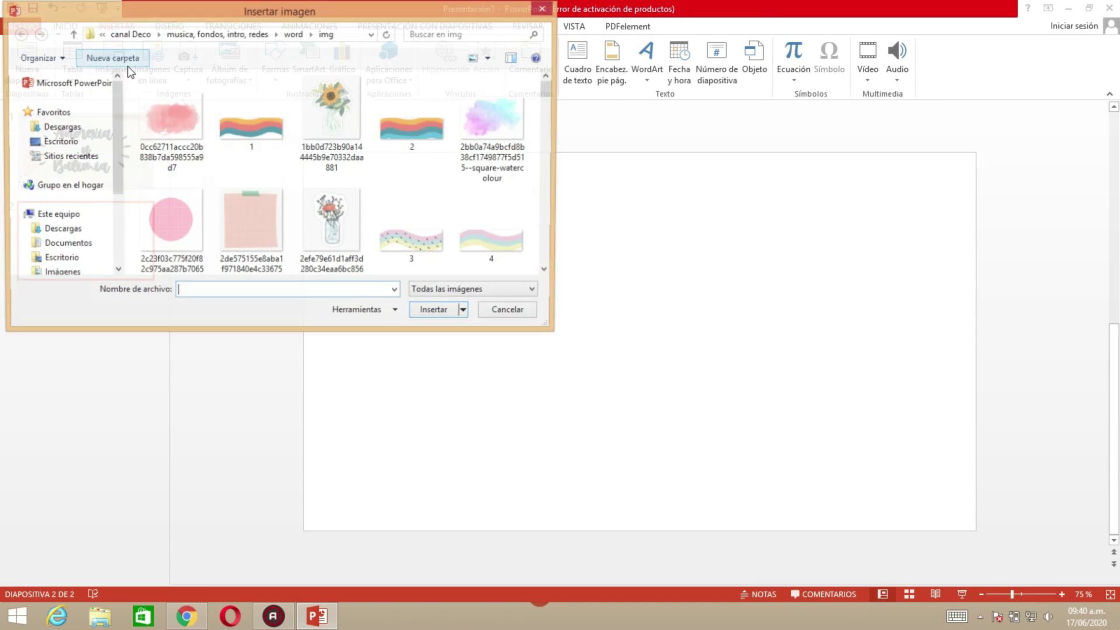
scroll(332, 175, down, 3)
click(259, 153)
click(442, 318)
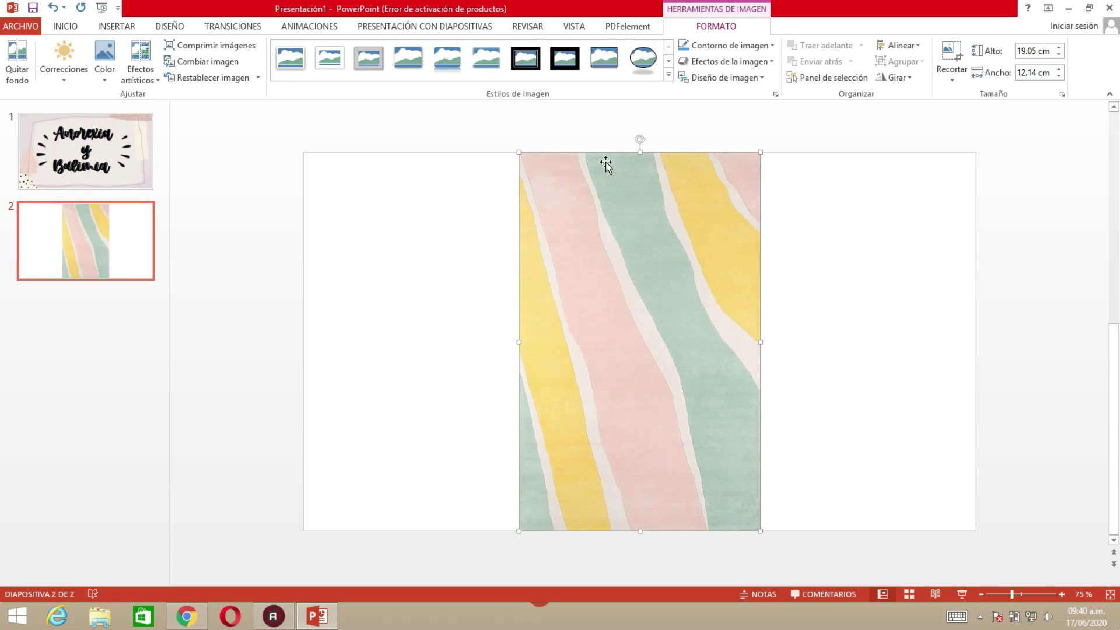
drag(635, 137, 544, 338)
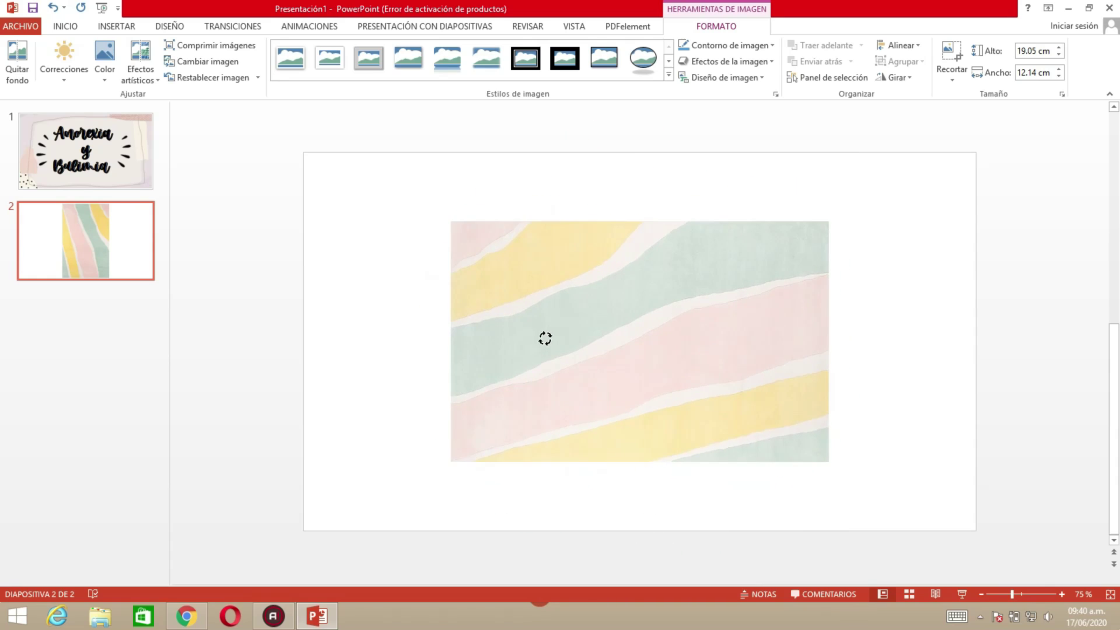
drag(635, 357, 489, 289)
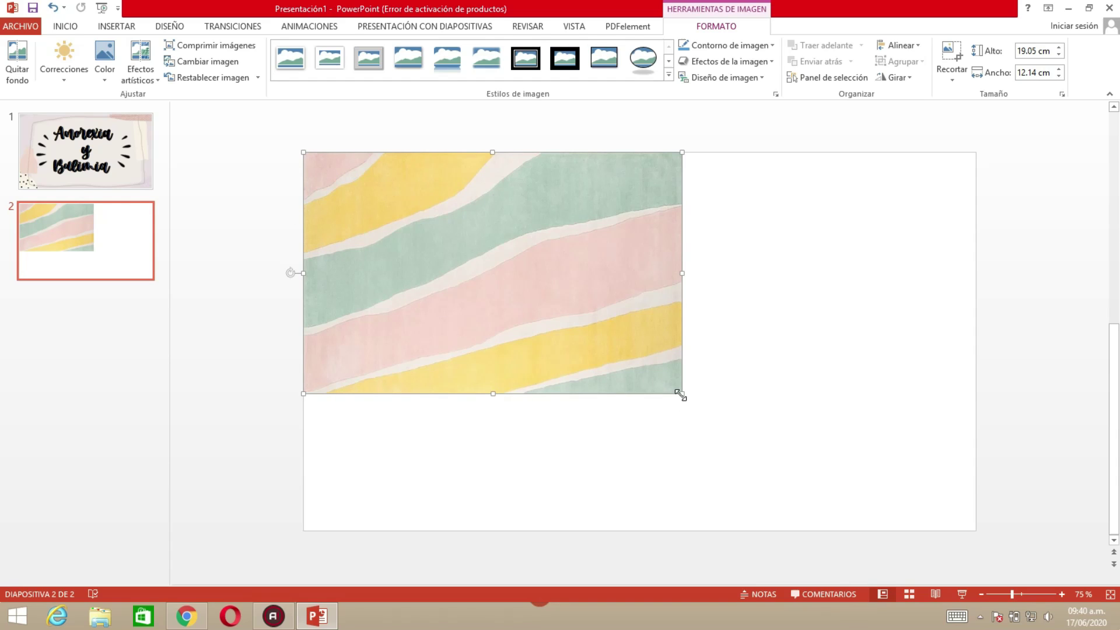
drag(680, 395, 974, 493)
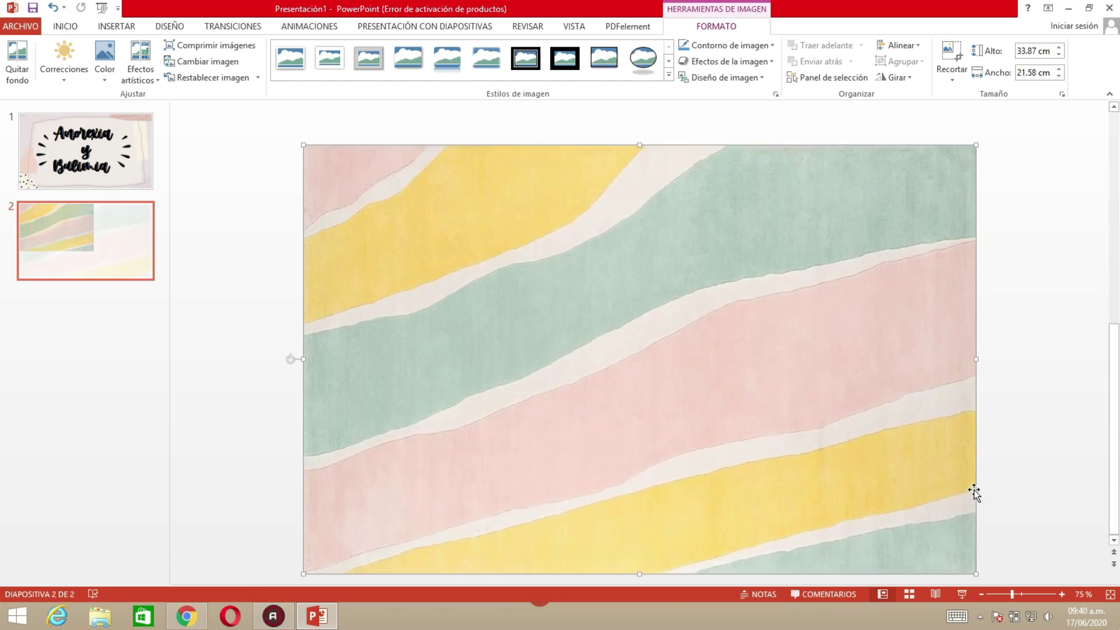
click(952, 58)
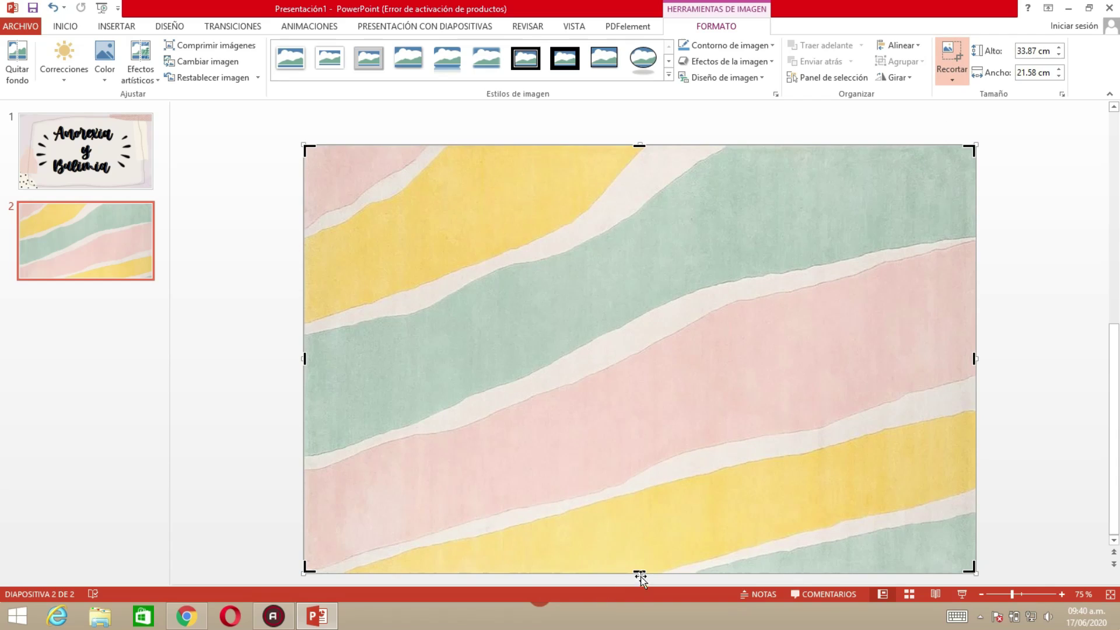
mouse_move(641, 571)
mouse_down()
mouse_move(721, 386)
mouse_move(724, 520)
mouse_up()
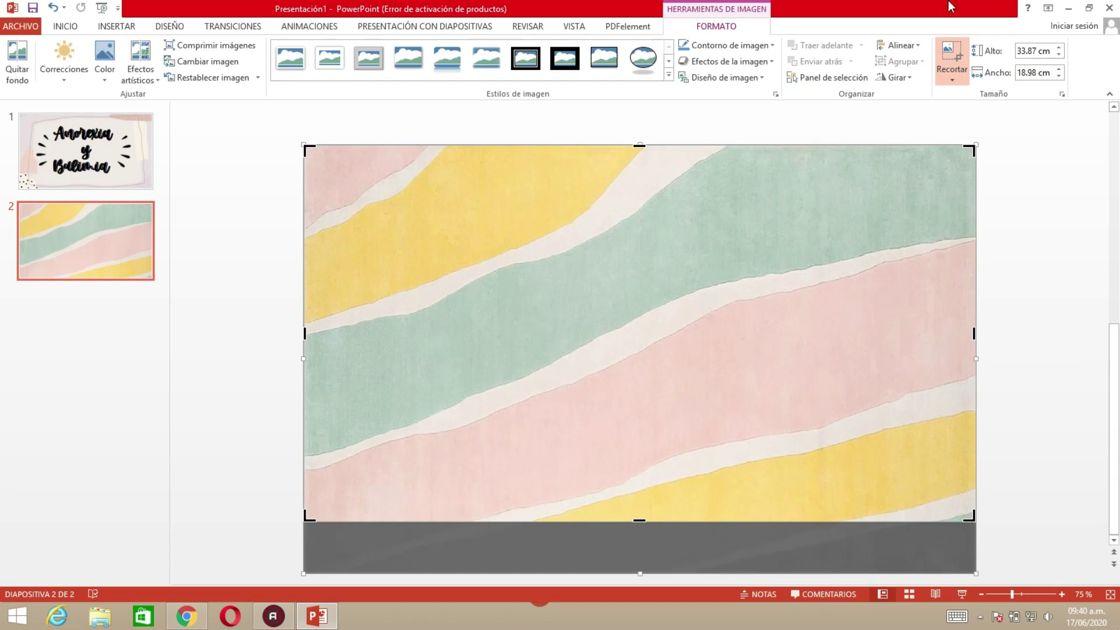
click(957, 58)
click(1014, 319)
Paste a copy of the Anorexia y Bulimia title box onto slide 2
click(44, 163)
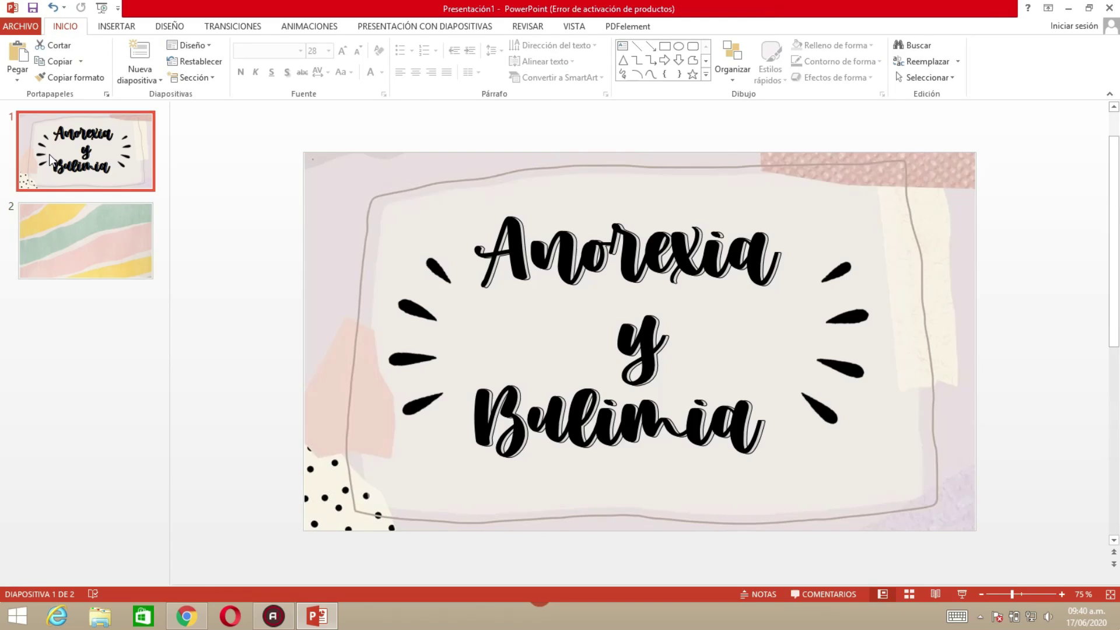
click(596, 222)
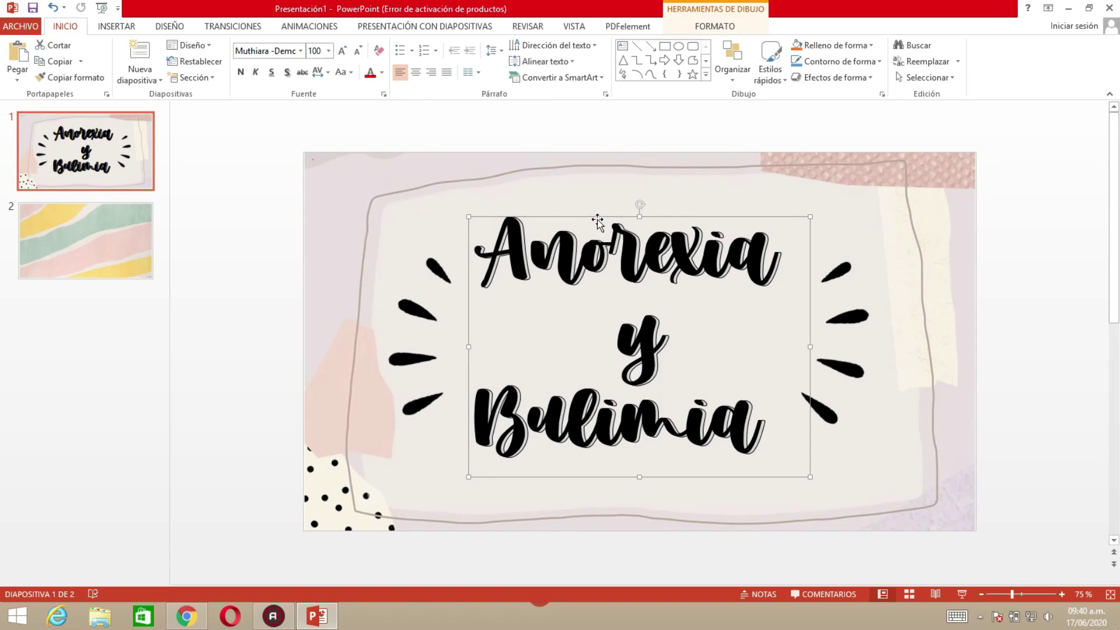
click(100, 229)
key(ctrl+v)
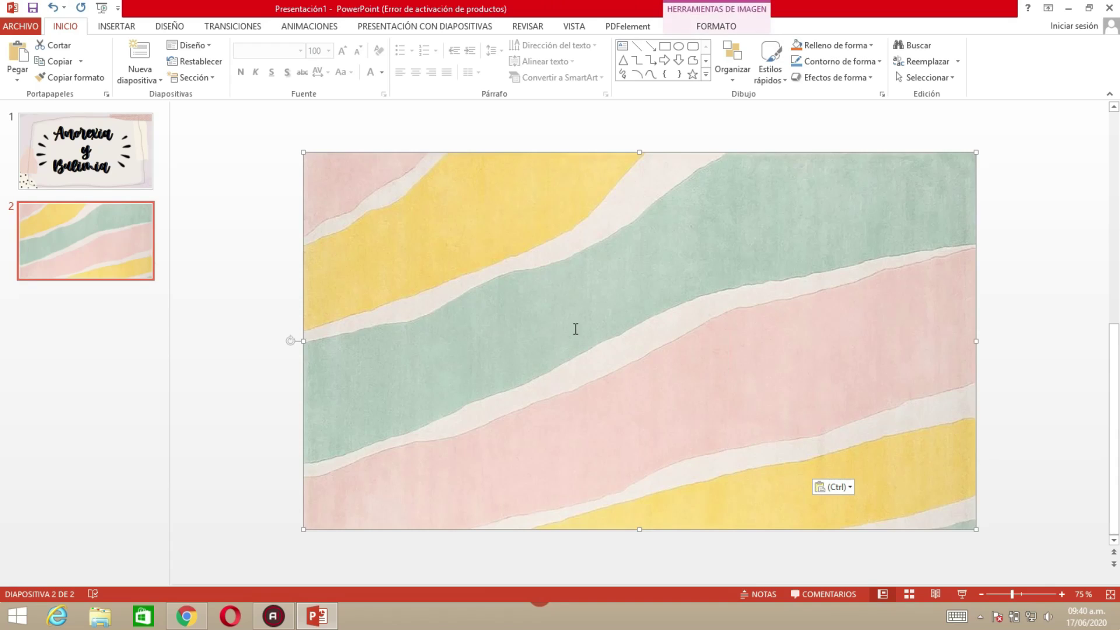
Retype the pasted title as 'Accidentes en el Trabajo' on three lines, centring the lower lines
drag(773, 458, 517, 258)
text(A)
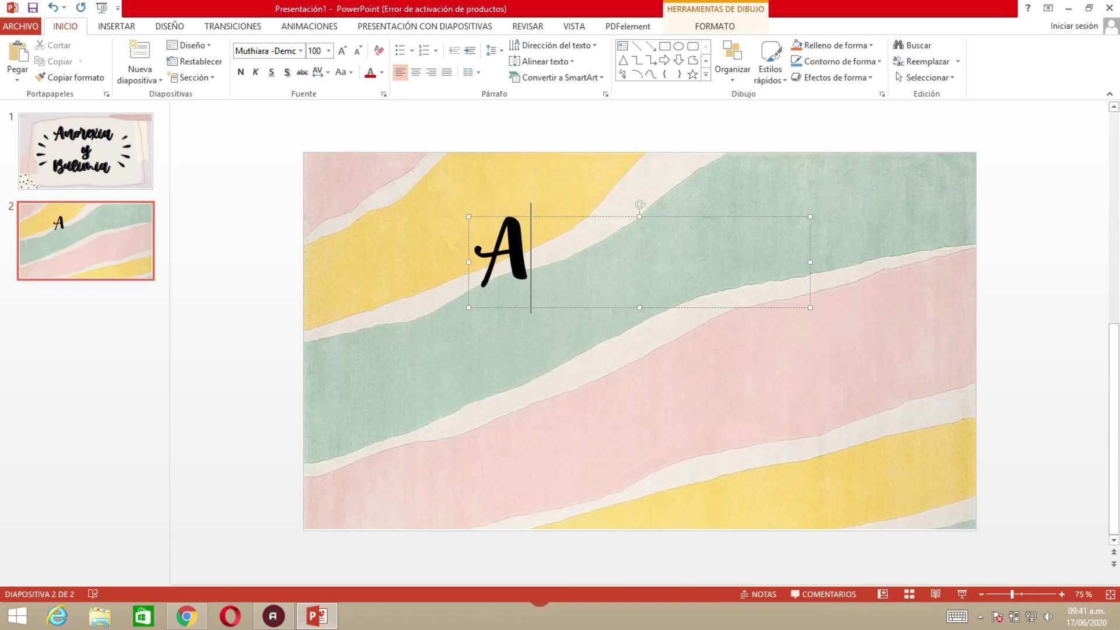
text(ccidentes)
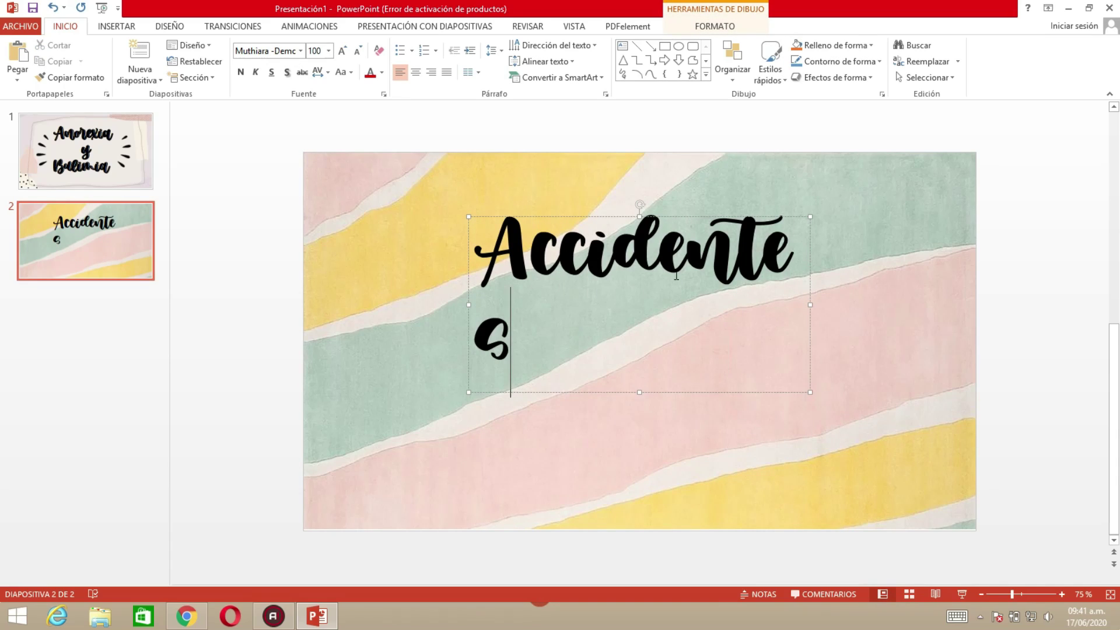
drag(810, 304, 881, 304)
key(Return)
text(En)
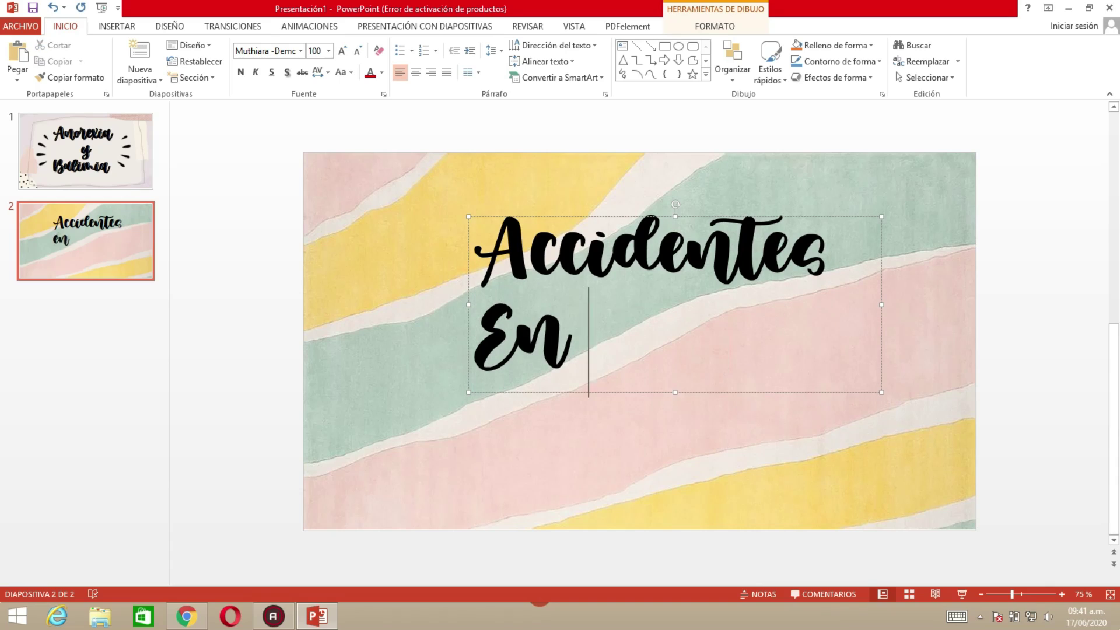
key(BackSpace)
key(BackSpace)
key(BackSpace)
text(en el Trabaj)
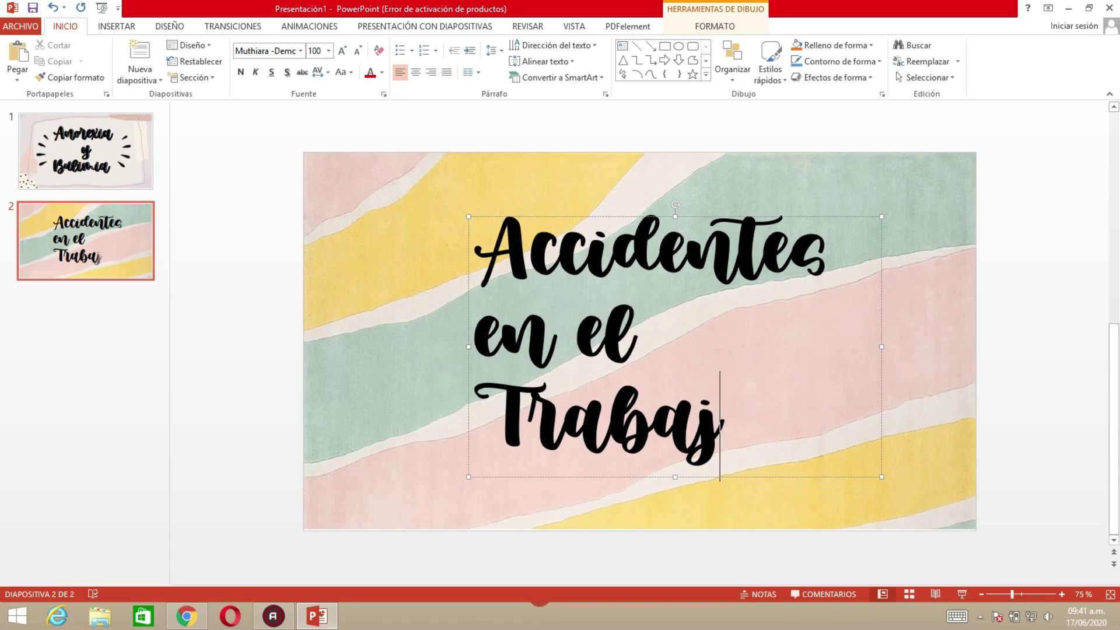
text(o)
key(Up)
key(Home)
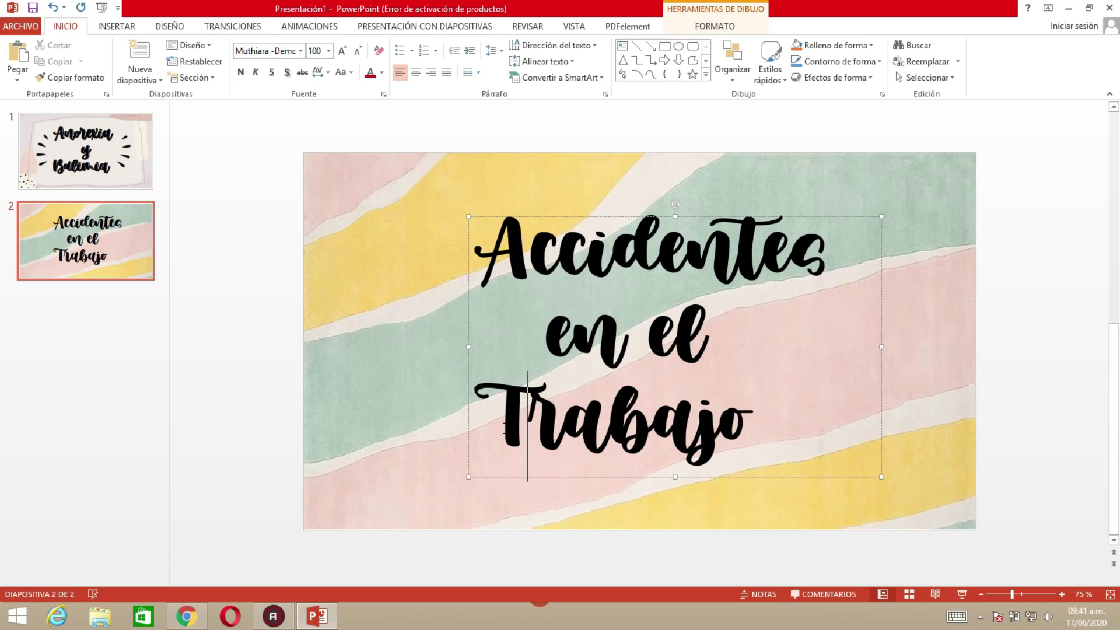
key(Down)
key(Home)
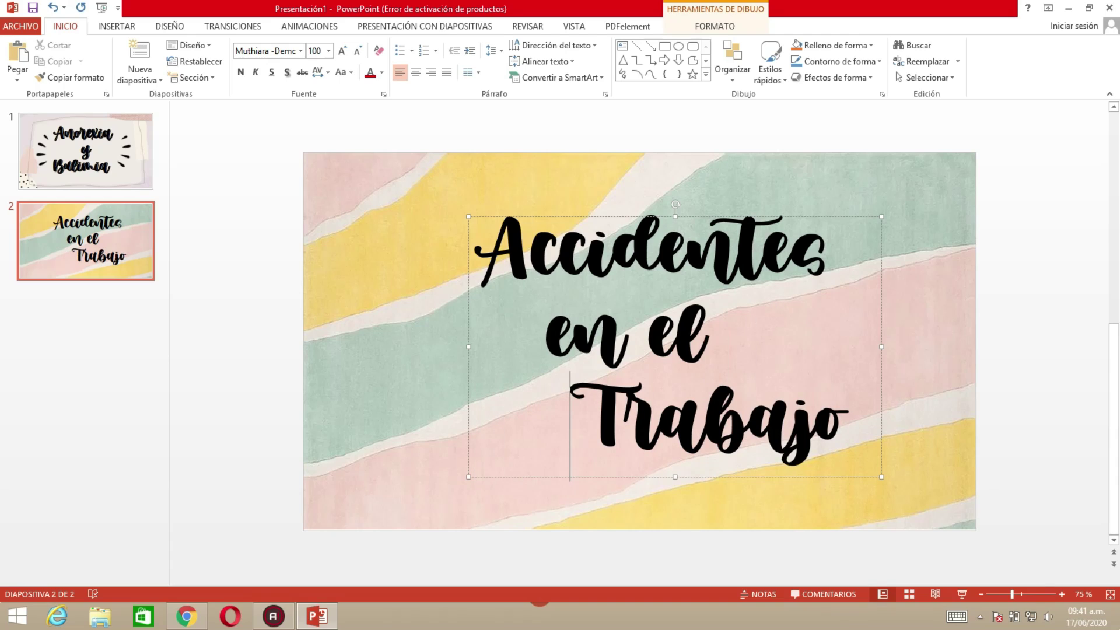
key(BackSpace)
key(BackSpace)
key(BackSpace)
Narrow the title box and set the 'en el' line in the Sketch 3D font
drag(882, 346, 842, 346)
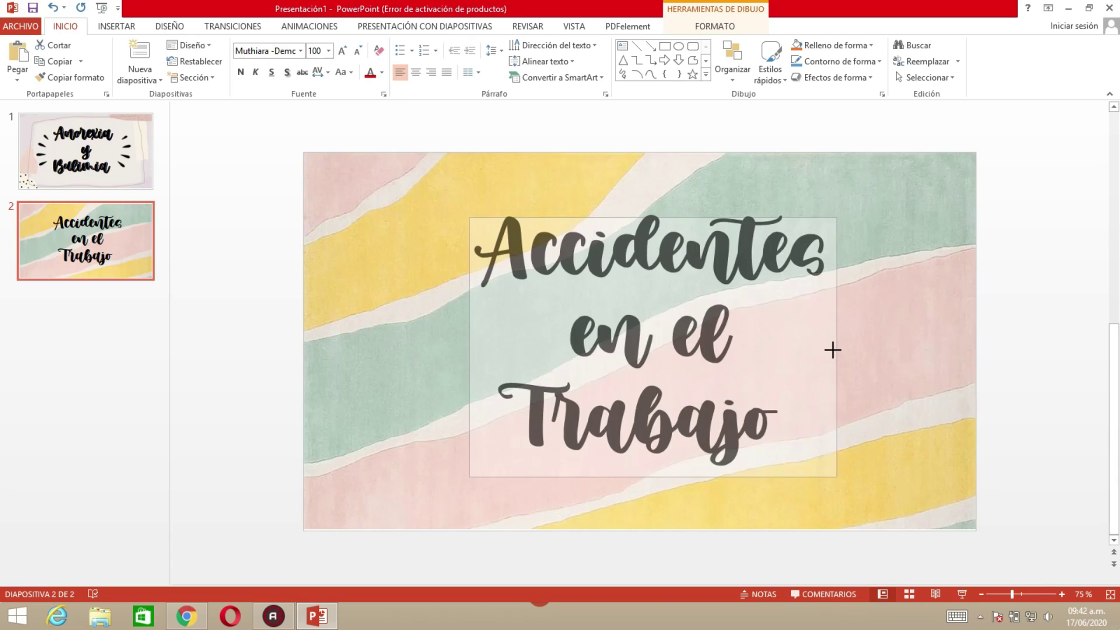
drag(763, 340, 552, 327)
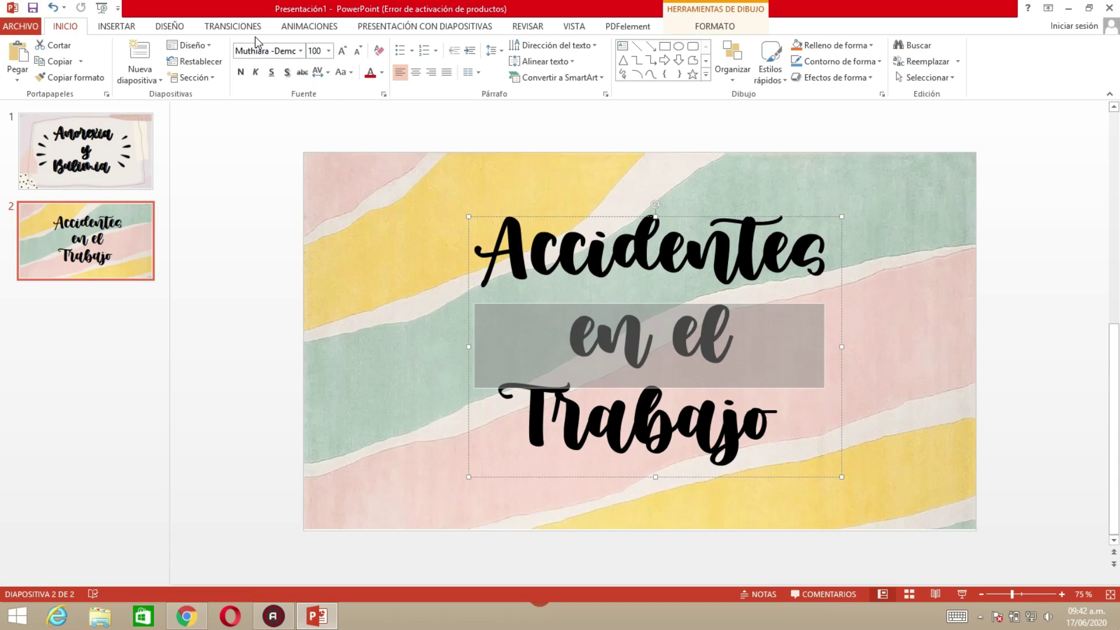
click(300, 51)
click(324, 352)
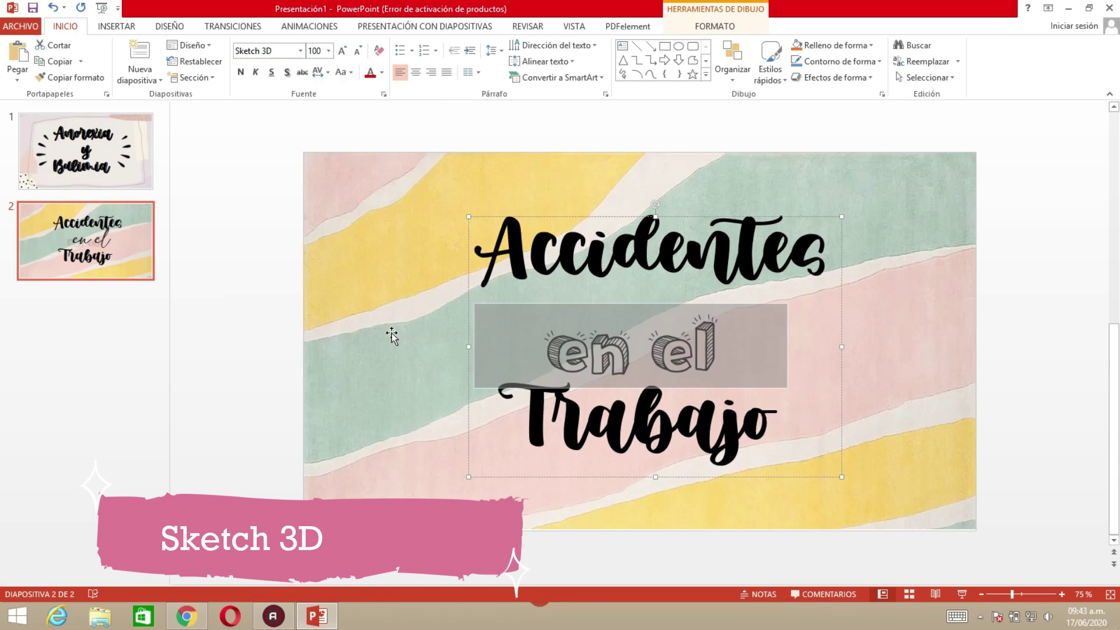
click(725, 340)
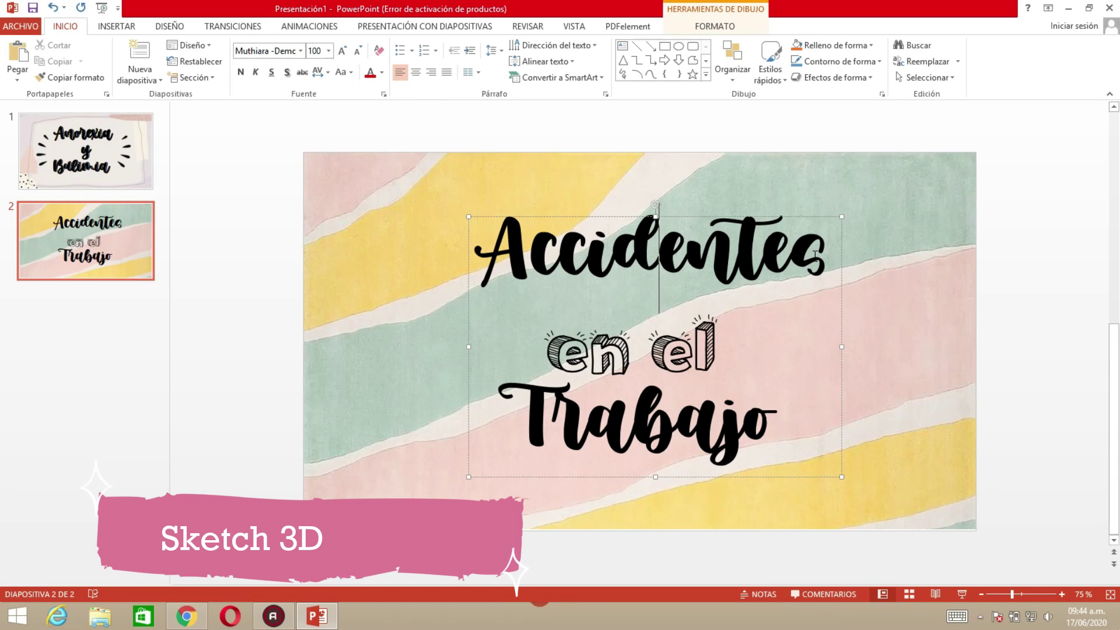
Set 'Accidentes' and 'Trabajo' in the Keep on Truckin font and re-centre the title box
drag(815, 253, 436, 188)
click(300, 51)
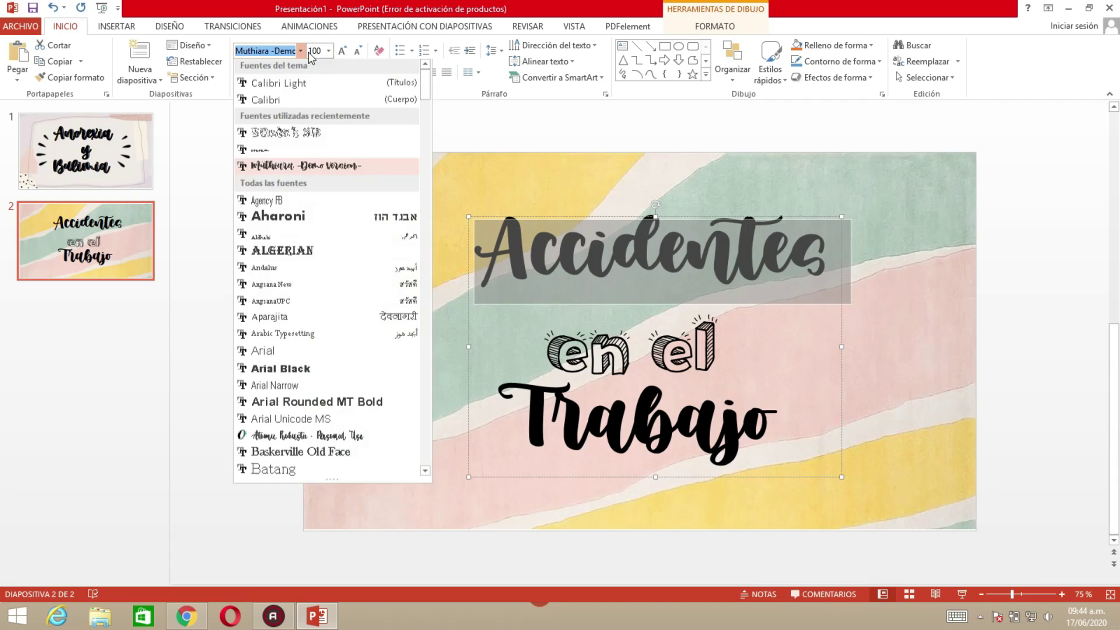
scroll(315, 270, down, 15)
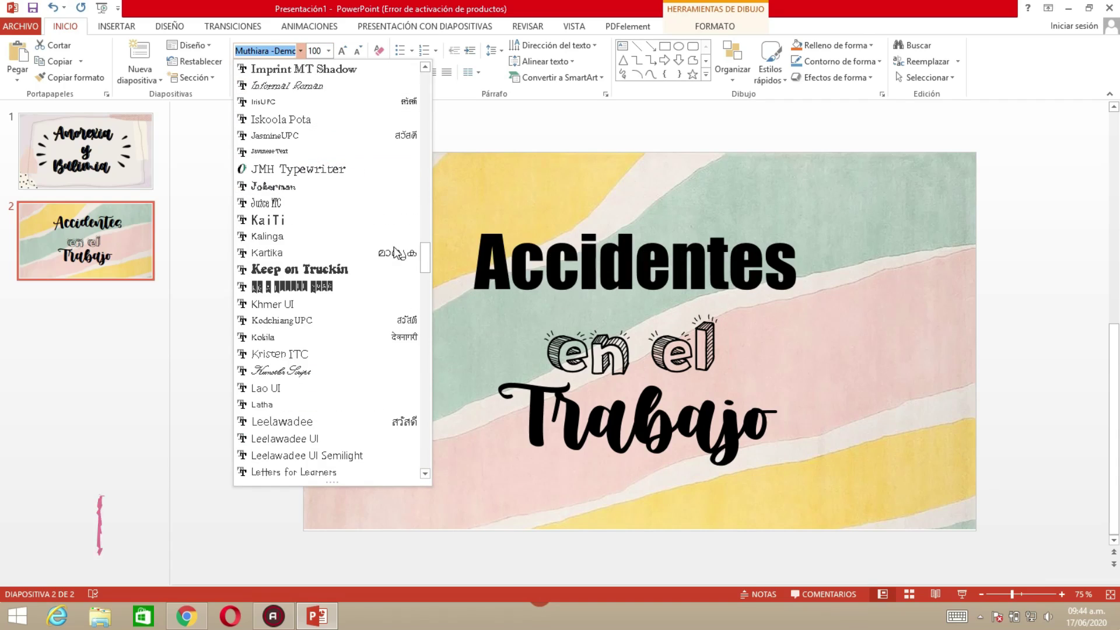
click(315, 271)
click(782, 430)
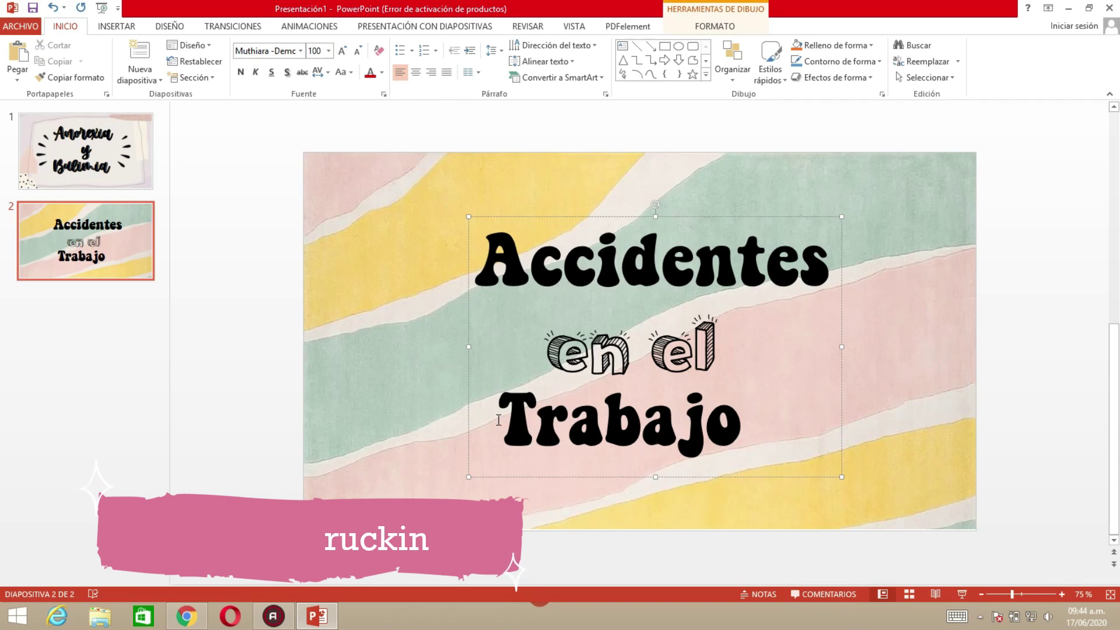
drag(743, 479, 736, 482)
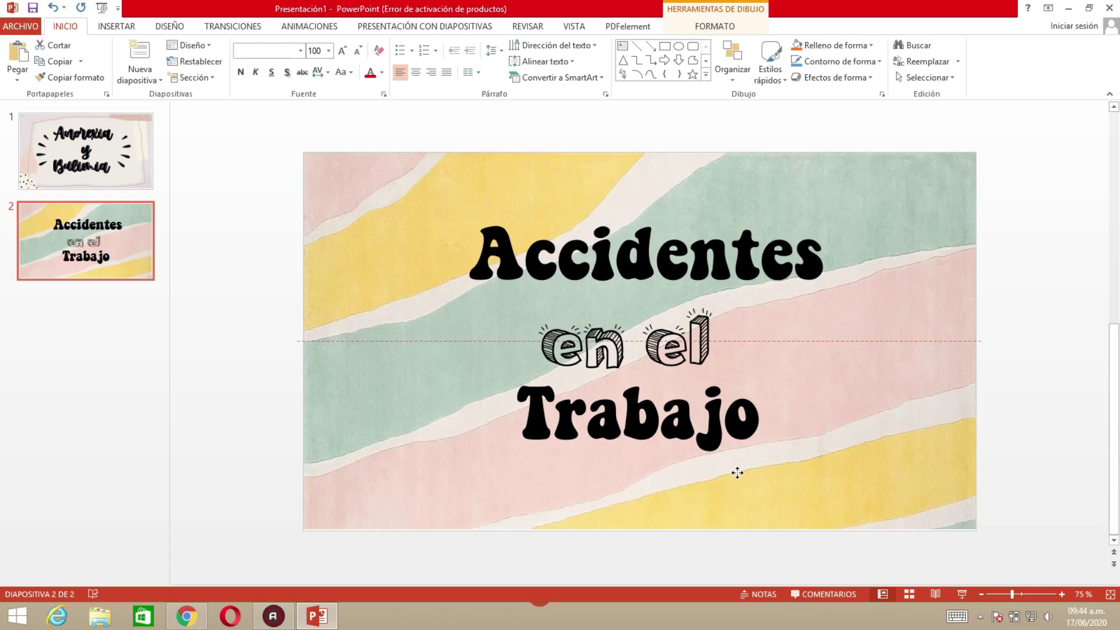
click(715, 27)
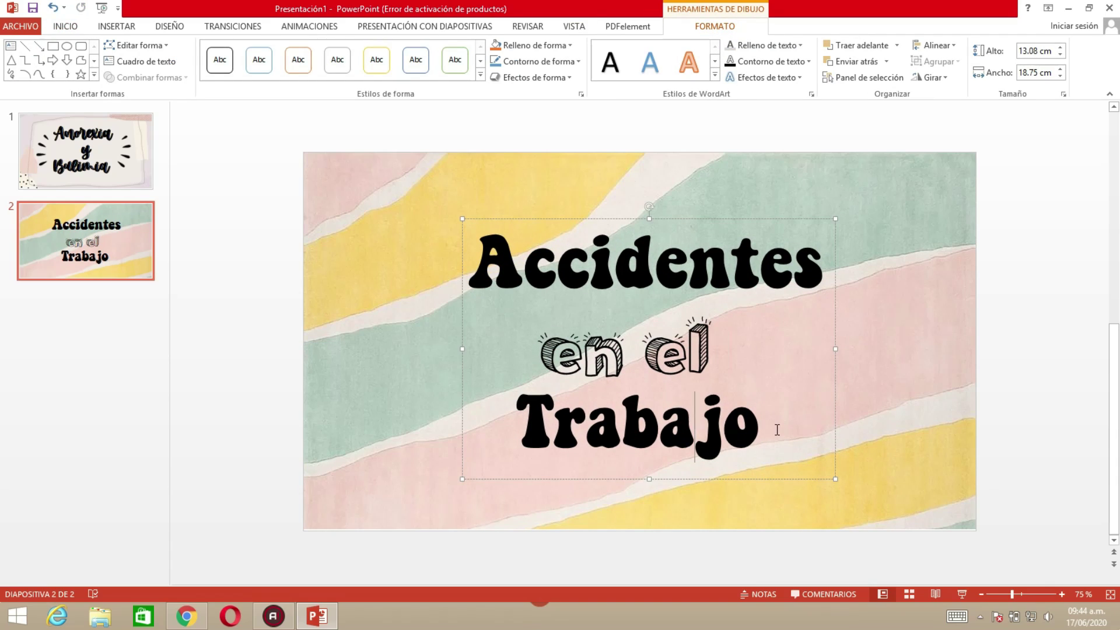
Fill the whole title with the pale pink sampled from the slide background using the eyedropper
drag(777, 429, 480, 235)
click(764, 45)
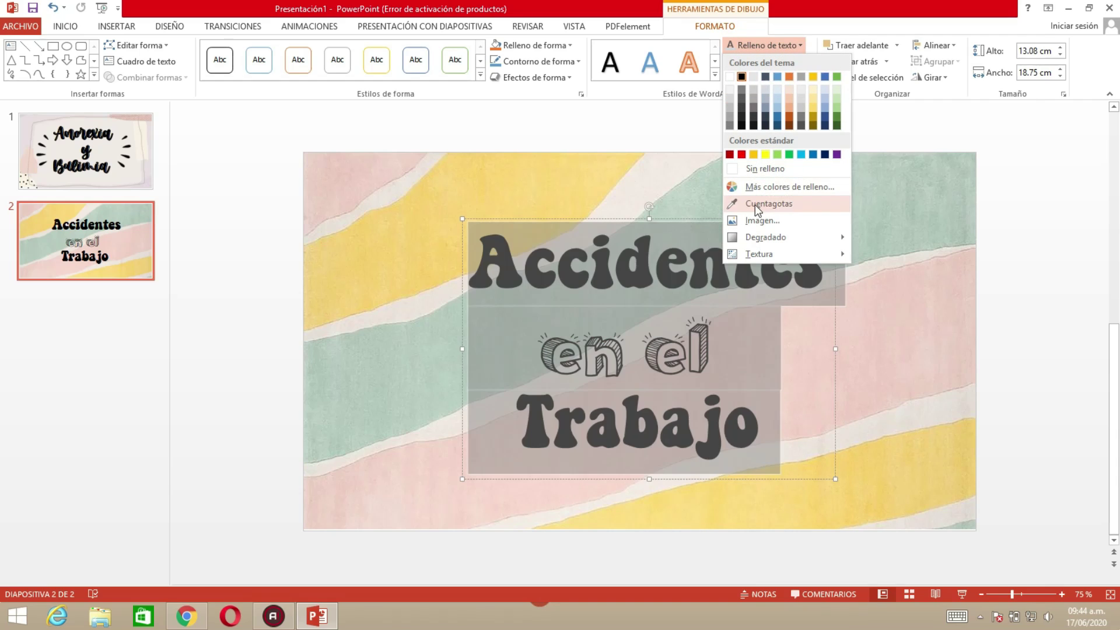
click(769, 204)
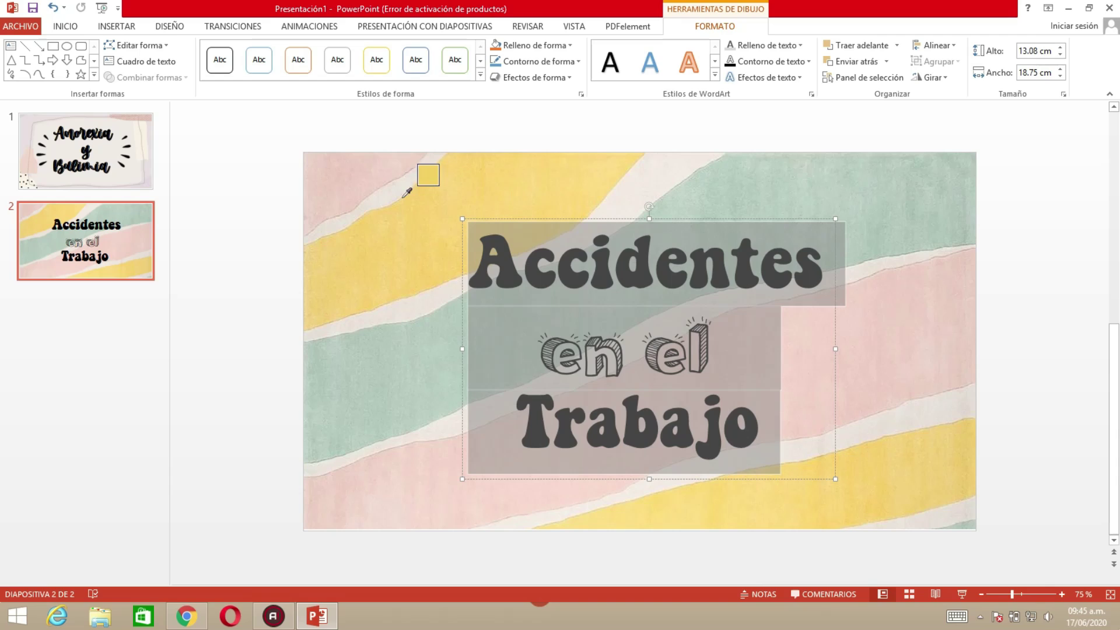
click(373, 188)
click(699, 303)
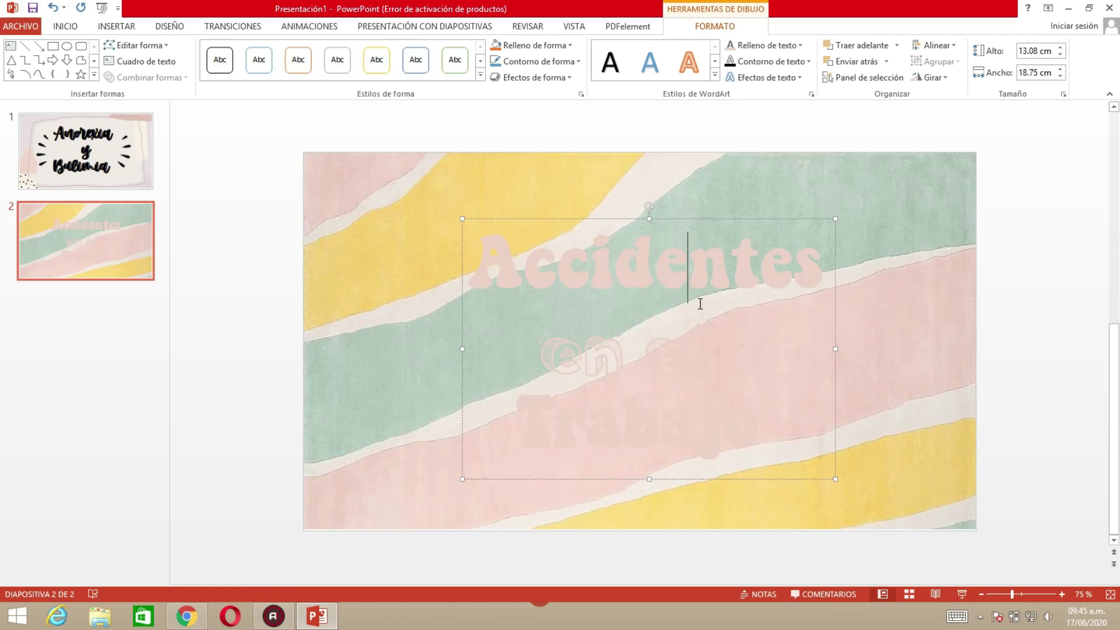
Add a black outline to the title text, then make 'en el' solid black with no outline
key(ctrl+a)
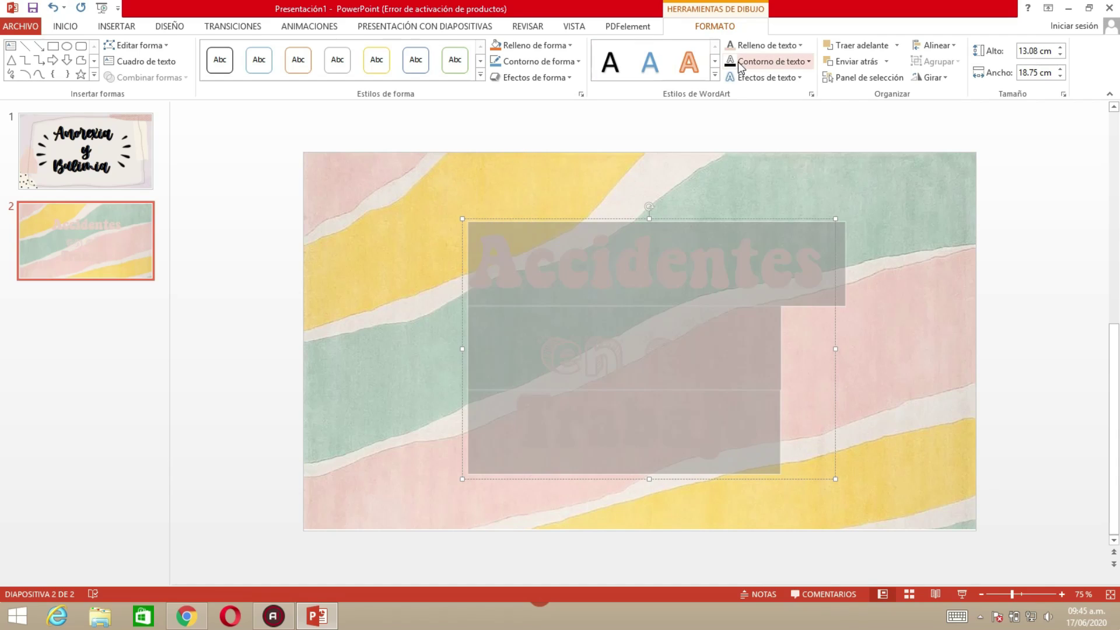
click(710, 348)
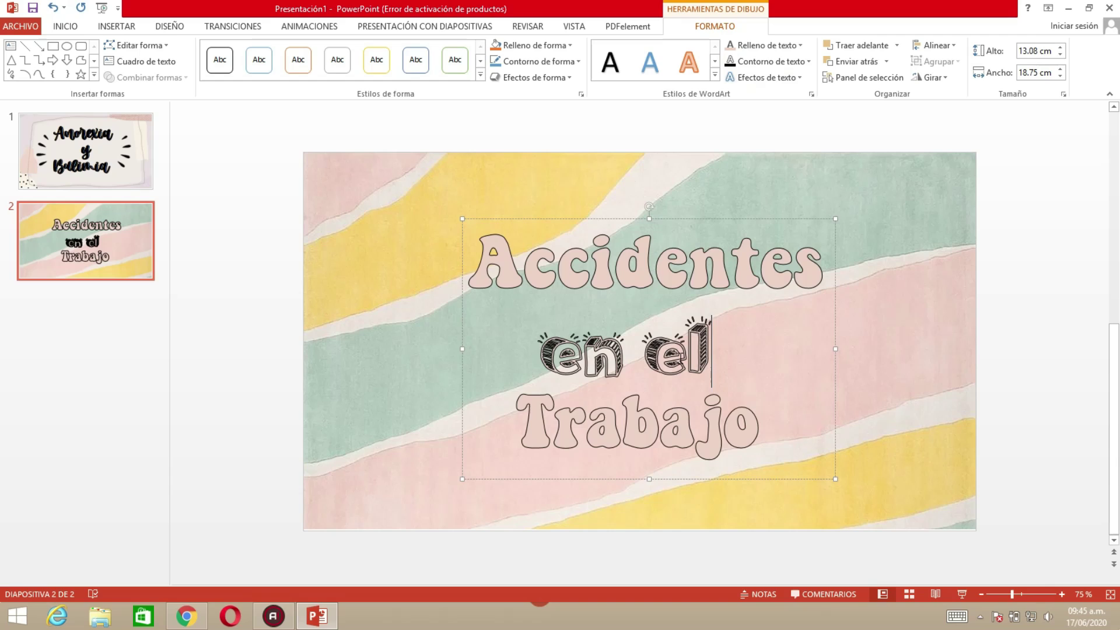
triple_click(714, 357)
click(740, 47)
click(771, 61)
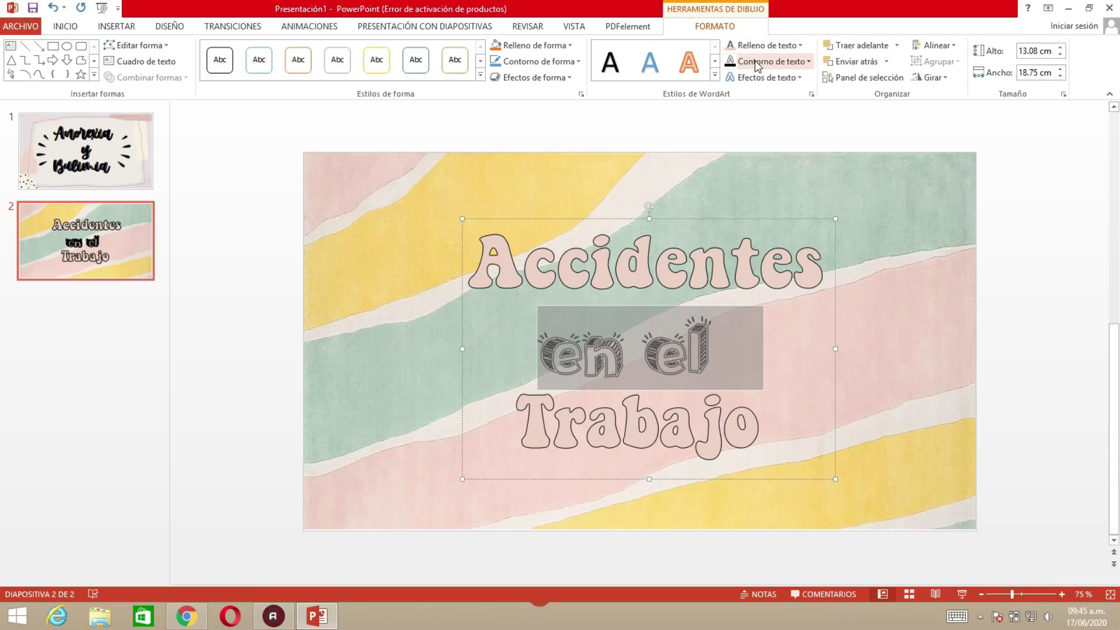
click(771, 61)
click(756, 215)
click(742, 47)
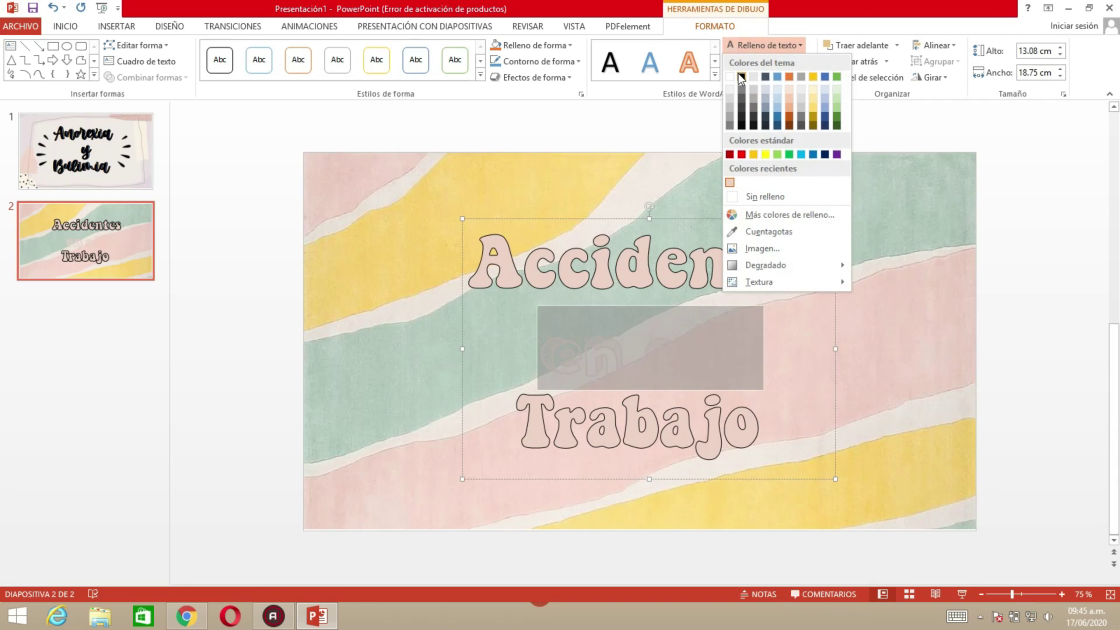
click(752, 82)
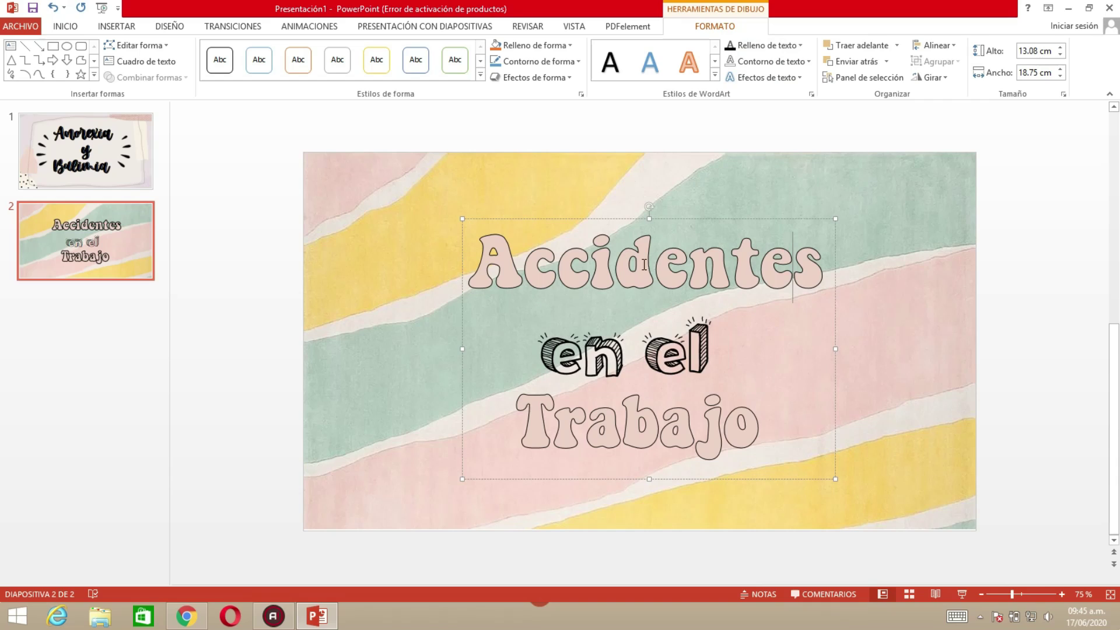
Give 'Accidentes' and 'Trabajo' 3 pt outlines and narrow the title box to 18.51 cm
drag(818, 270, 494, 275)
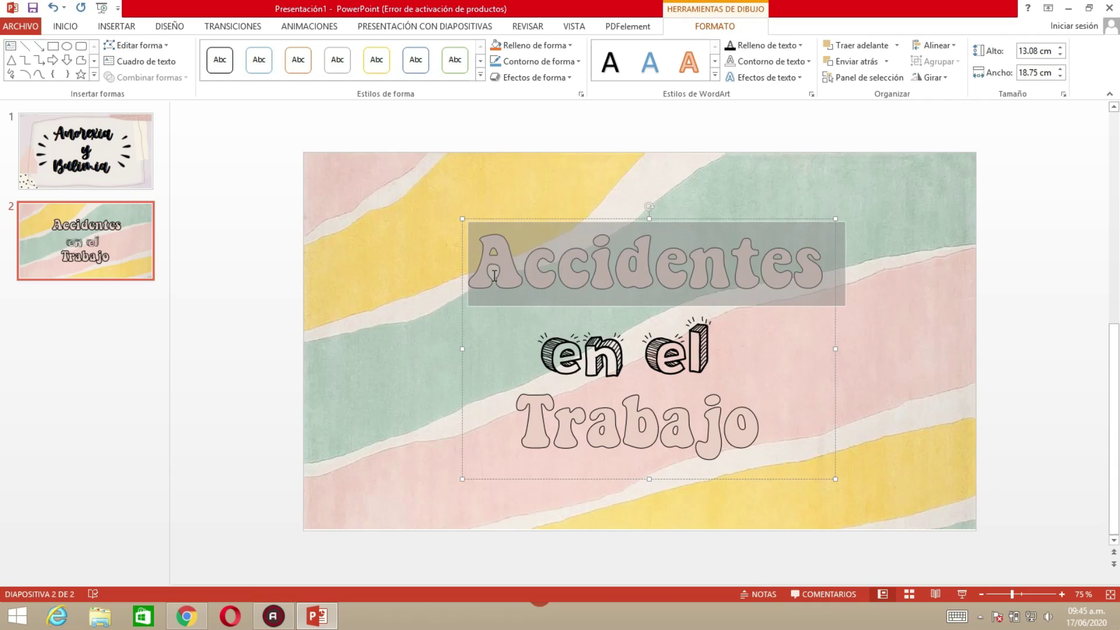
click(778, 61)
mouse_move(757, 264)
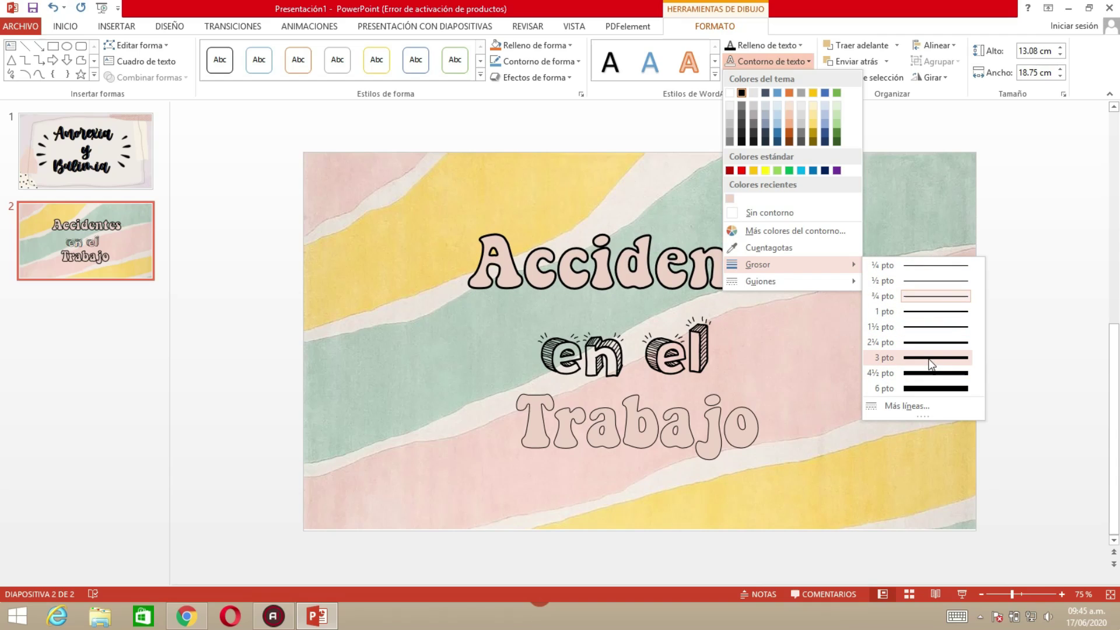
click(930, 357)
drag(776, 431, 469, 432)
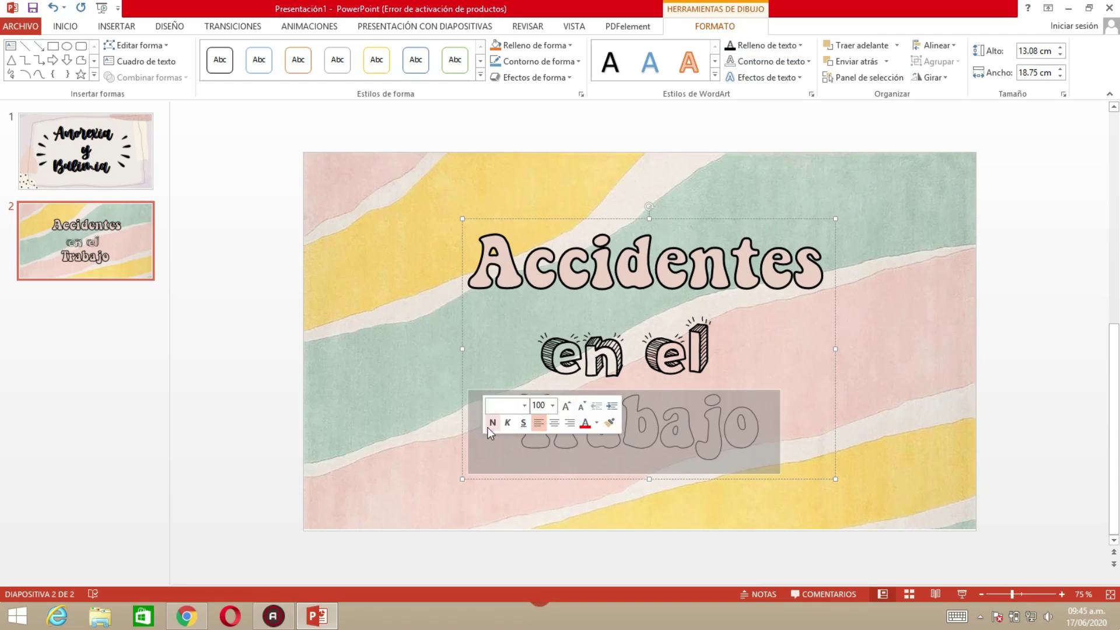
click(752, 61)
mouse_move(757, 264)
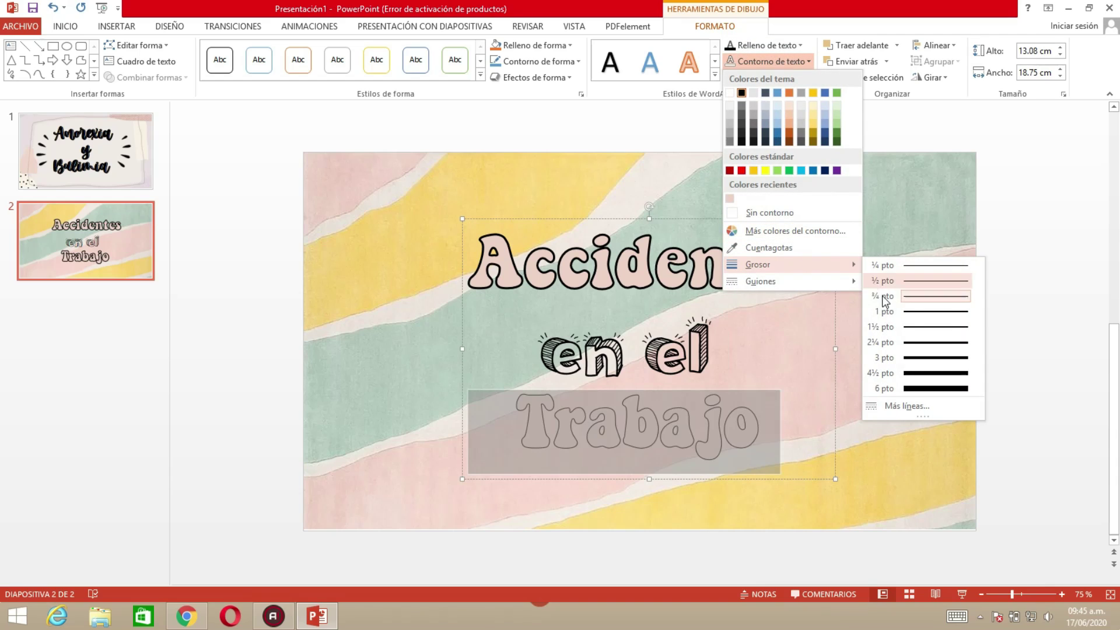
click(912, 354)
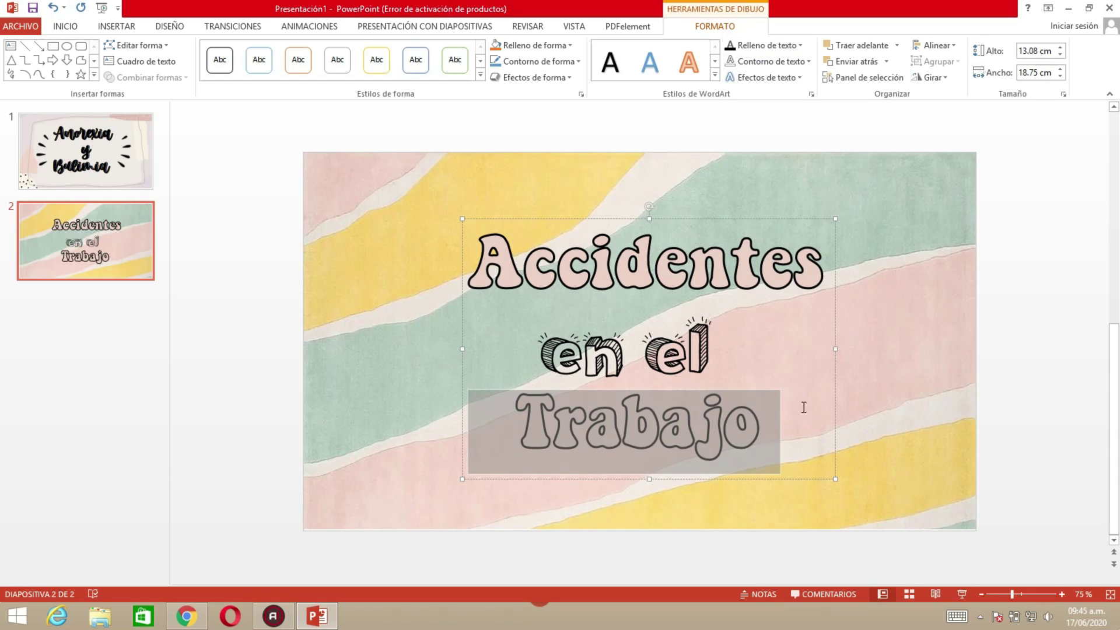
click(781, 442)
drag(835, 348, 830, 348)
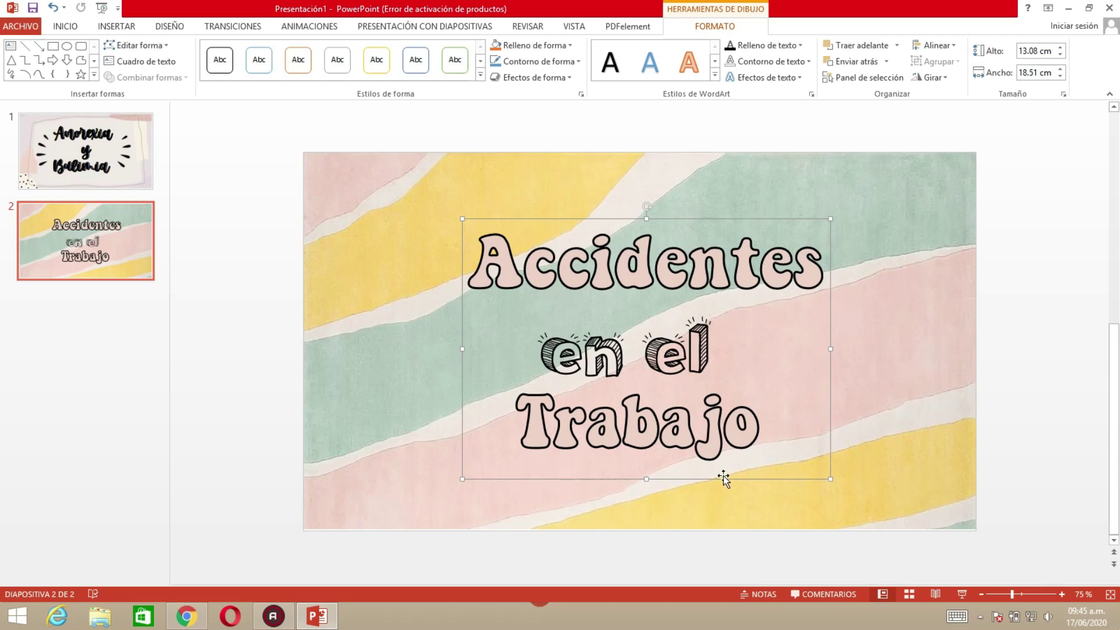
Paste an offset title copy without 'en el', set no fill and a thicker outline, and send it behind
key(ctrl+v)
drag(729, 486, 733, 503)
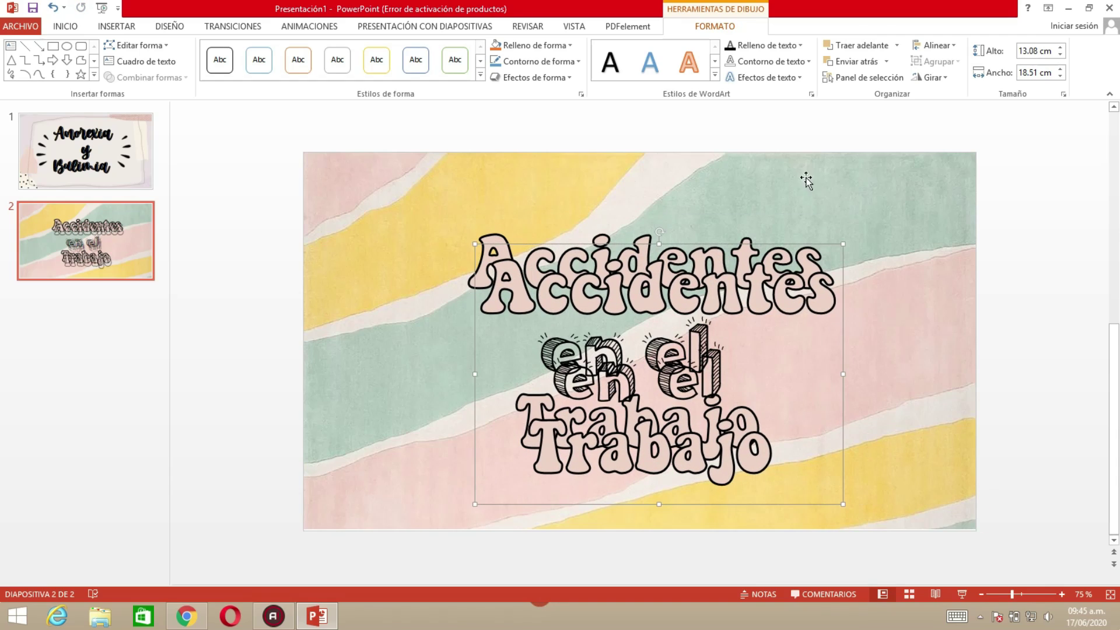
click(805, 61)
click(693, 320)
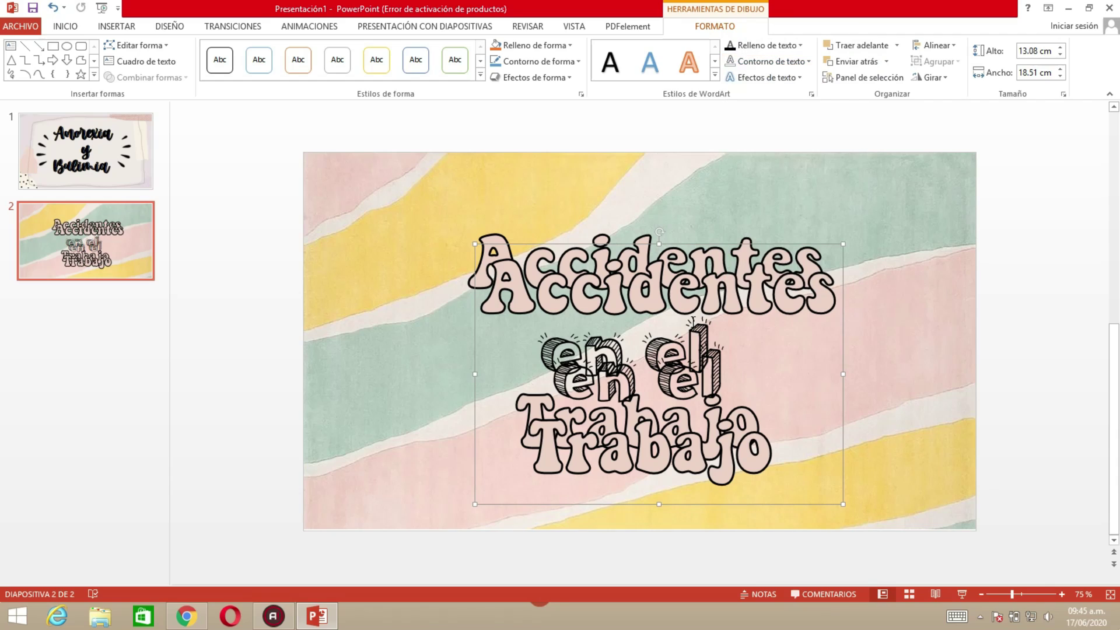
key(BackSpace)
key(BackSpace)
key(BackSpace)
key(BackSpace)
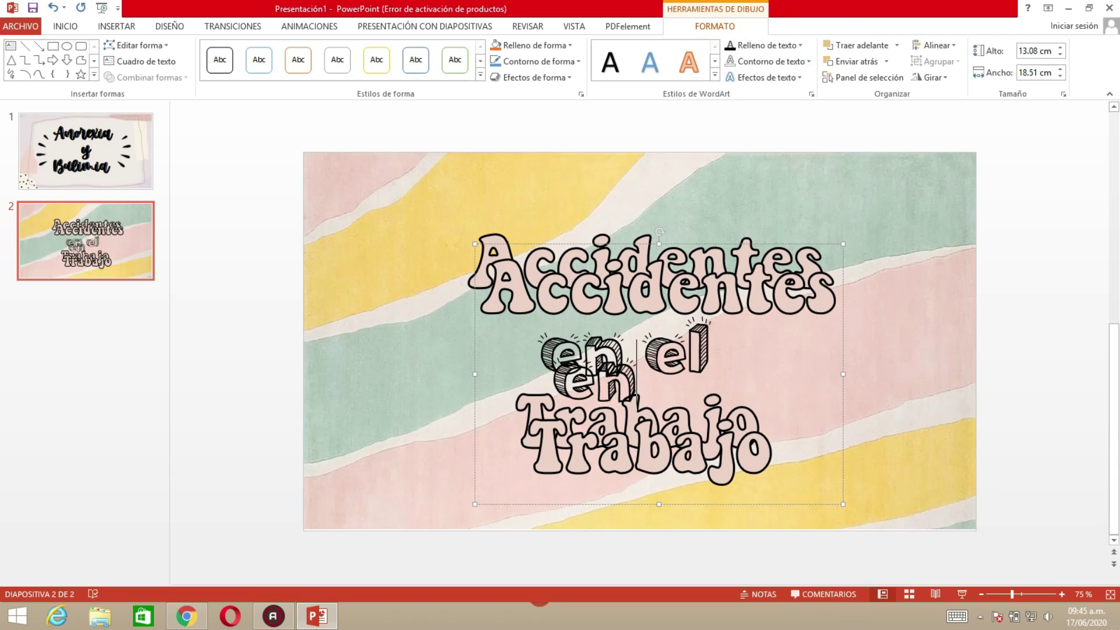
key(BackSpace)
key(BackSpace)
click(698, 502)
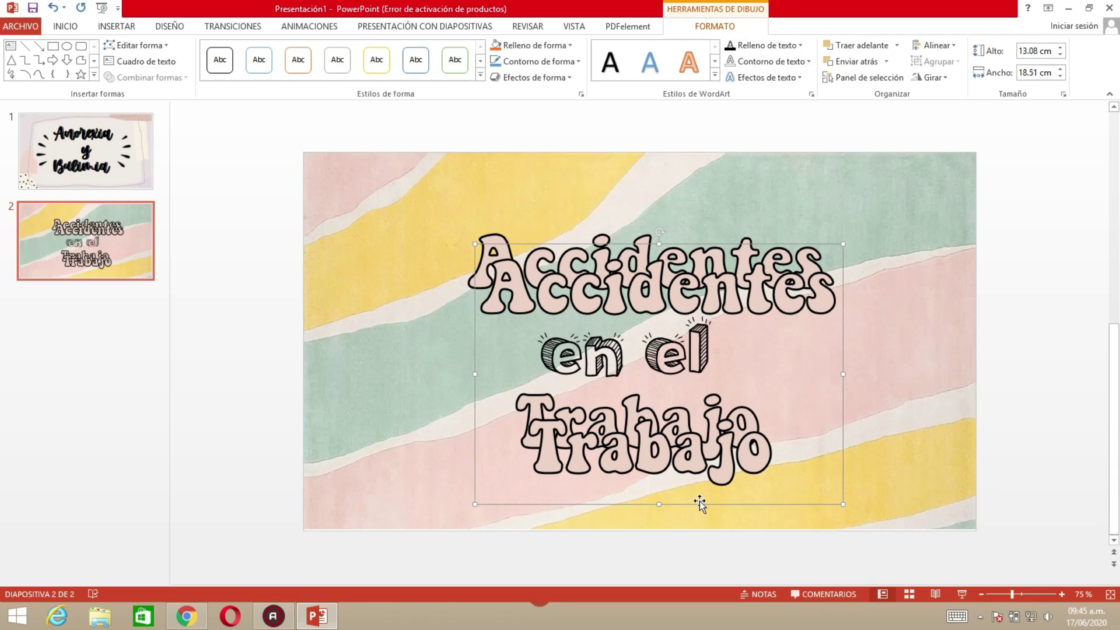
click(751, 45)
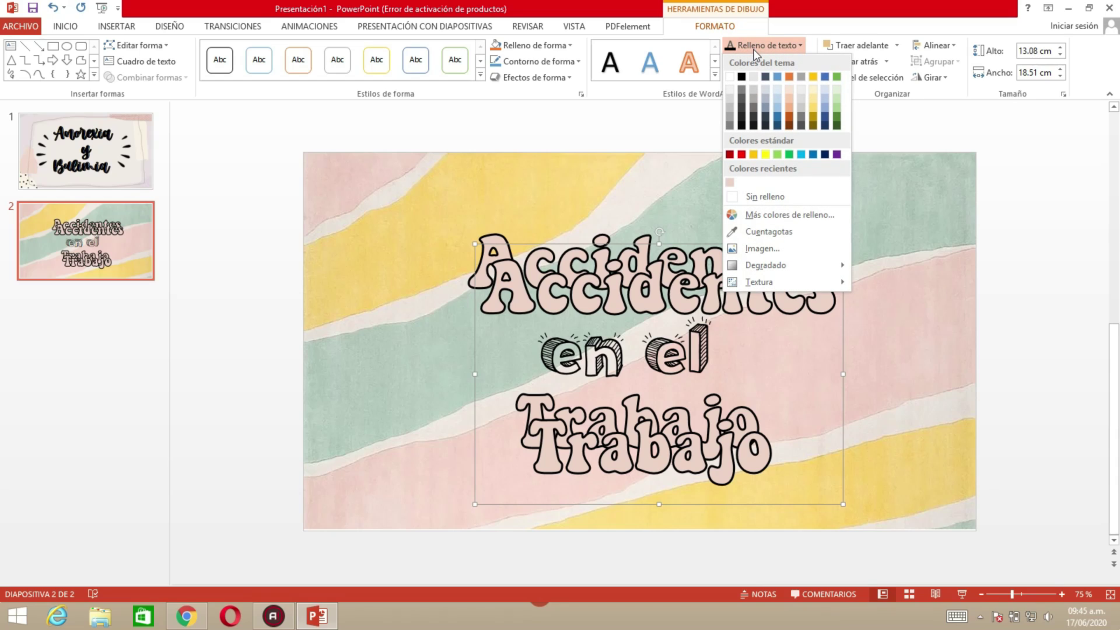
click(755, 193)
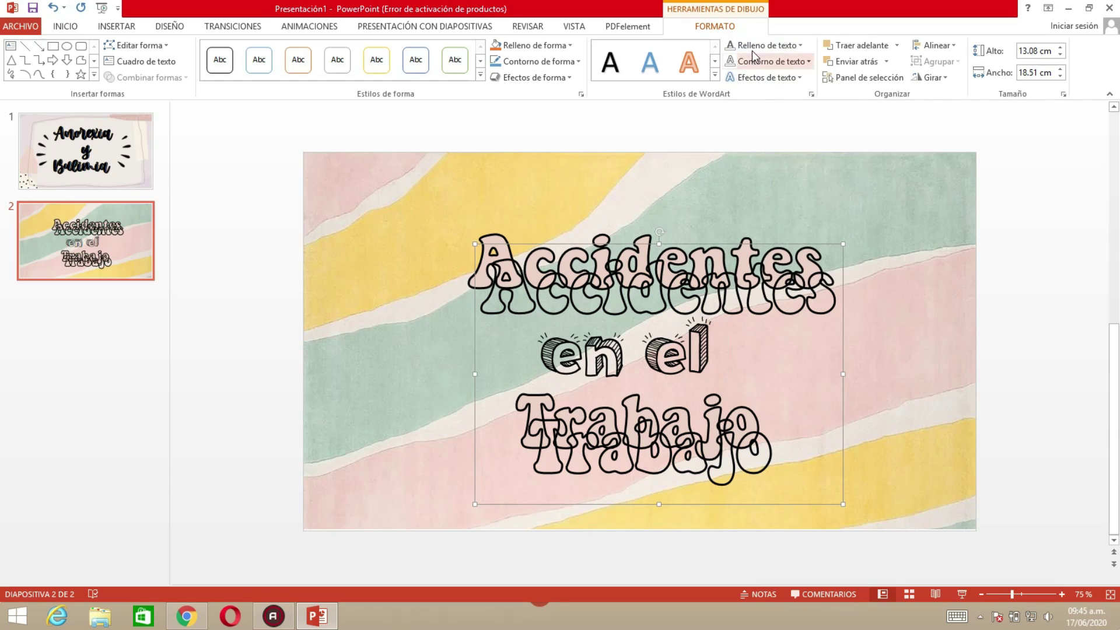
click(767, 63)
mouse_move(757, 264)
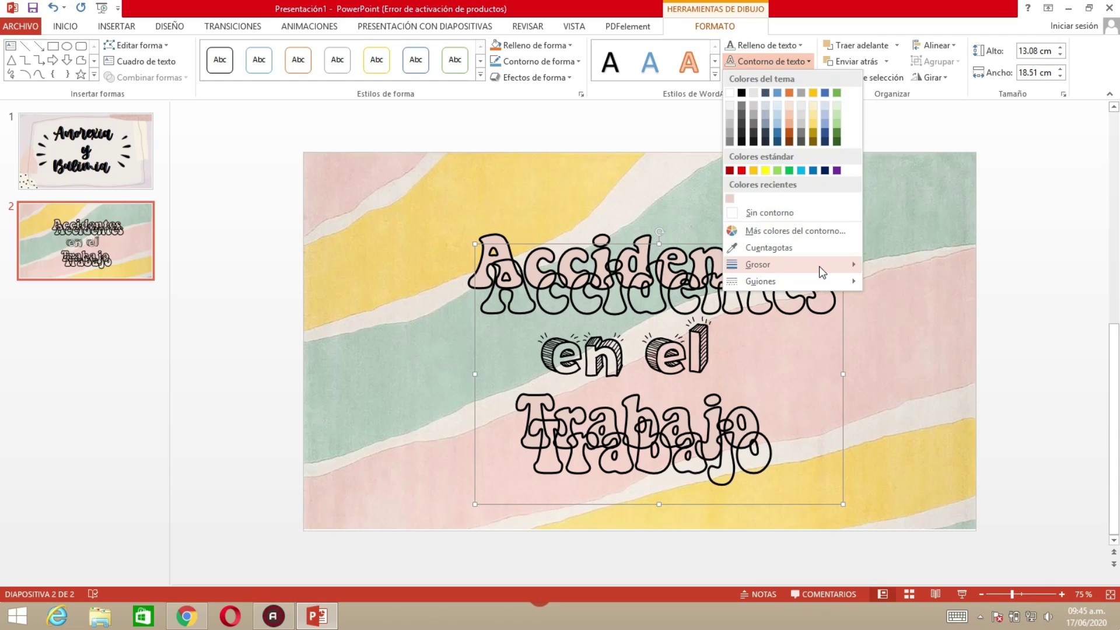
click(933, 327)
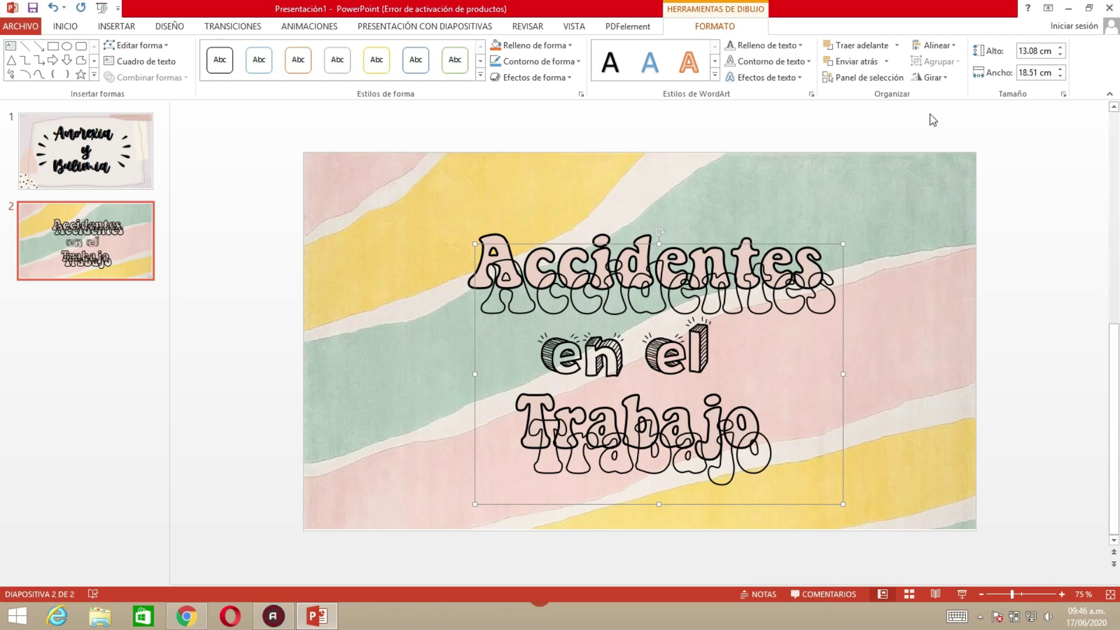
click(856, 62)
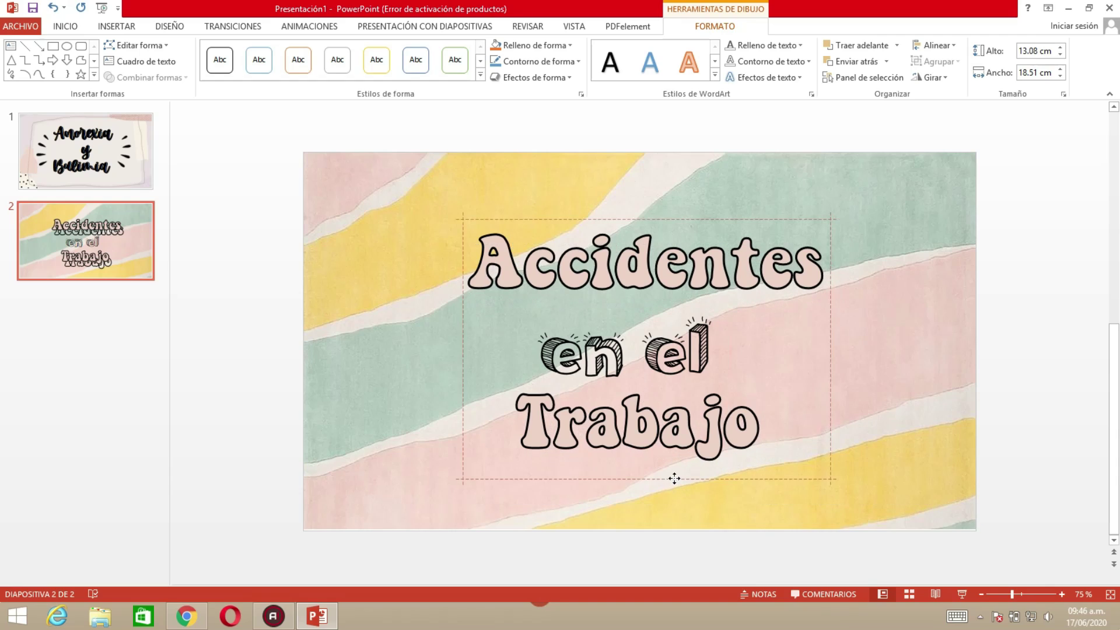
Add a new blank third slide after slide 2
click(45, 159)
click(150, 252)
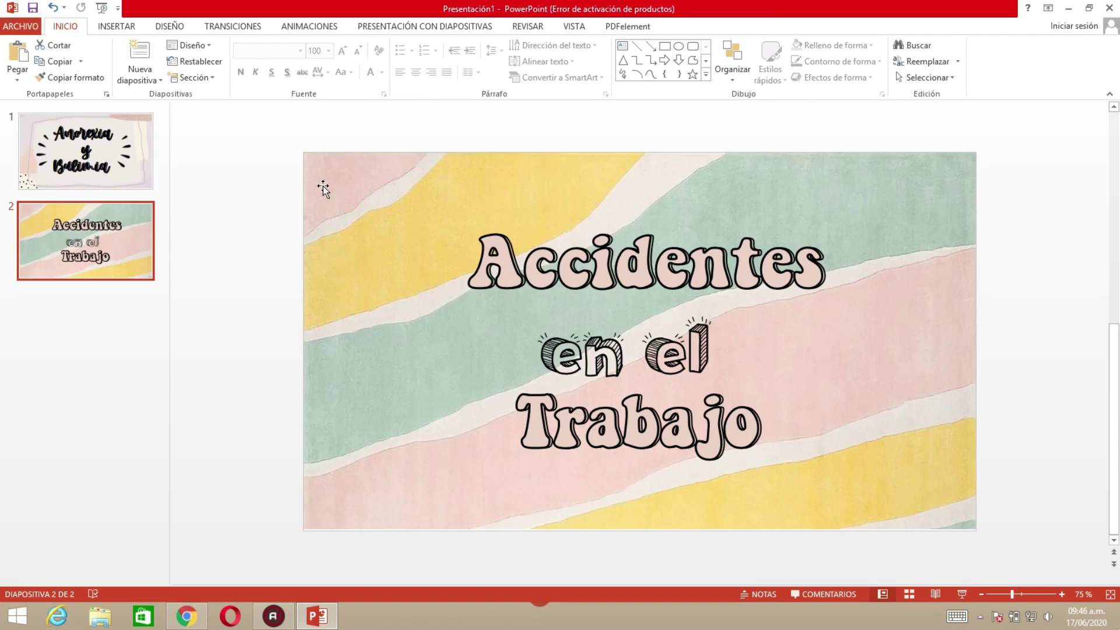
key(ctrl+m)
Insert the pastel teal watercolour image, rotate it to landscape and enlarge it to 33.87 × 19.08 cm
click(112, 26)
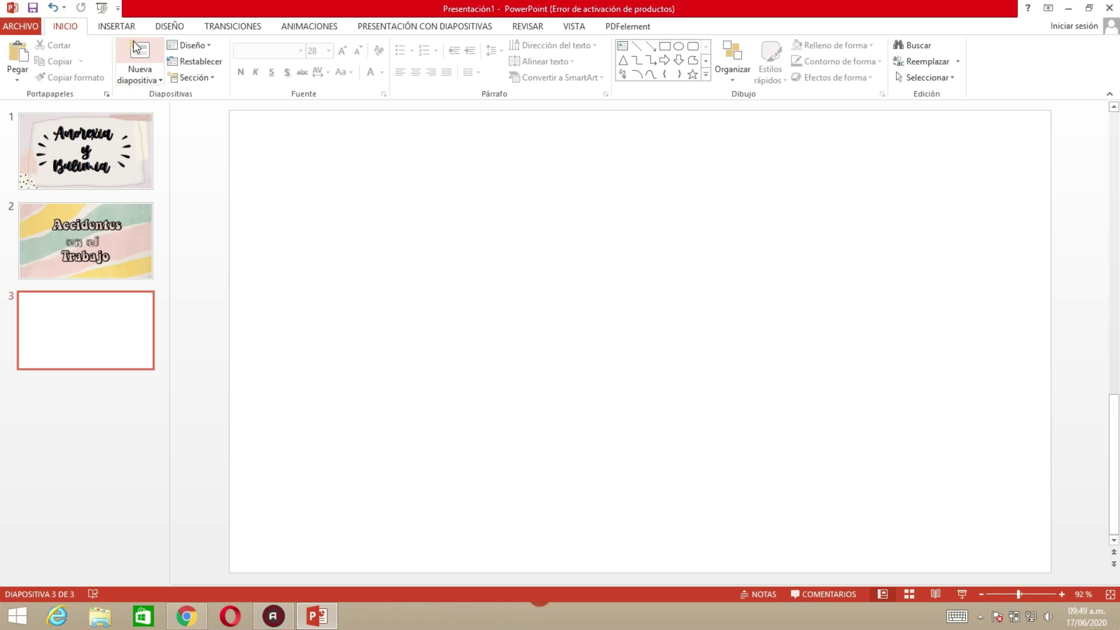
scroll(135, 47, down, 1)
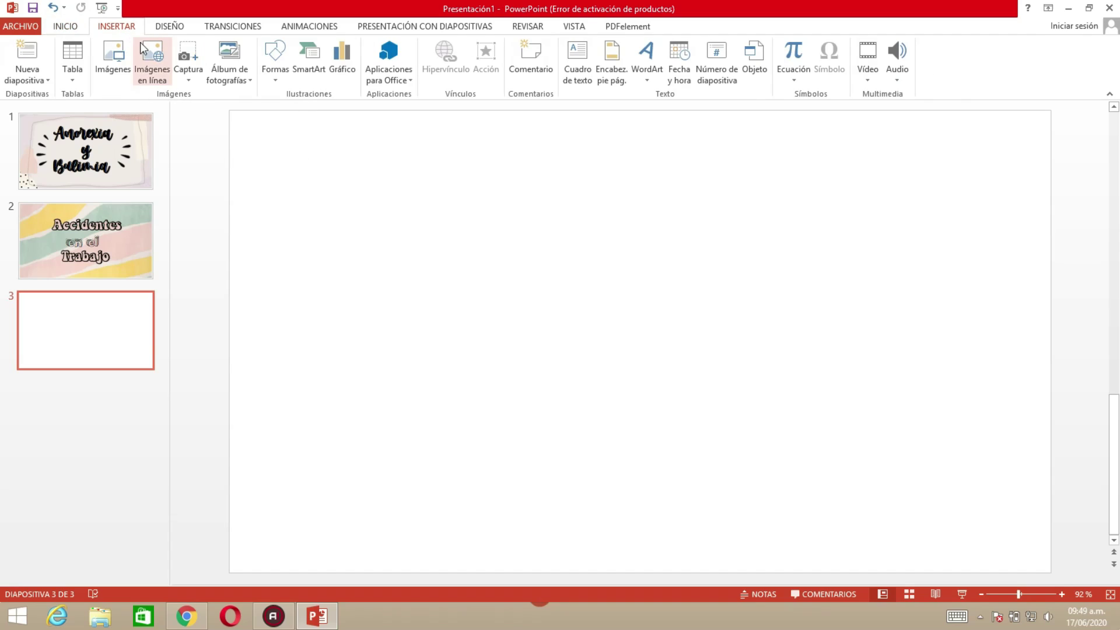
click(114, 63)
scroll(333, 175, down, 3)
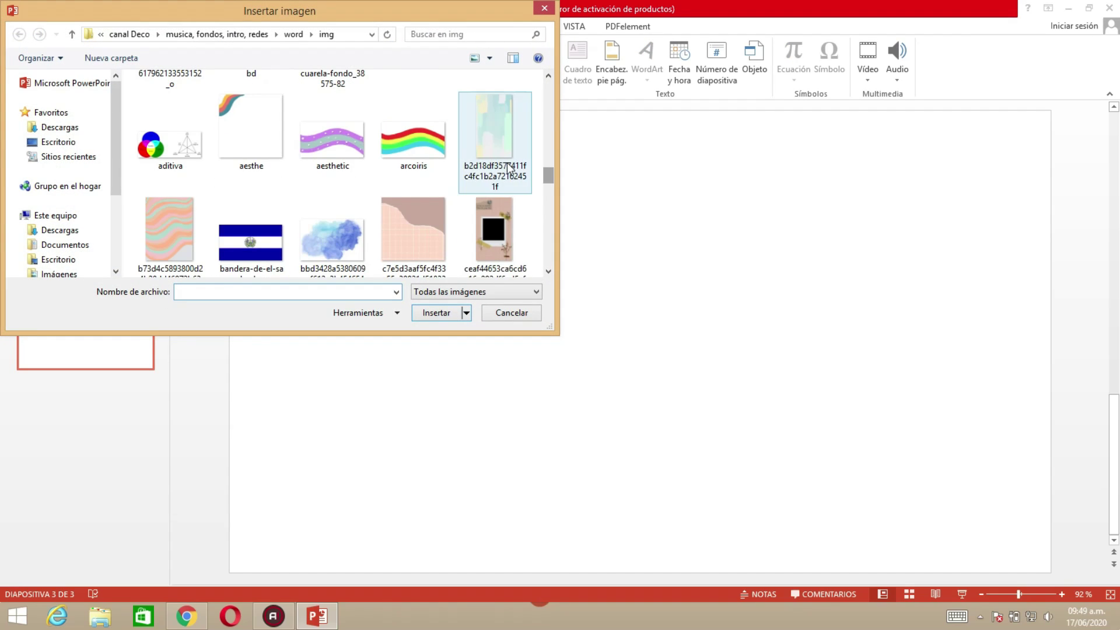
click(495, 140)
click(435, 313)
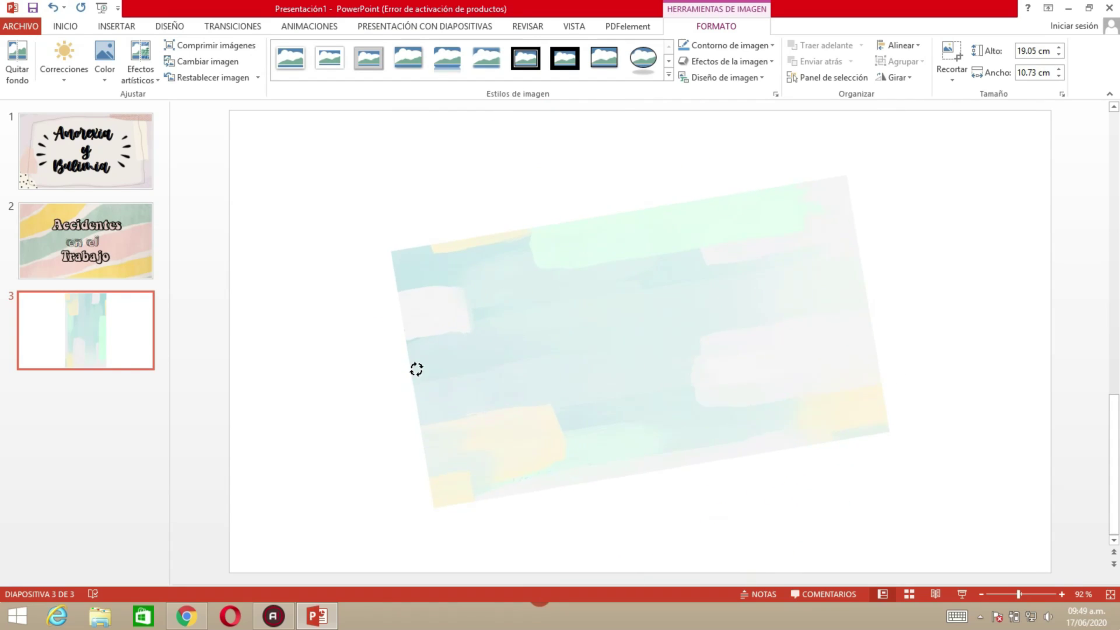
drag(641, 100, 432, 345)
drag(583, 312, 440, 222)
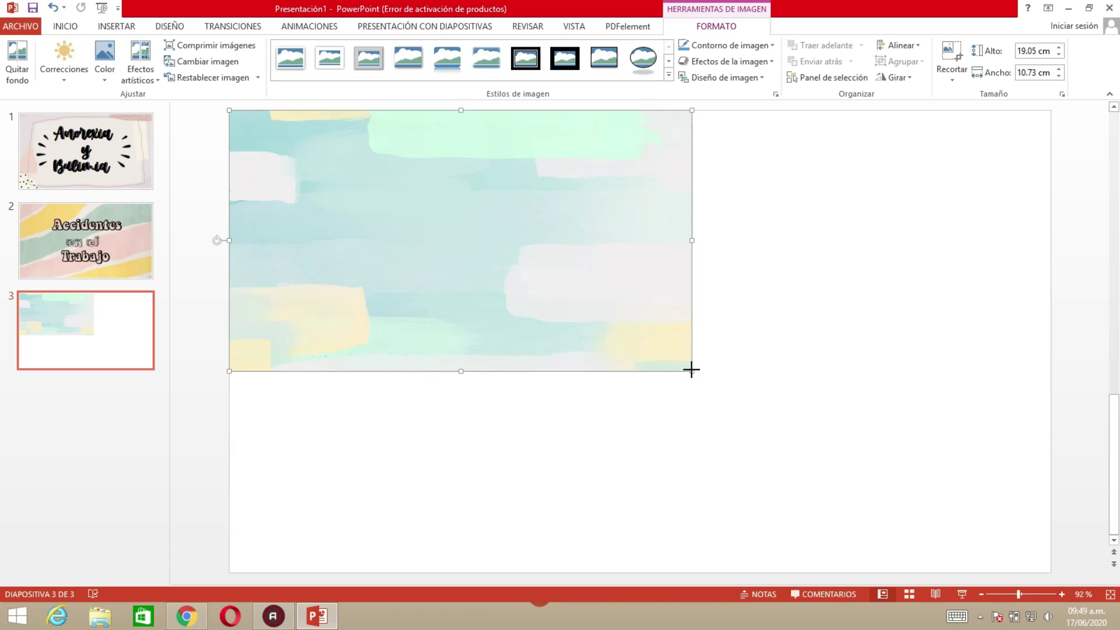
drag(691, 370, 1052, 491)
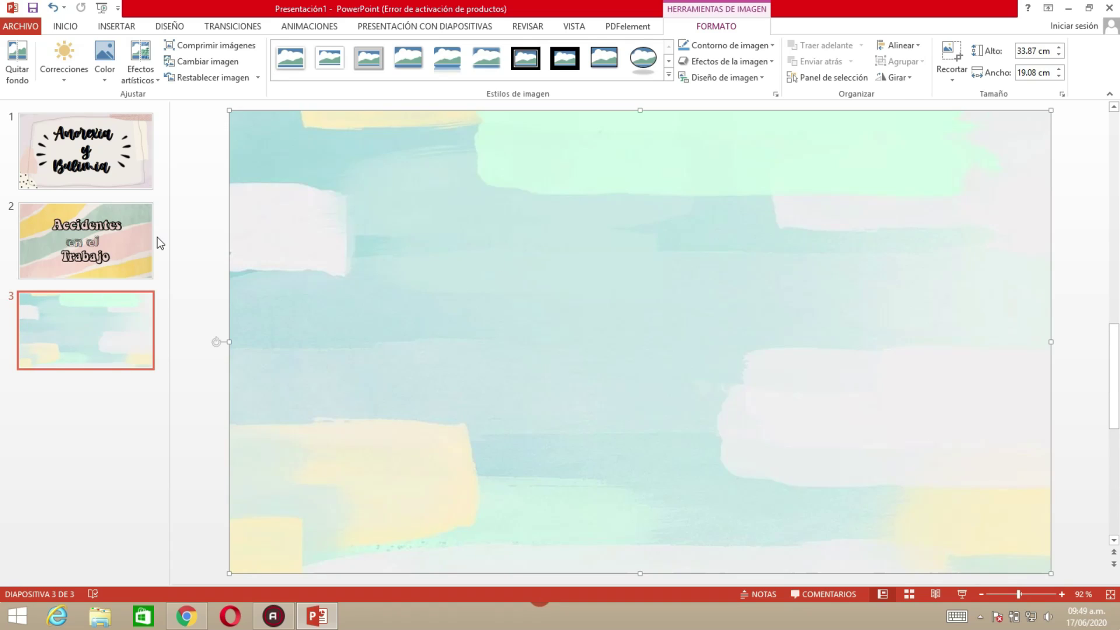
click(116, 26)
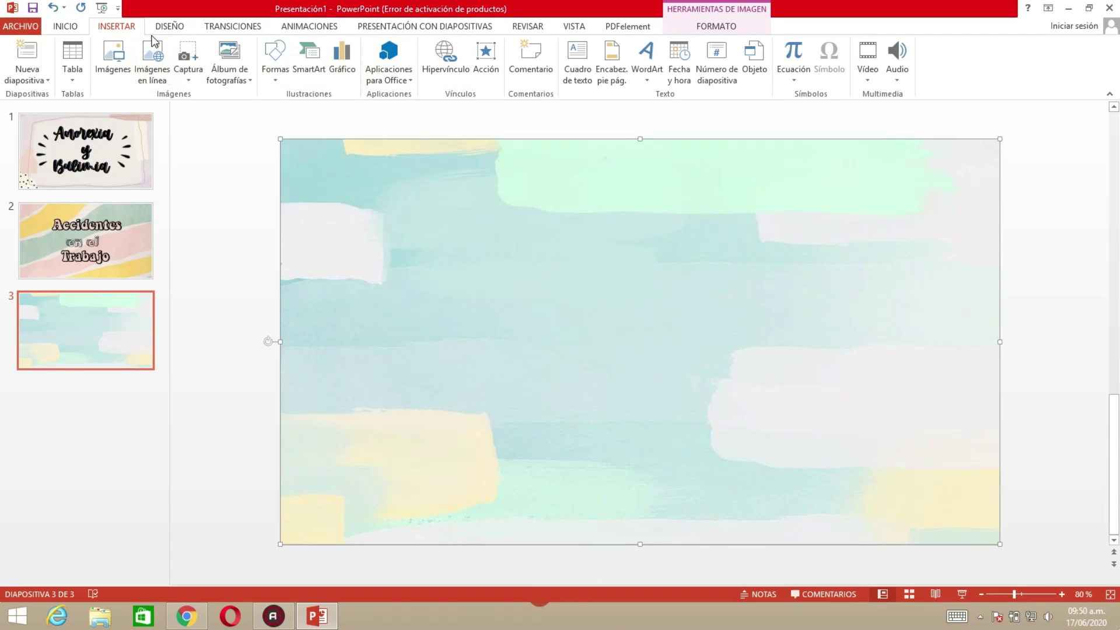
Insert the scribbled circle image and remove its background, keeping the whole circle stroke
click(101, 77)
scroll(332, 175, down, 3)
click(332, 169)
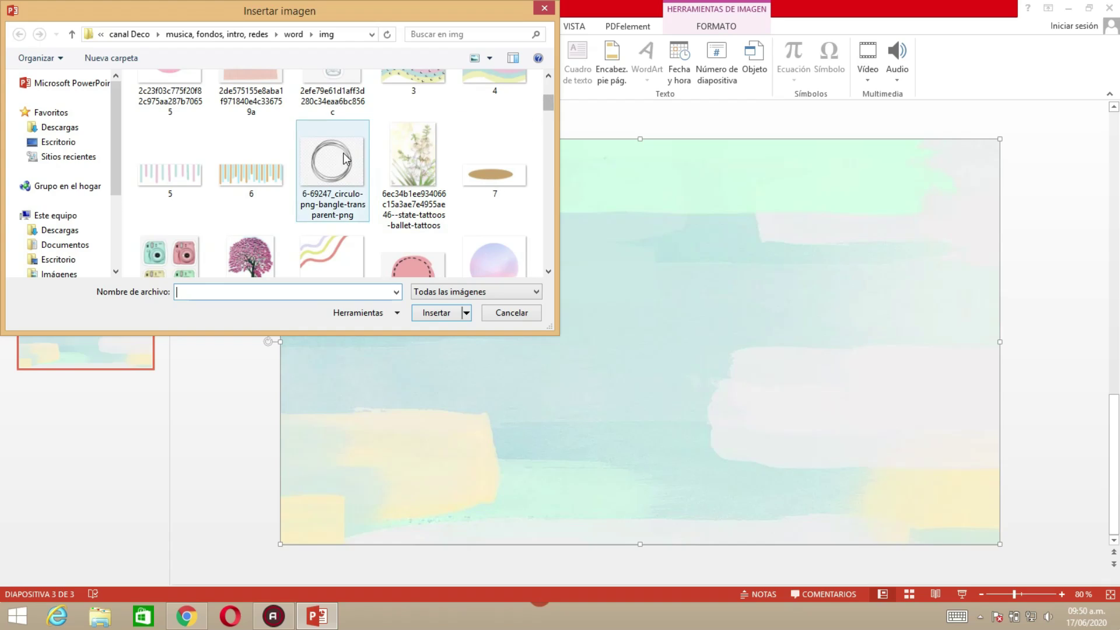
click(435, 313)
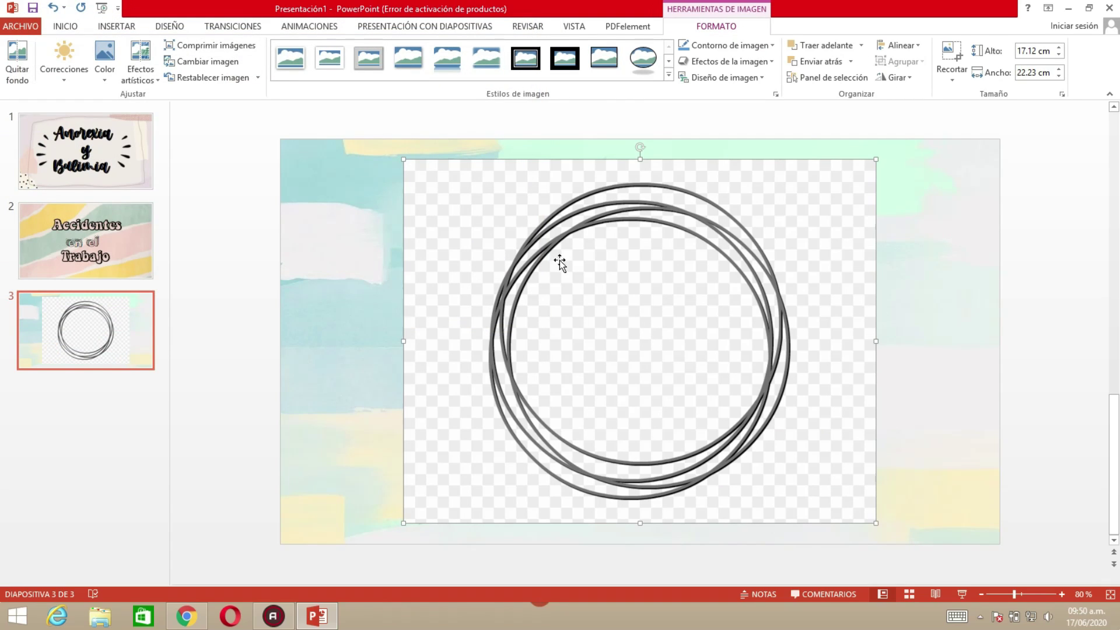
click(23, 70)
click(35, 64)
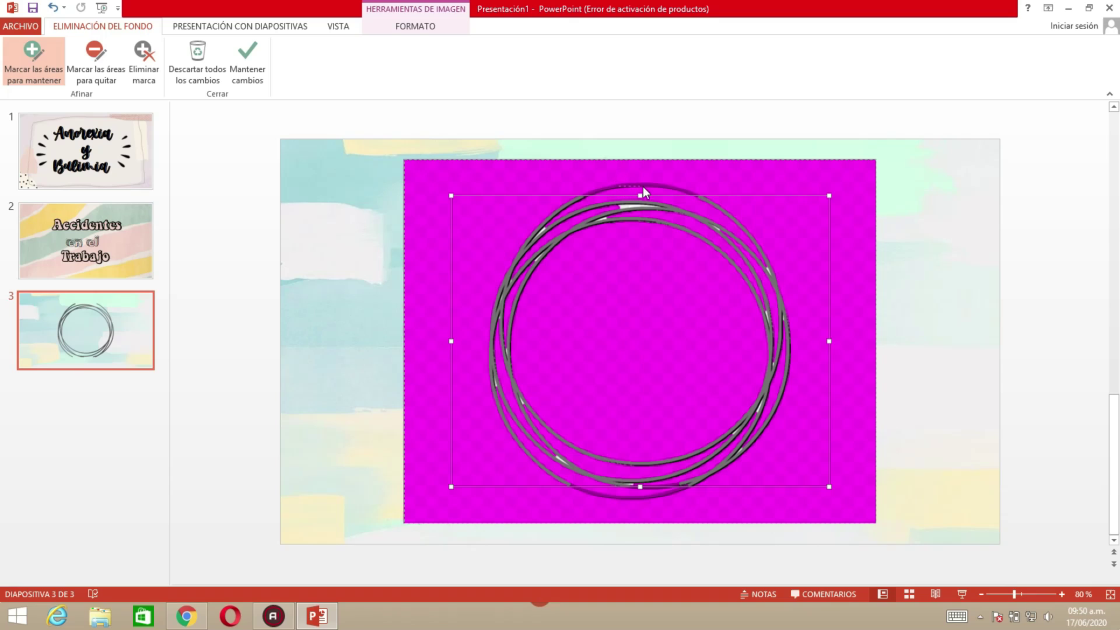
drag(649, 185, 650, 185)
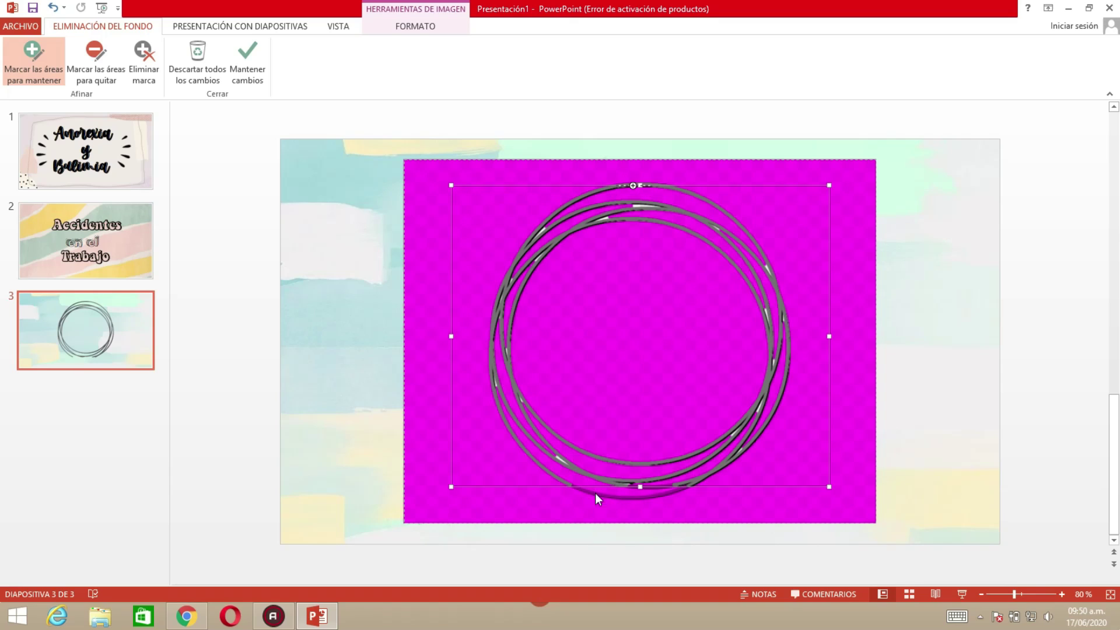
drag(642, 500, 642, 494)
click(95, 62)
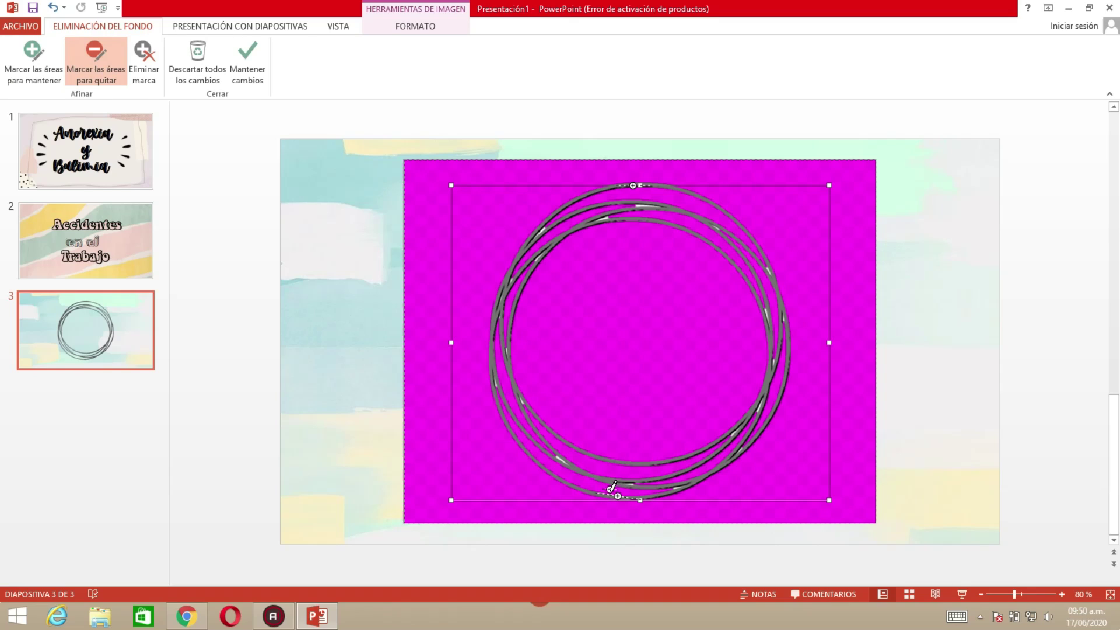
click(247, 61)
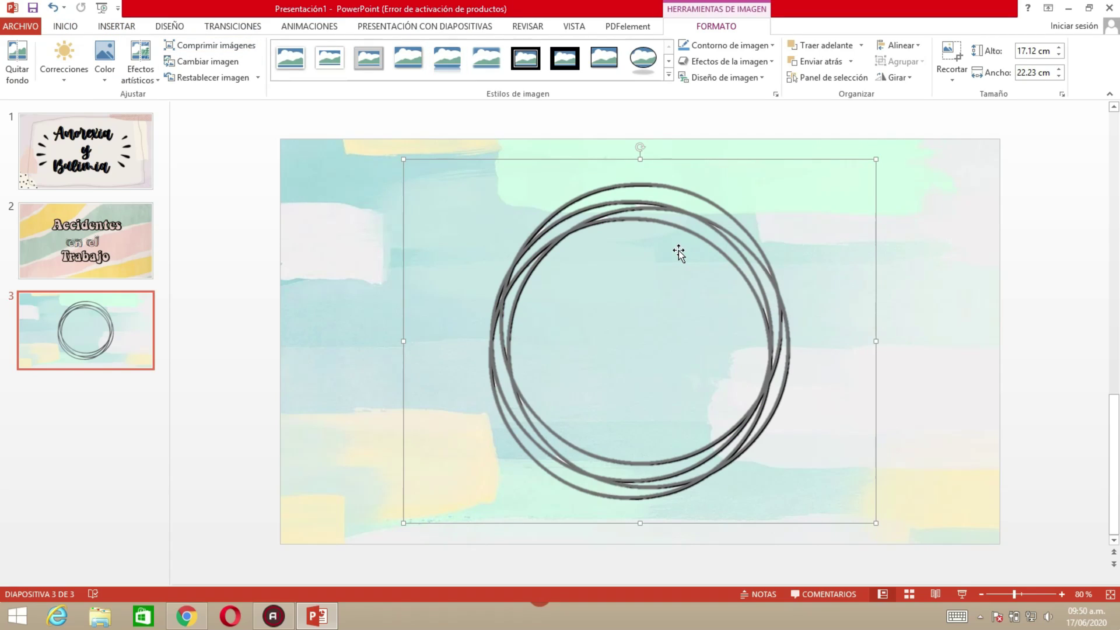
Recolour the circle to Black and white 75% and shrink it to 3.31 × 4.29 cm left of centre
click(105, 58)
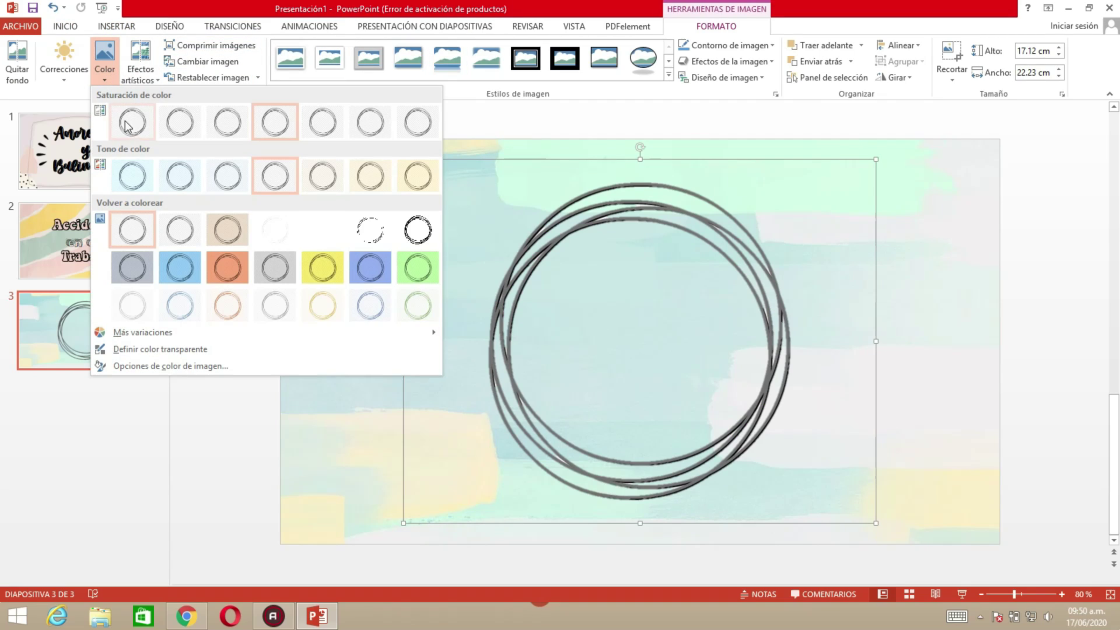
click(422, 240)
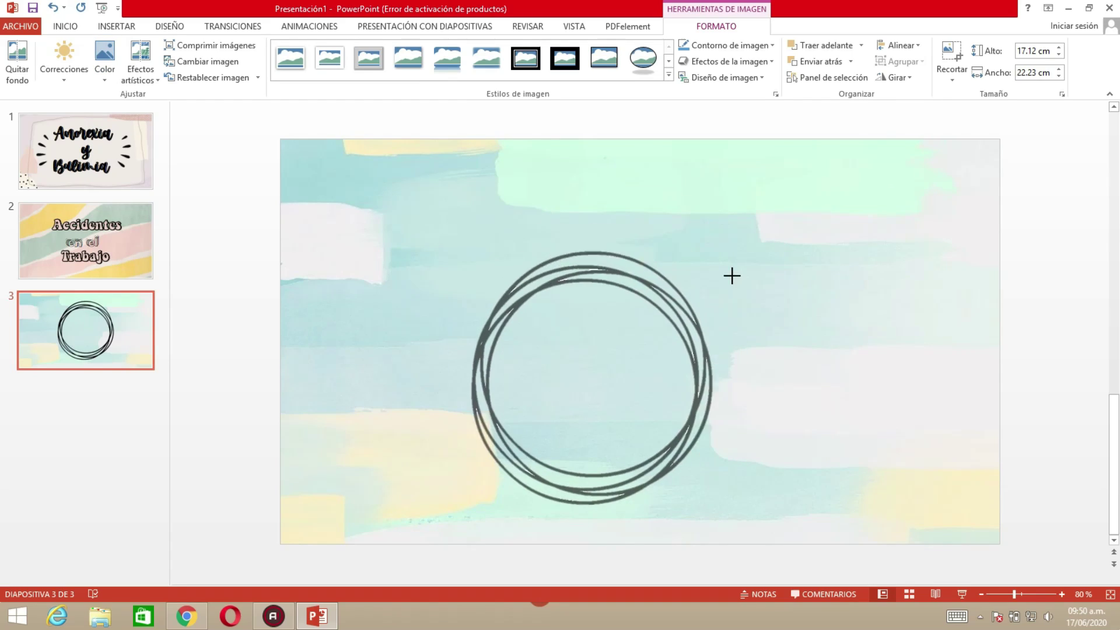
mouse_move(873, 163)
mouse_down()
mouse_move(530, 425)
mouse_move(481, 273)
mouse_move(493, 271)
mouse_up()
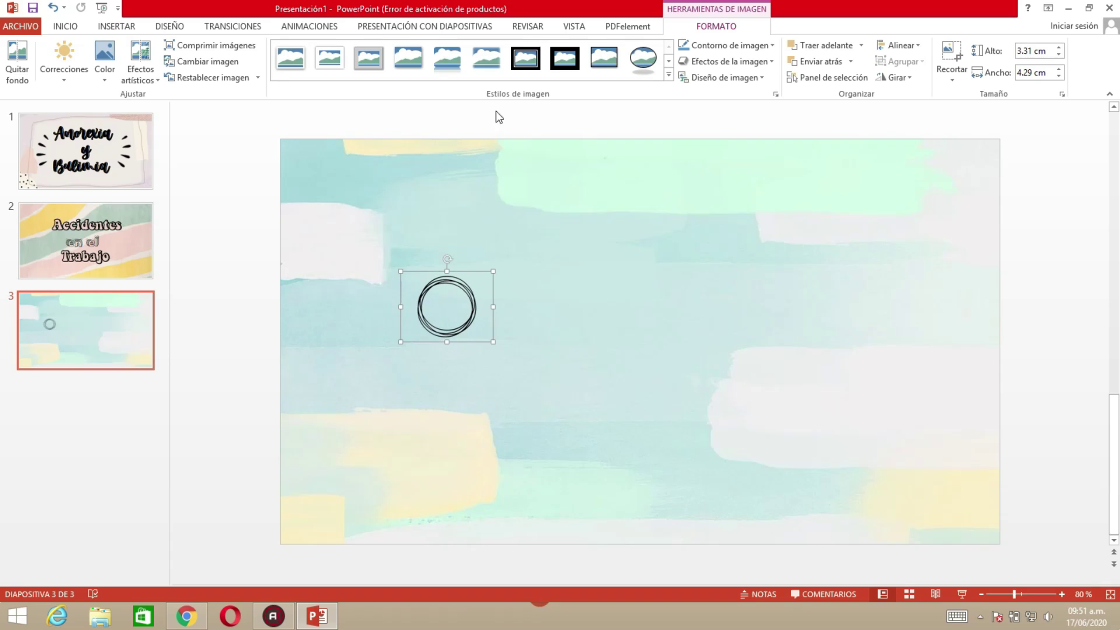
click(116, 26)
Insert the hojas-vintage-png-1 leaf image and size it into the slide's top-left corner
click(115, 53)
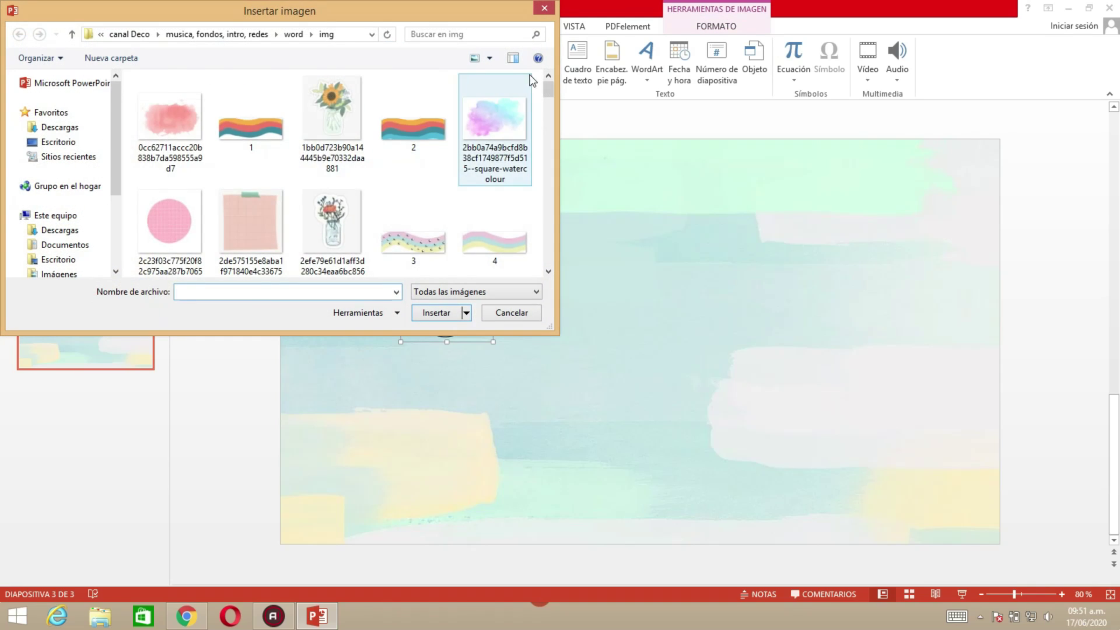
drag(548, 84, 548, 233)
click(260, 122)
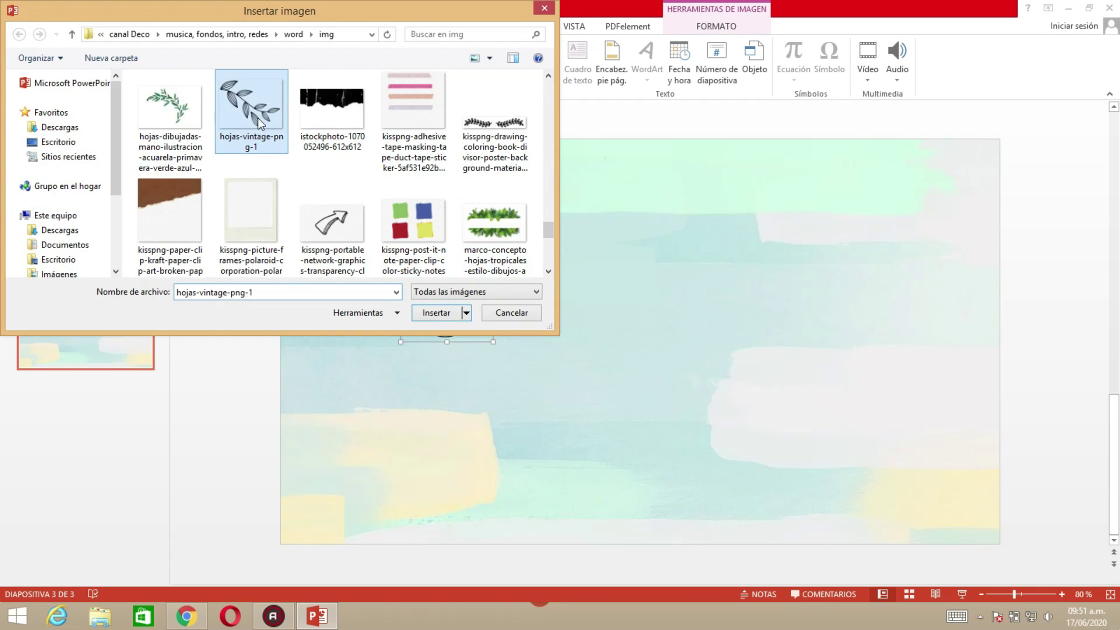
click(435, 313)
drag(641, 326, 369, 200)
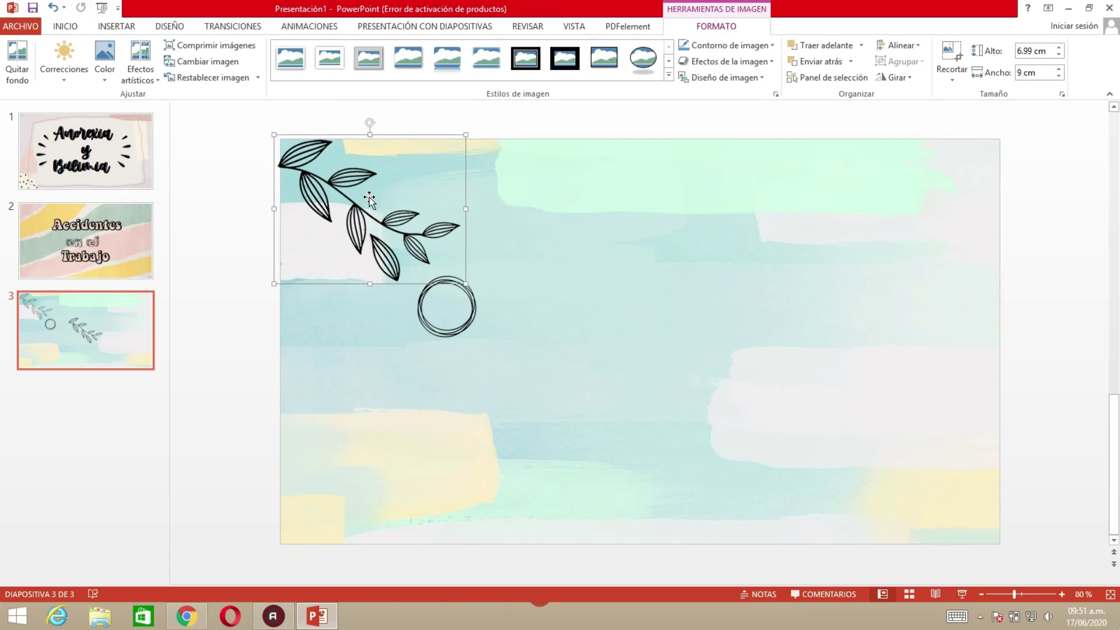
mouse_move(465, 281)
mouse_down()
mouse_move(357, 197)
mouse_move(403, 234)
mouse_up()
drag(366, 201, 801, 446)
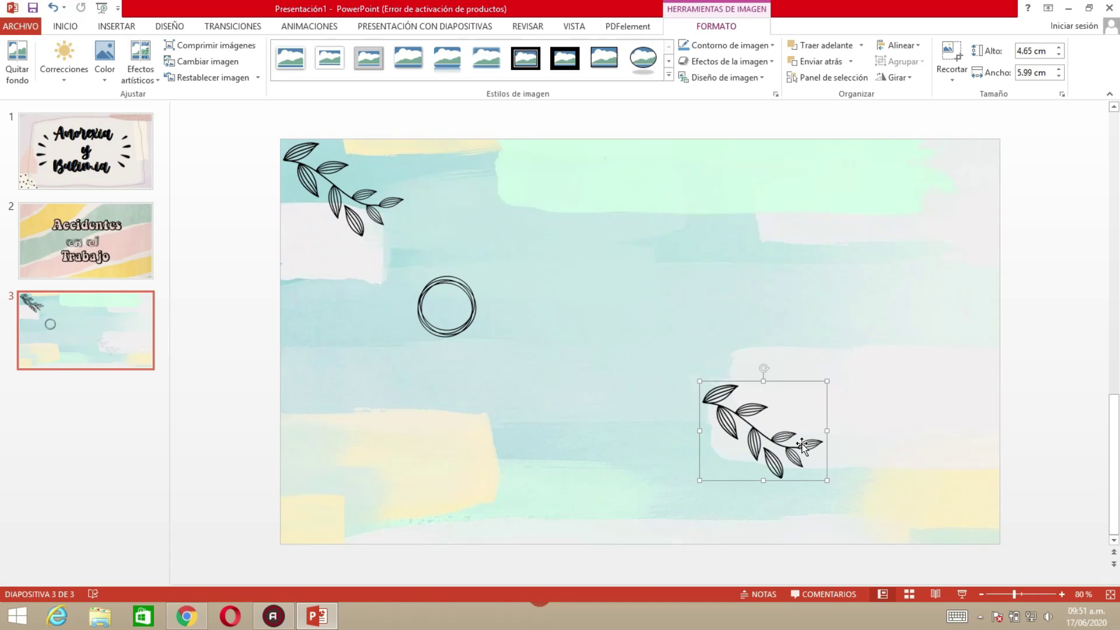
Place rotated leaf copies in the top-right, bottom-left and bottom-right corners, pointing inward
mouse_move(767, 371)
mouse_down()
mouse_move(817, 453)
mouse_move(956, 203)
mouse_move(945, 205)
mouse_up()
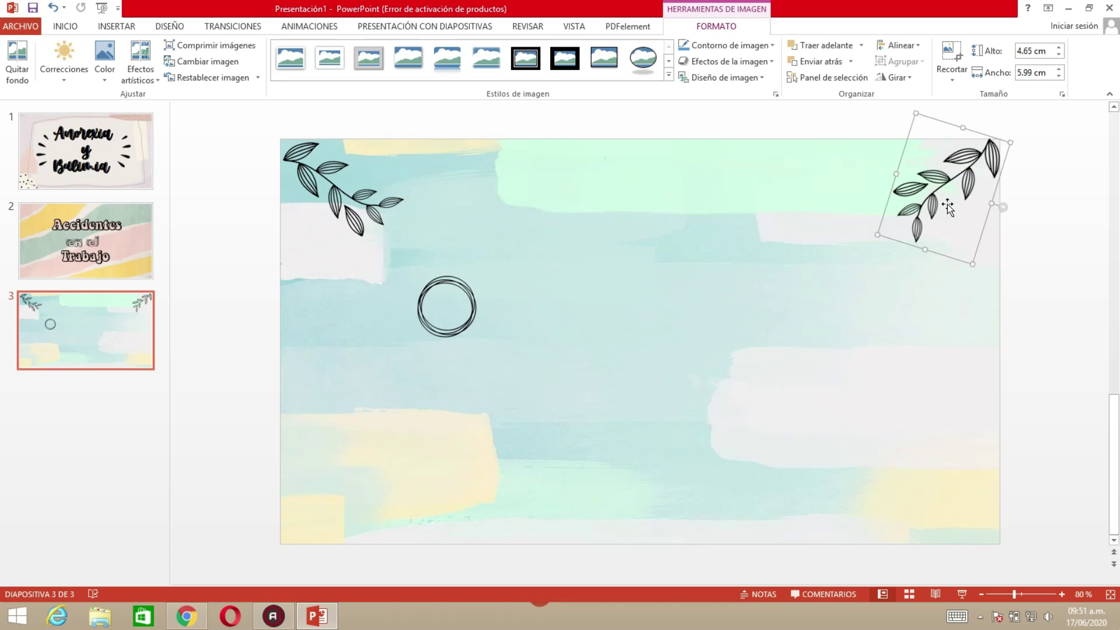
key(ctrl+v)
drag(407, 219, 539, 464)
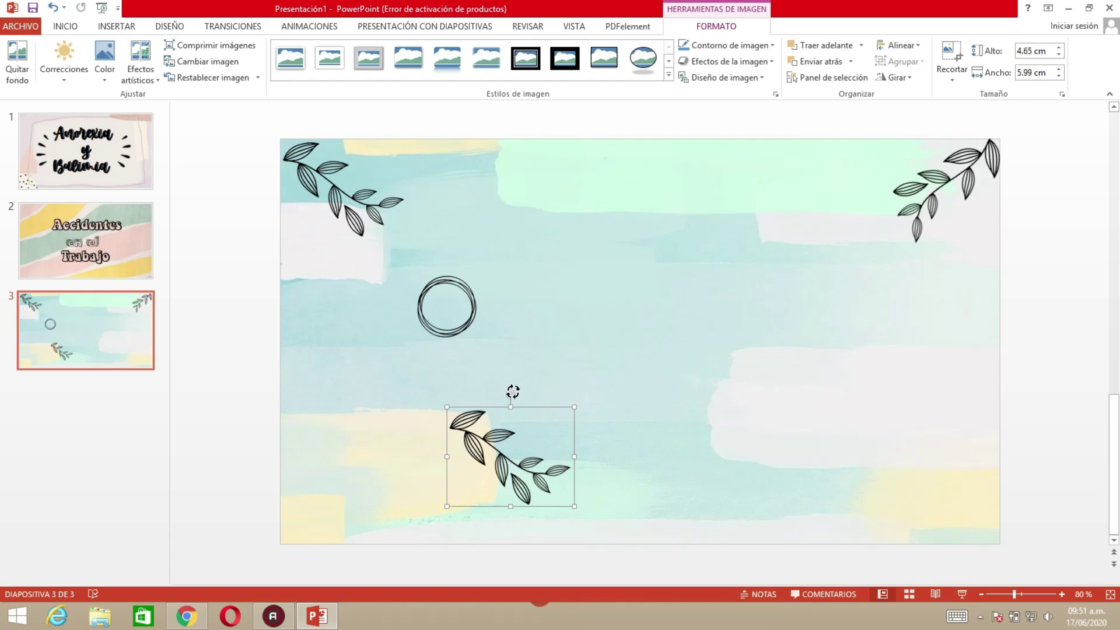
drag(513, 392, 323, 501)
key(ctrl+v)
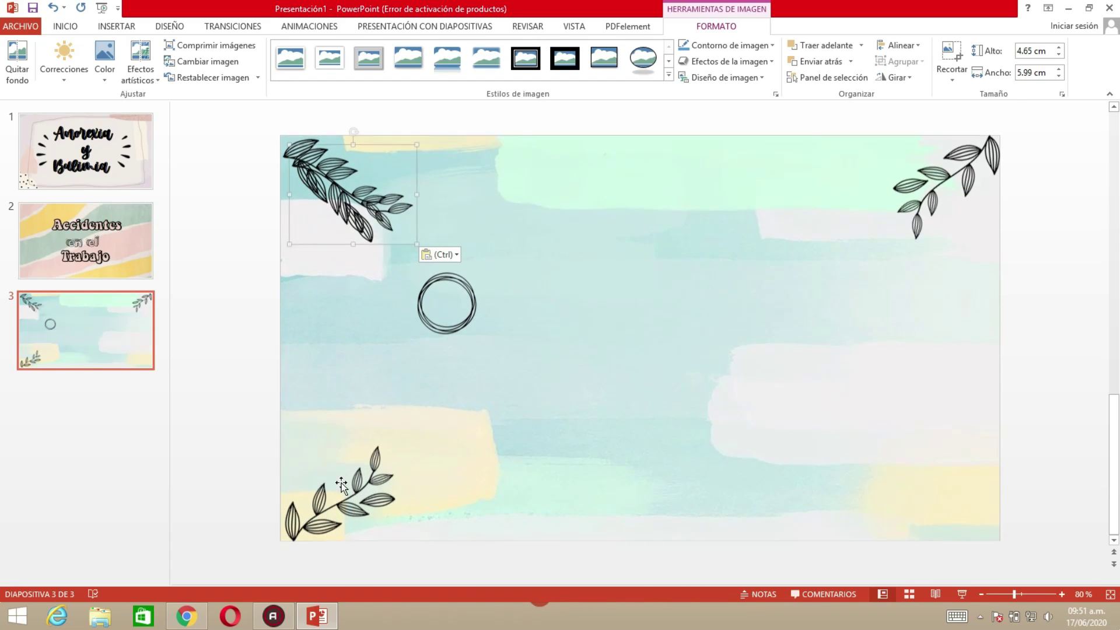
drag(344, 187, 872, 446)
drag(874, 385, 840, 508)
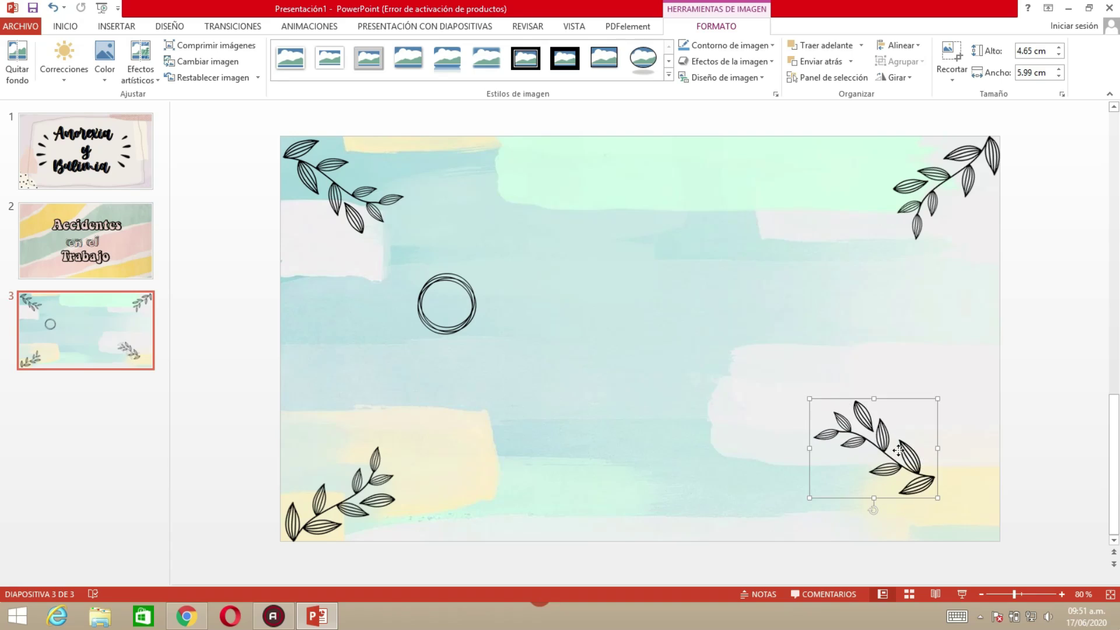
drag(895, 450, 958, 494)
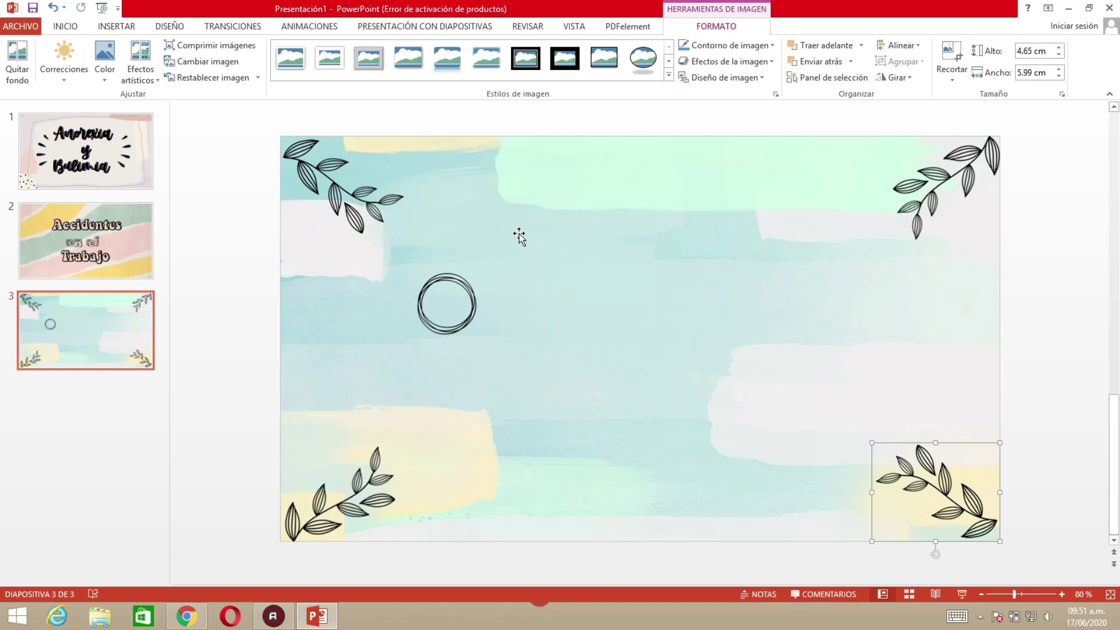
click(494, 295)
click(472, 301)
click(116, 26)
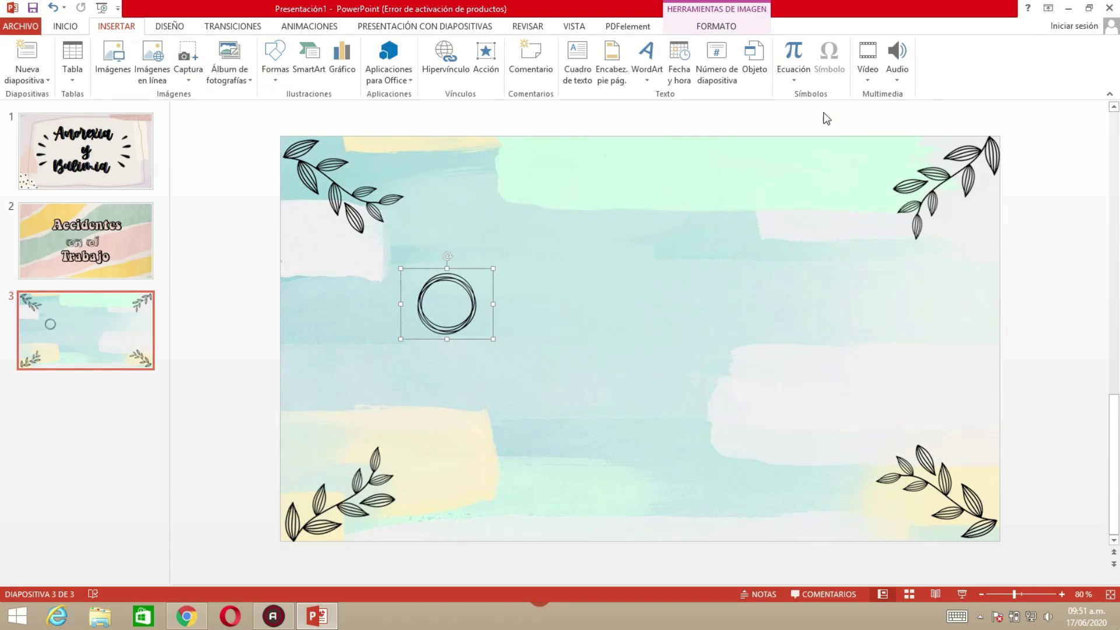
Add an 'Aplicaciones' text box in Cute Notes at 72 pt, on one line in the upper centre
click(577, 61)
click(593, 315)
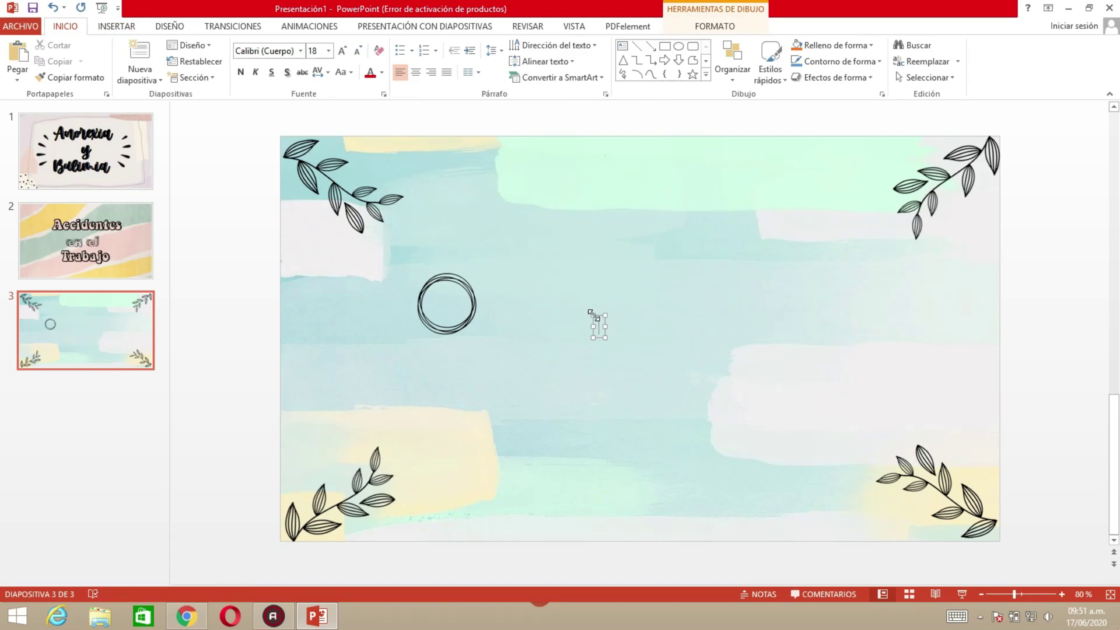
text(MAplicaciones)
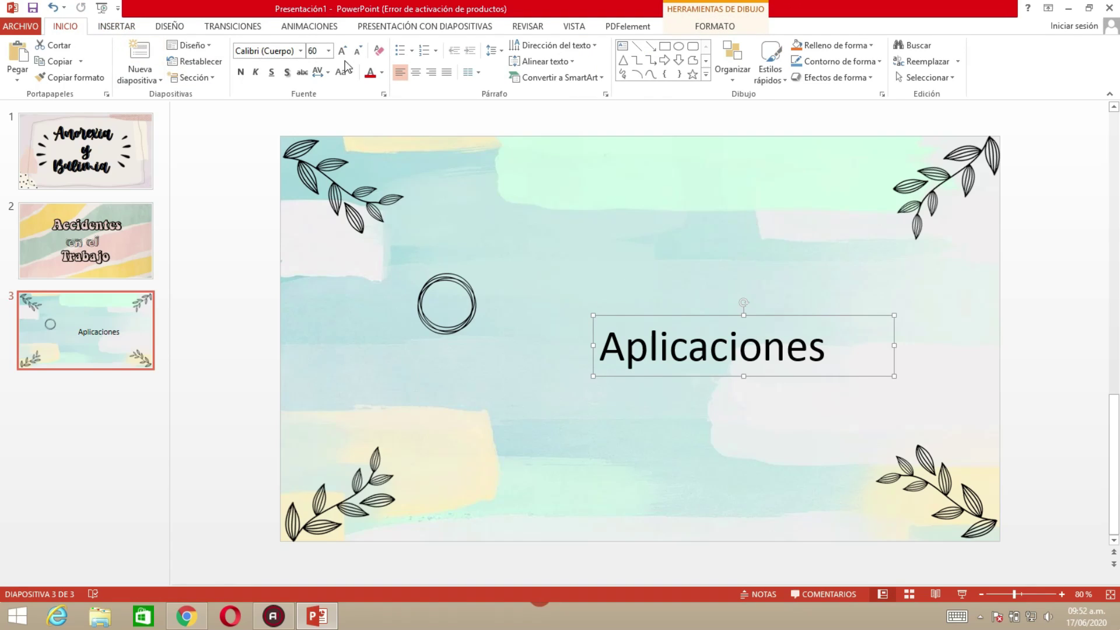
click(300, 50)
scroll(313, 187, down, 10)
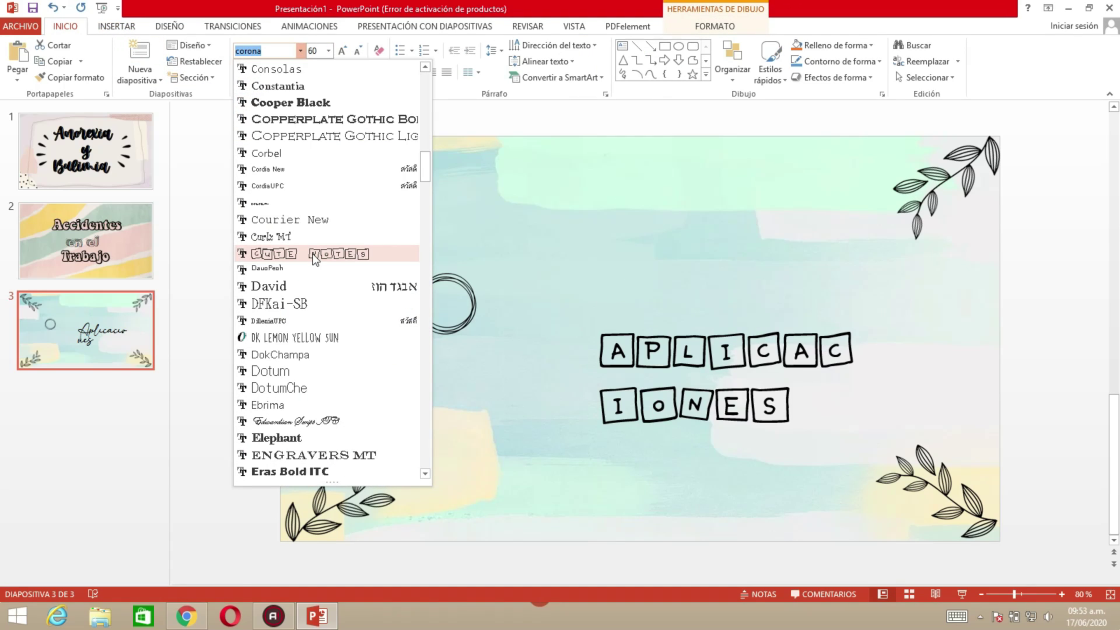
click(313, 255)
drag(894, 378, 1066, 363)
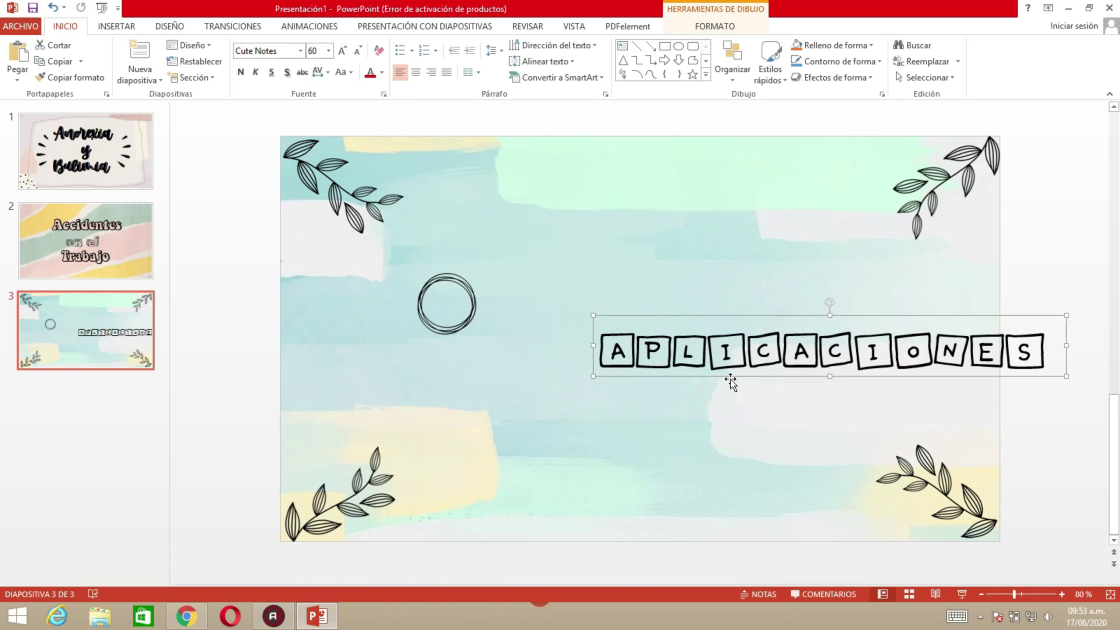
drag(730, 379, 546, 281)
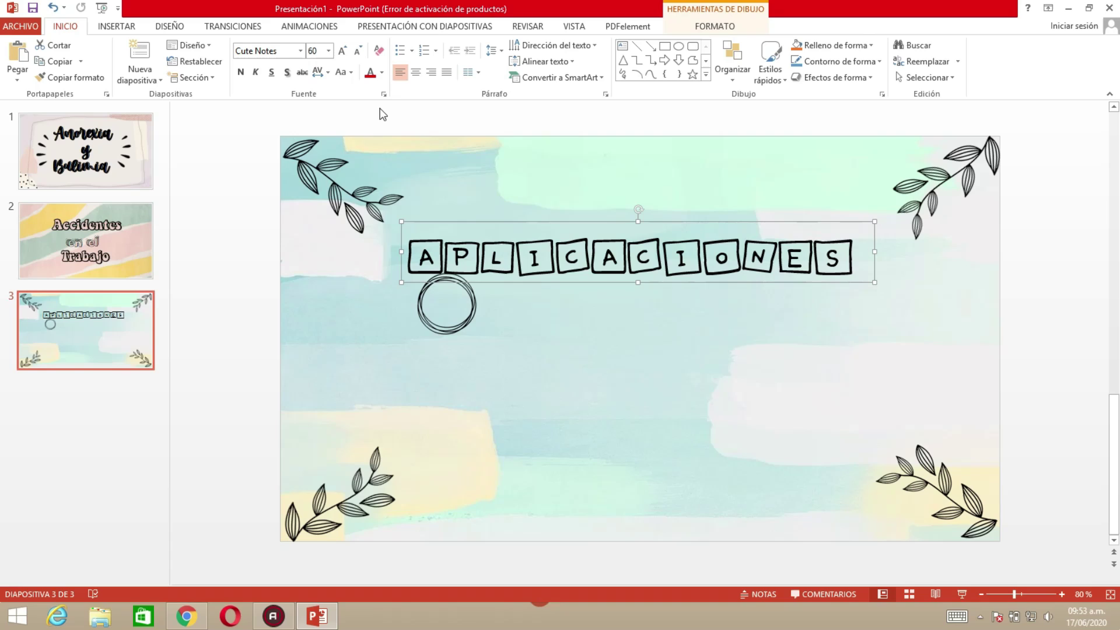
click(344, 53)
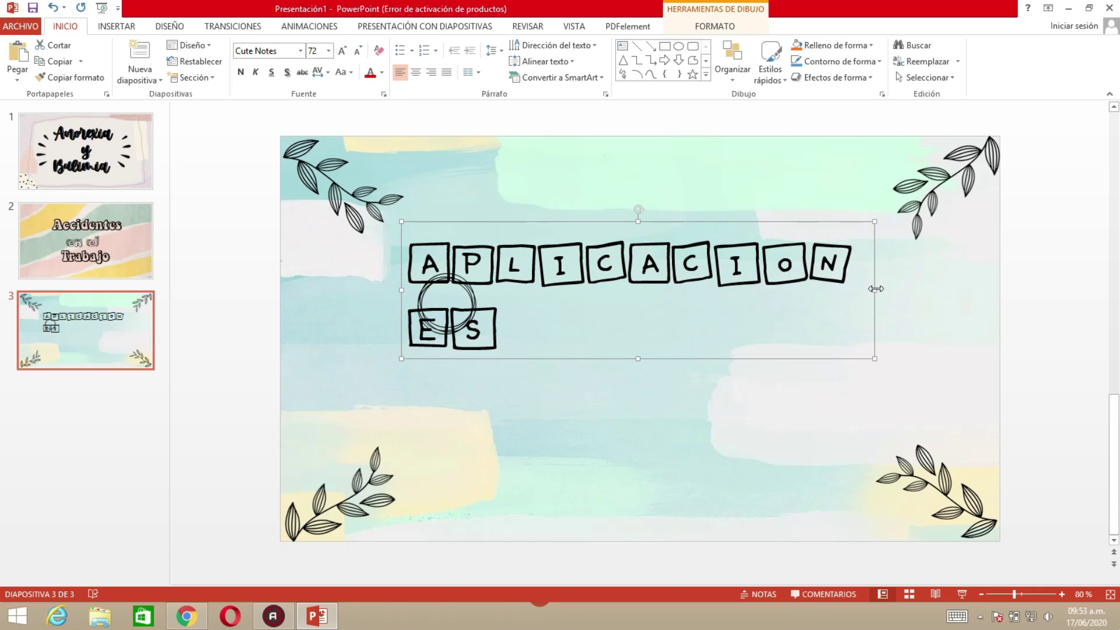
drag(874, 289, 962, 290)
Paste copies of the scribbled circle and line all seven up in a row under the title
drag(632, 296, 598, 305)
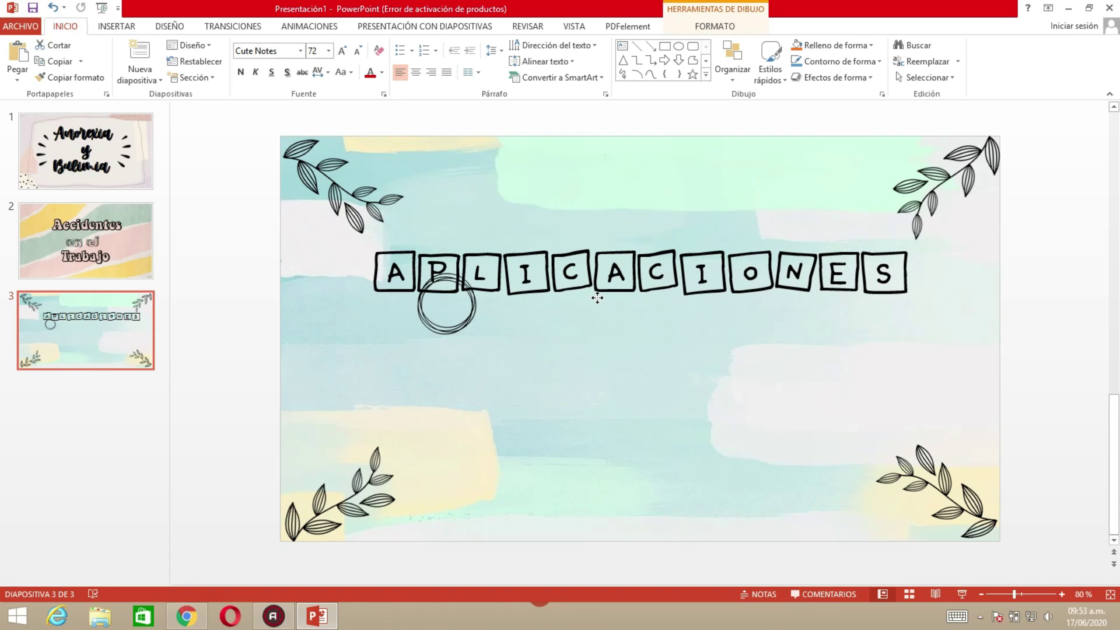
mouse_move(450, 310)
mouse_down()
mouse_move(470, 341)
mouse_move(450, 343)
mouse_up()
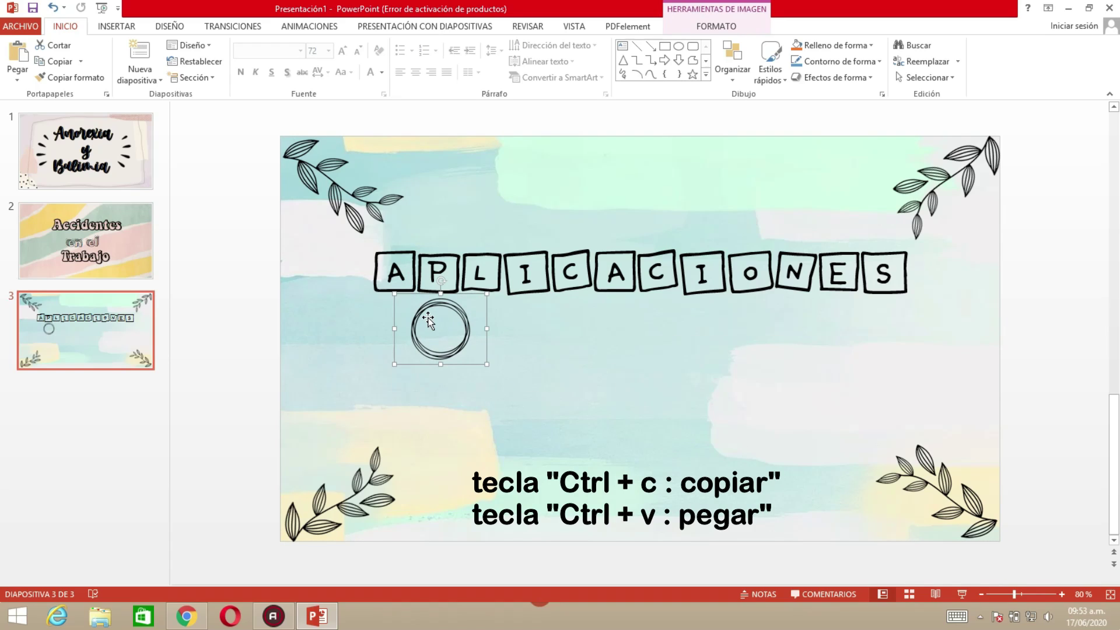
key(ctrl+v)
key(ctrl+v)
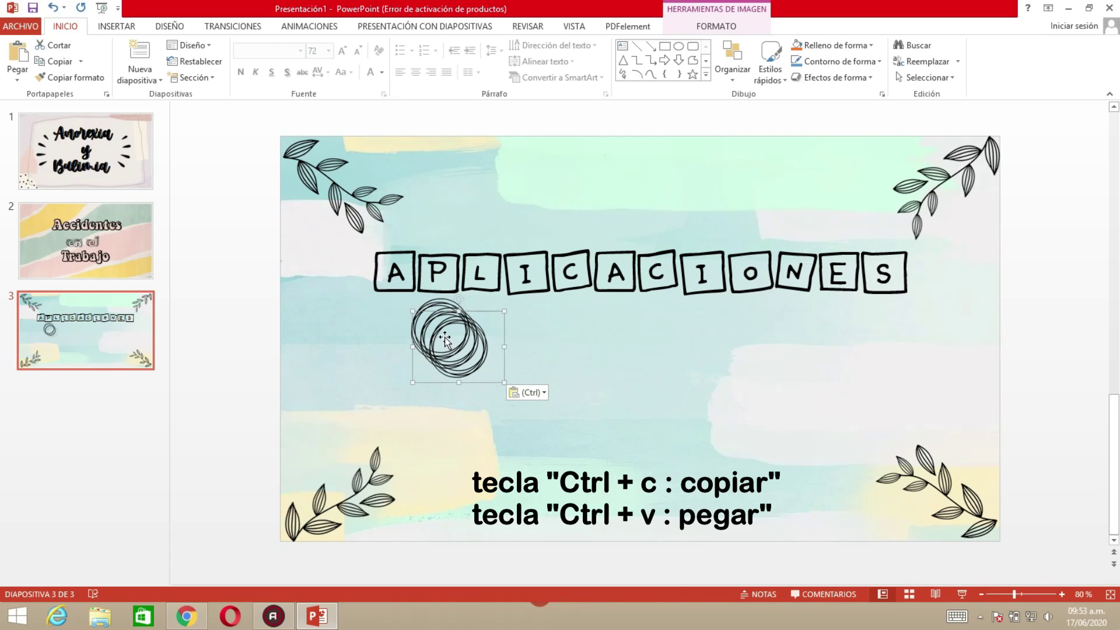
key(ctrl+v)
key(ctrl+v)
key(ctrl+v)
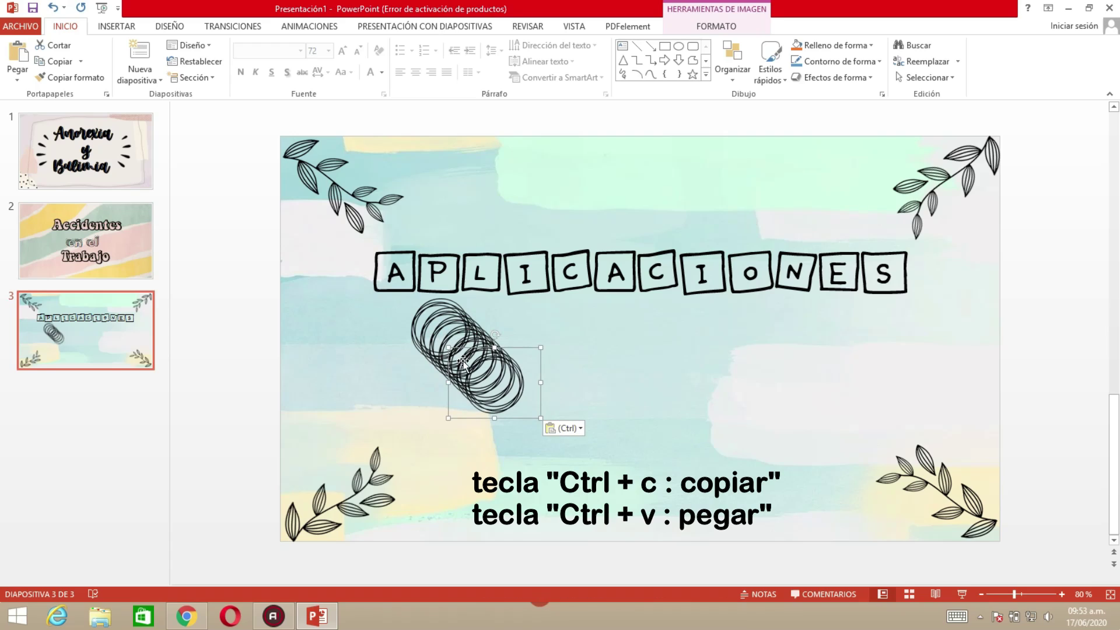
drag(484, 378, 881, 343)
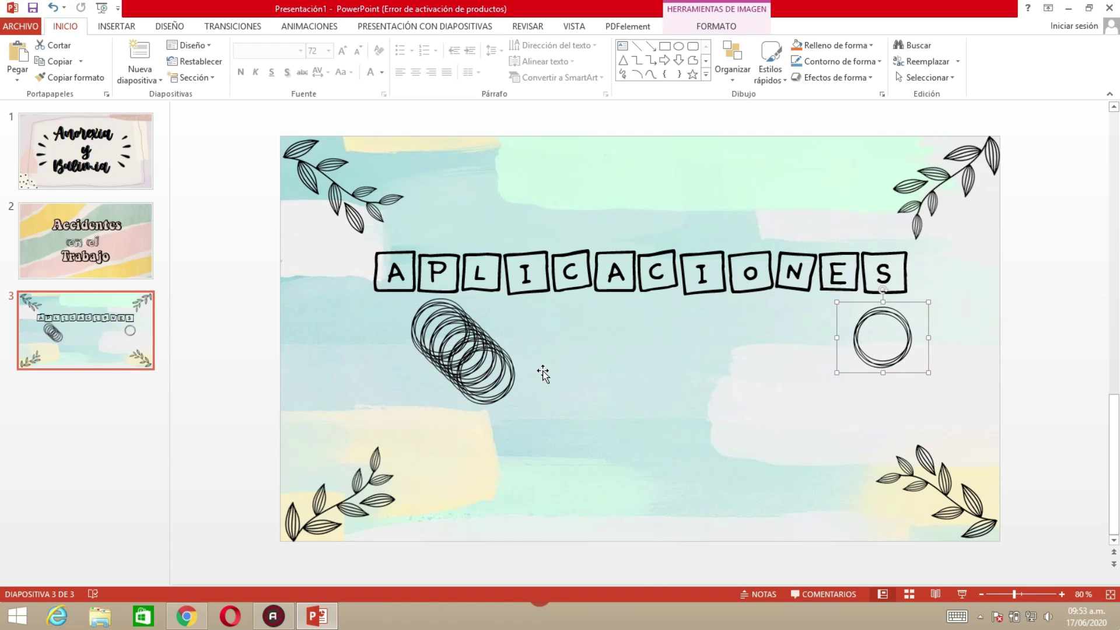
drag(495, 385, 819, 349)
drag(492, 363, 735, 336)
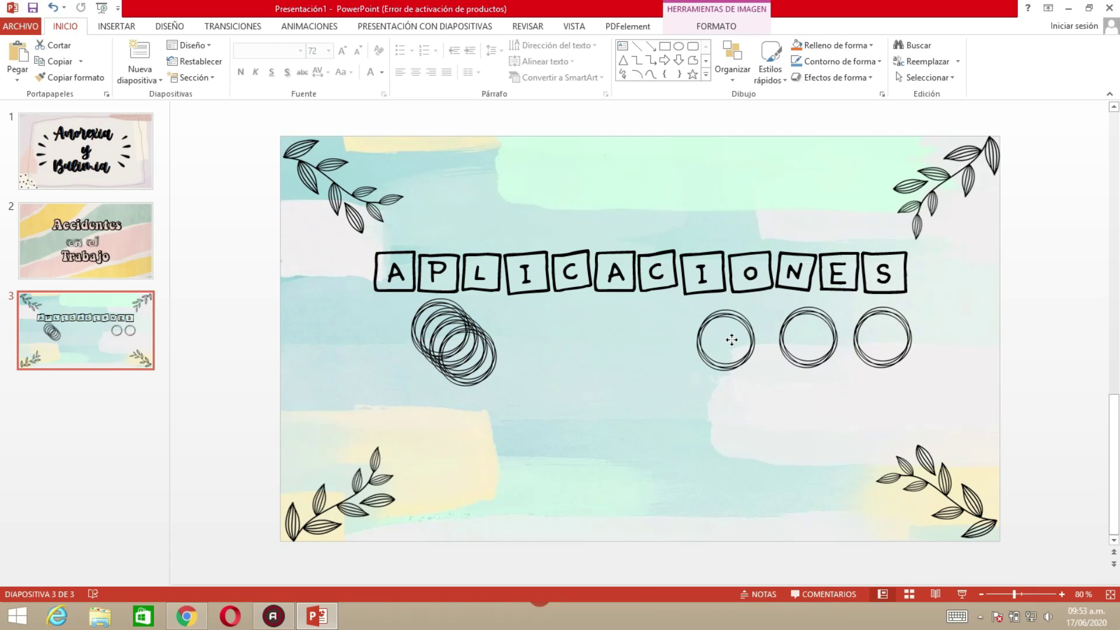
drag(467, 364, 656, 346)
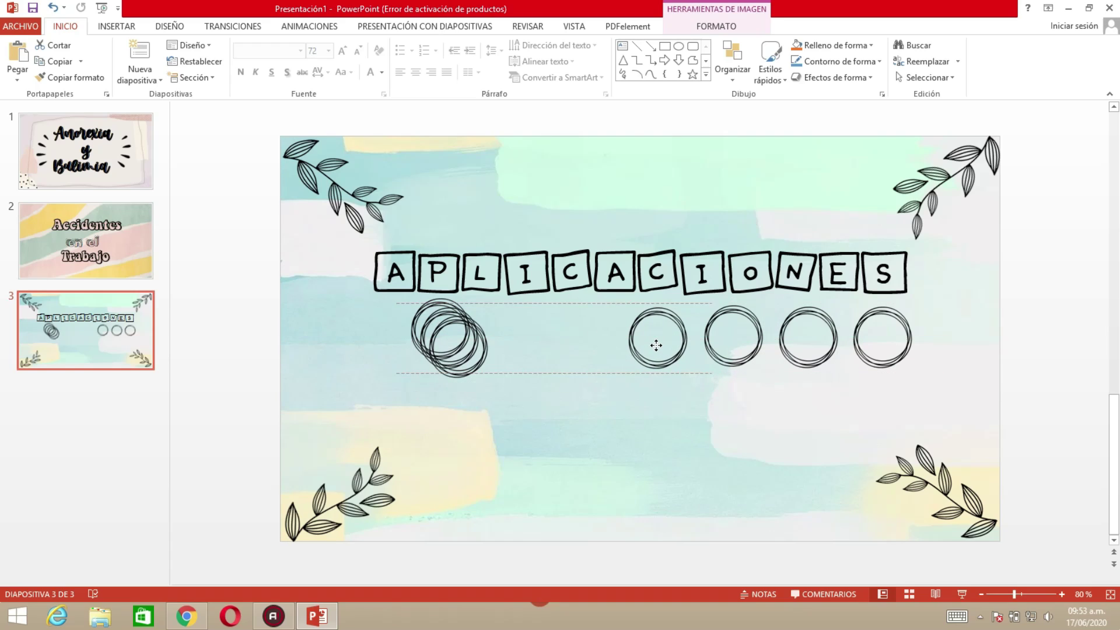
drag(471, 350, 595, 350)
drag(458, 353, 507, 359)
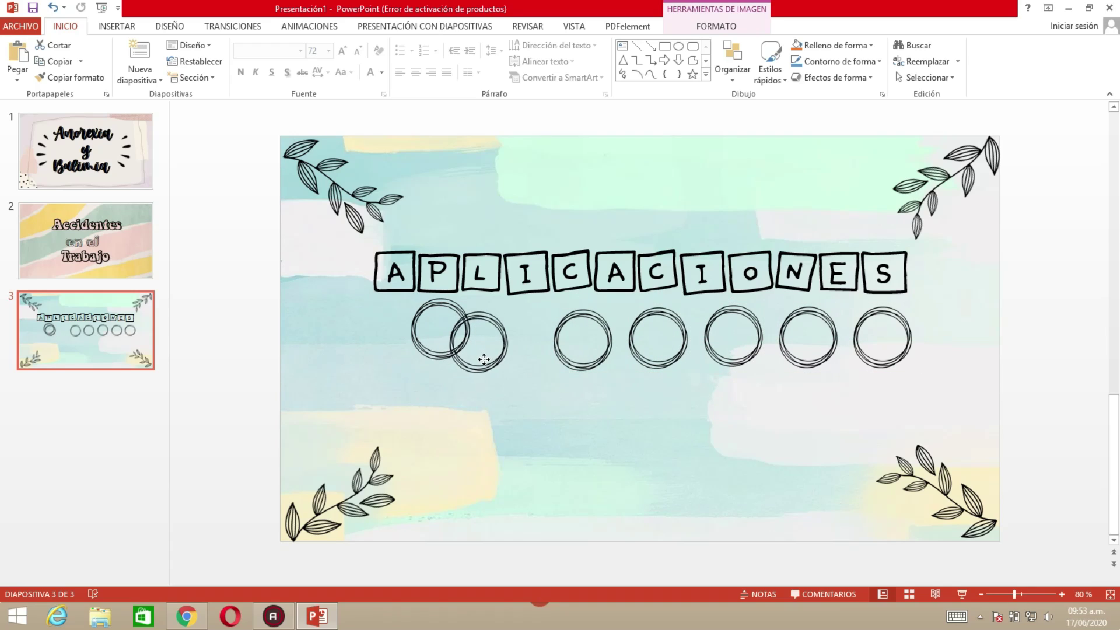
drag(432, 343, 417, 348)
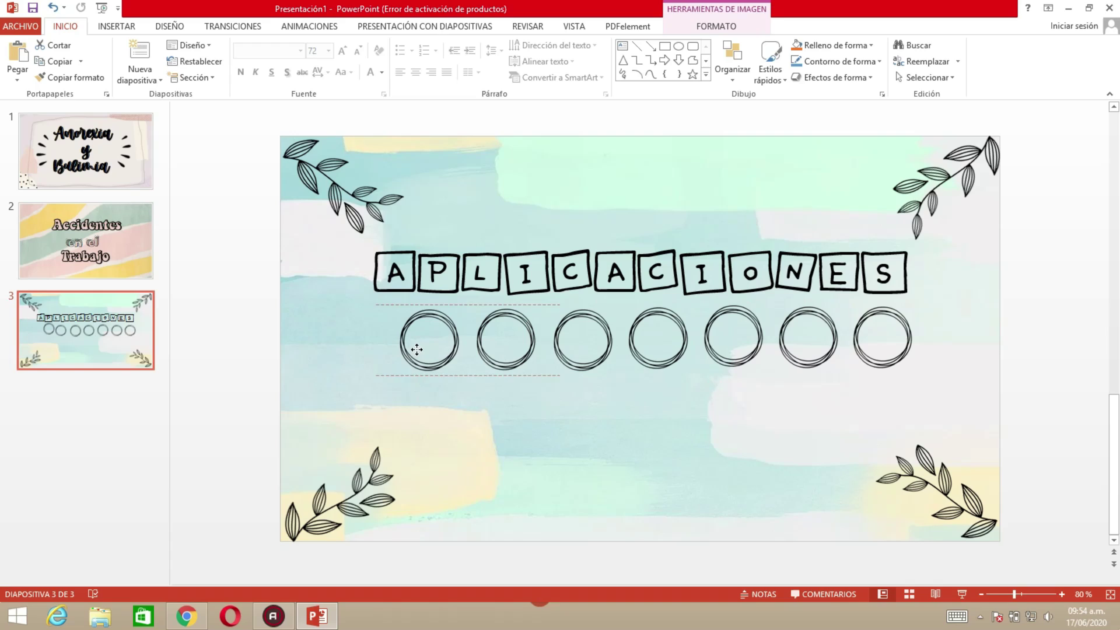
click(834, 394)
Add a letter 'M' text box in Keep on Truckin at 44 pt, centred in the first circle
click(116, 26)
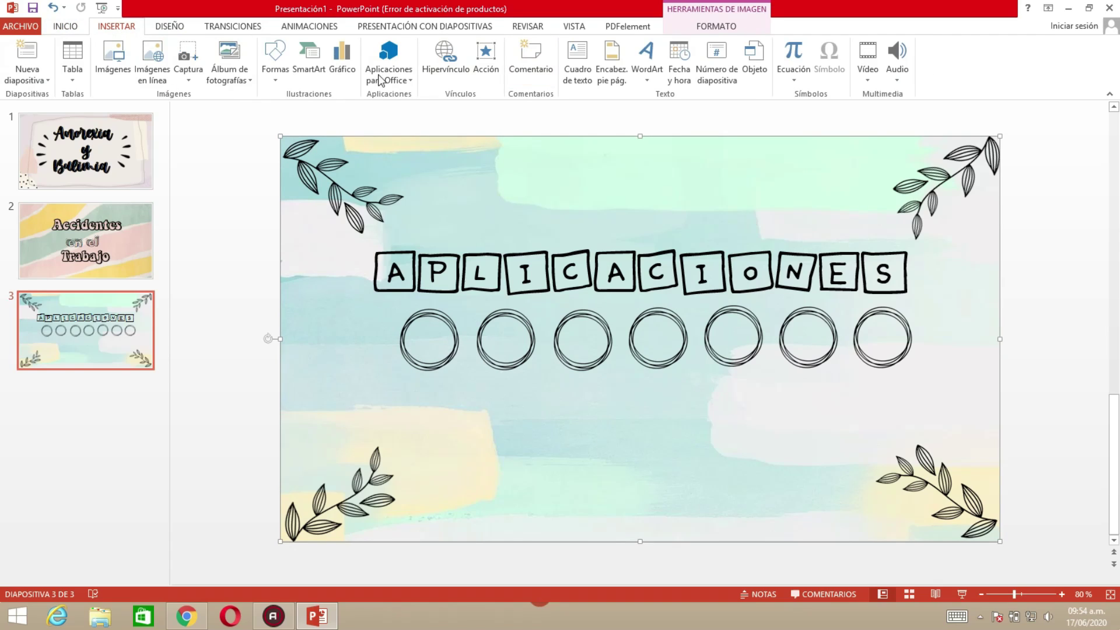
click(577, 64)
drag(429, 322, 439, 344)
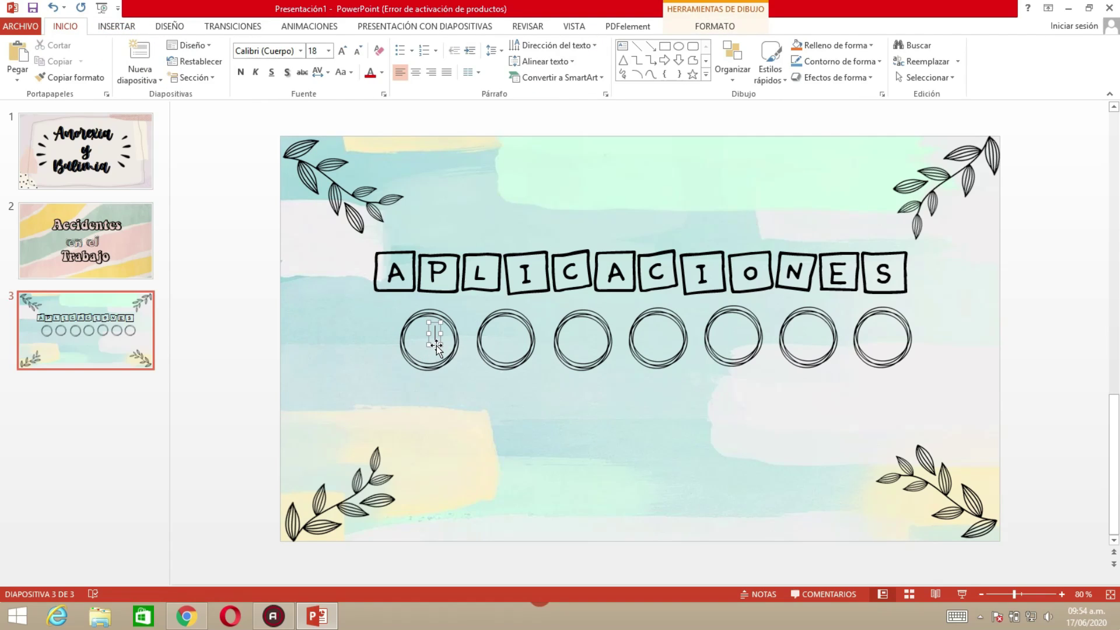
text(M)
drag(433, 348, 465, 357)
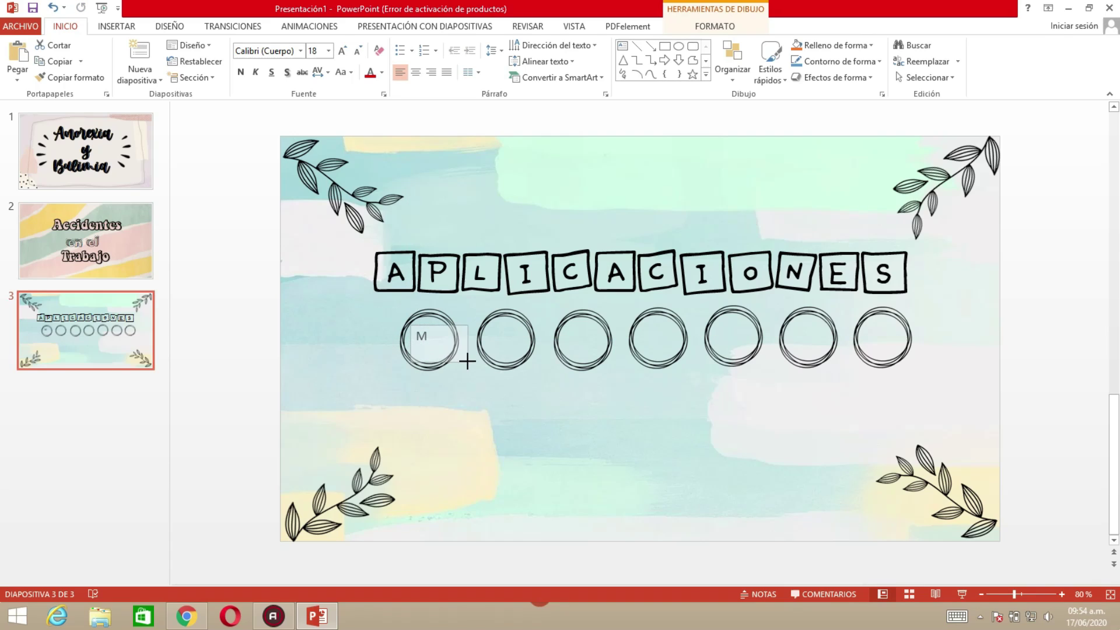
click(341, 52)
click(341, 51)
click(300, 51)
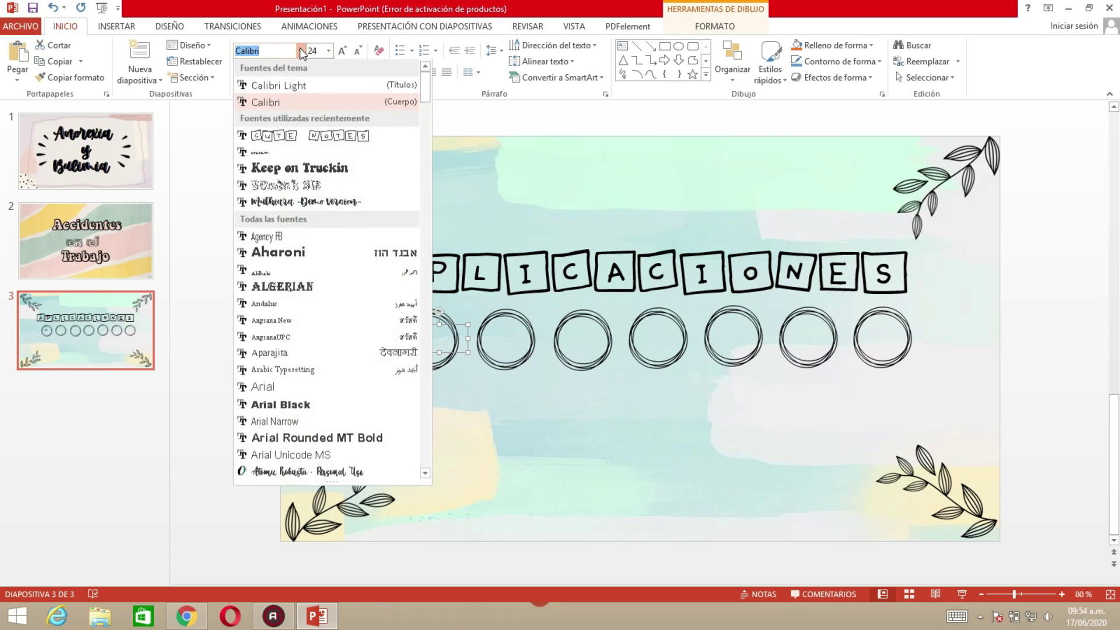
click(298, 168)
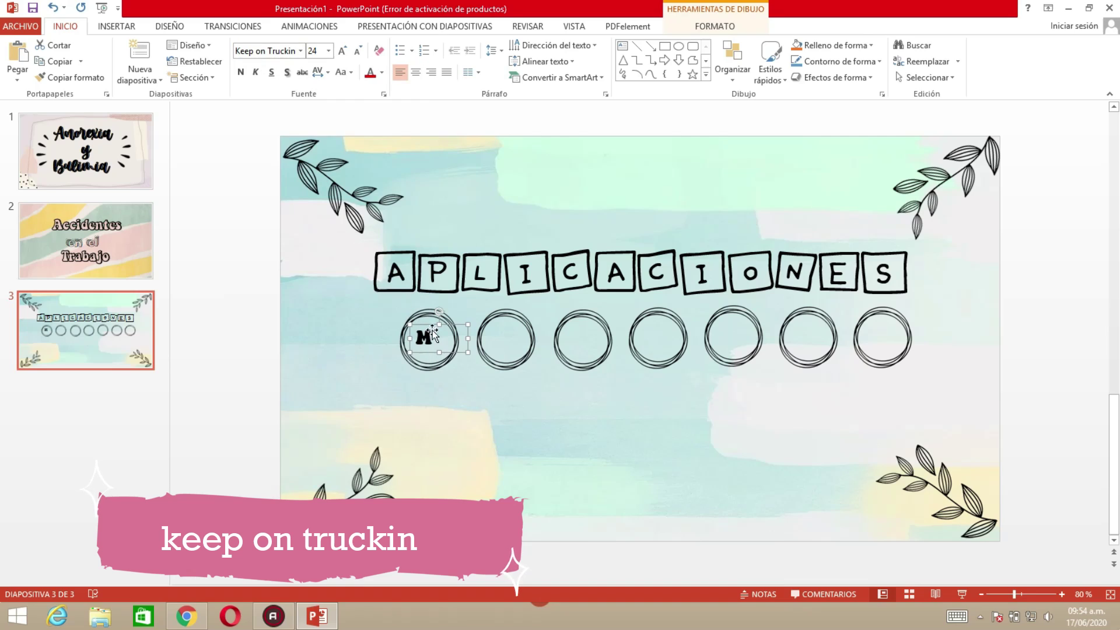
click(343, 53)
click(343, 52)
click(342, 52)
click(342, 53)
click(342, 53)
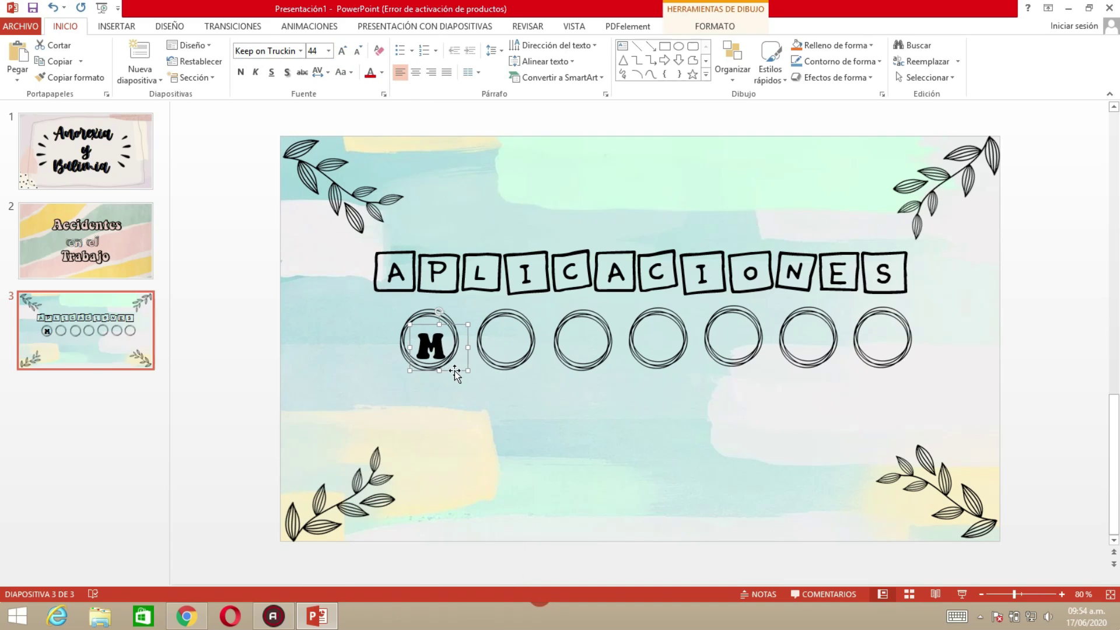
drag(455, 372, 447, 344)
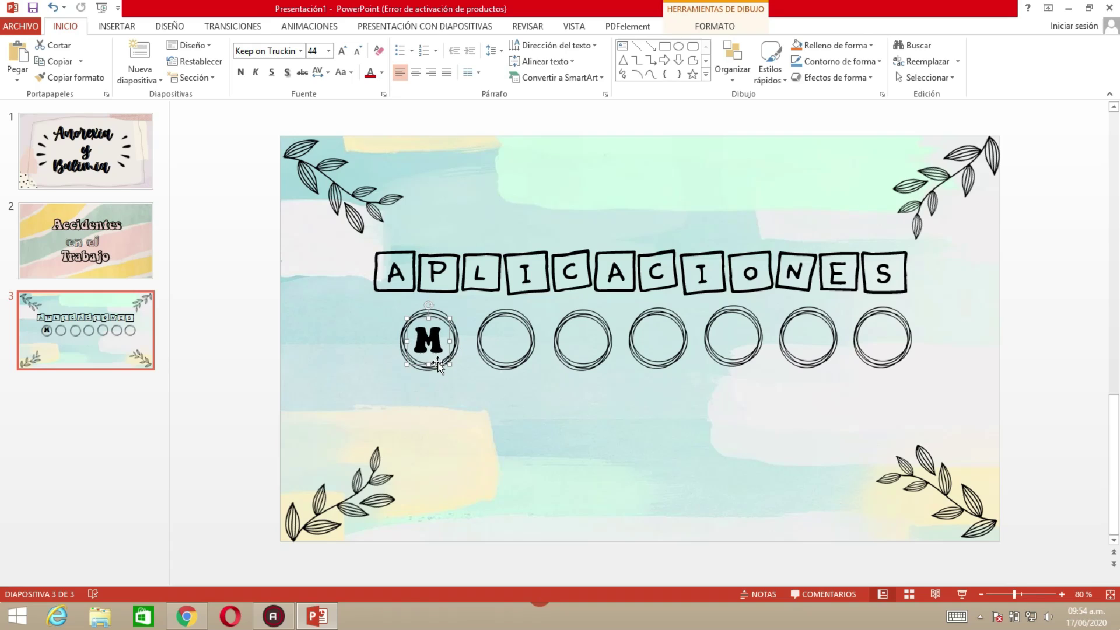
Paste copies of the M text box into each of the remaining six circles
key(ctrl+v)
key(ctrl+v)
key(ctrl+v)
key(ctrl+v)
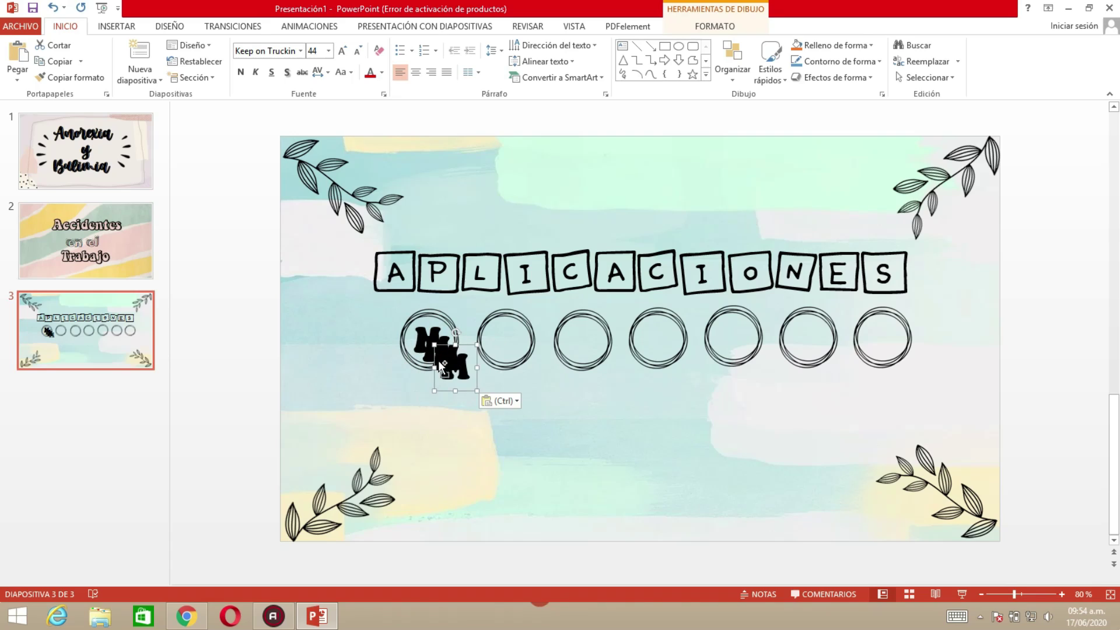
key(ctrl+v)
key(ctrl+v)
key(ctrl+v)
key(ctrl+v)
mouse_move(479, 390)
mouse_down()
mouse_move(563, 396)
mouse_move(926, 351)
mouse_up()
drag(487, 411, 819, 365)
click(472, 400)
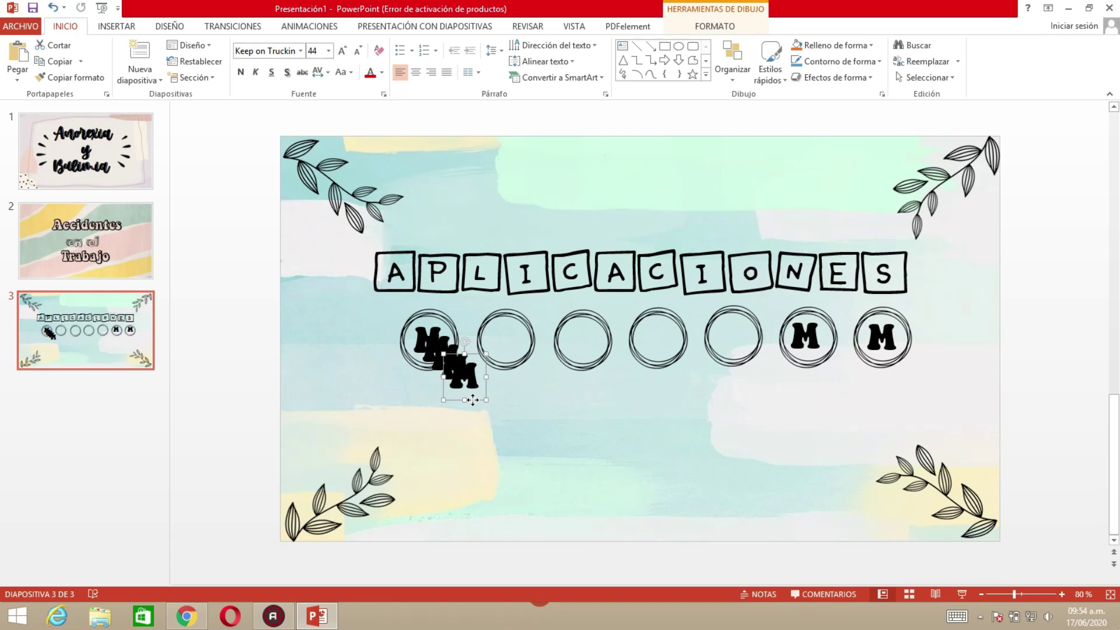
drag(472, 399, 741, 365)
mouse_move(452, 376)
mouse_down()
mouse_move(667, 359)
mouse_move(590, 361)
mouse_up()
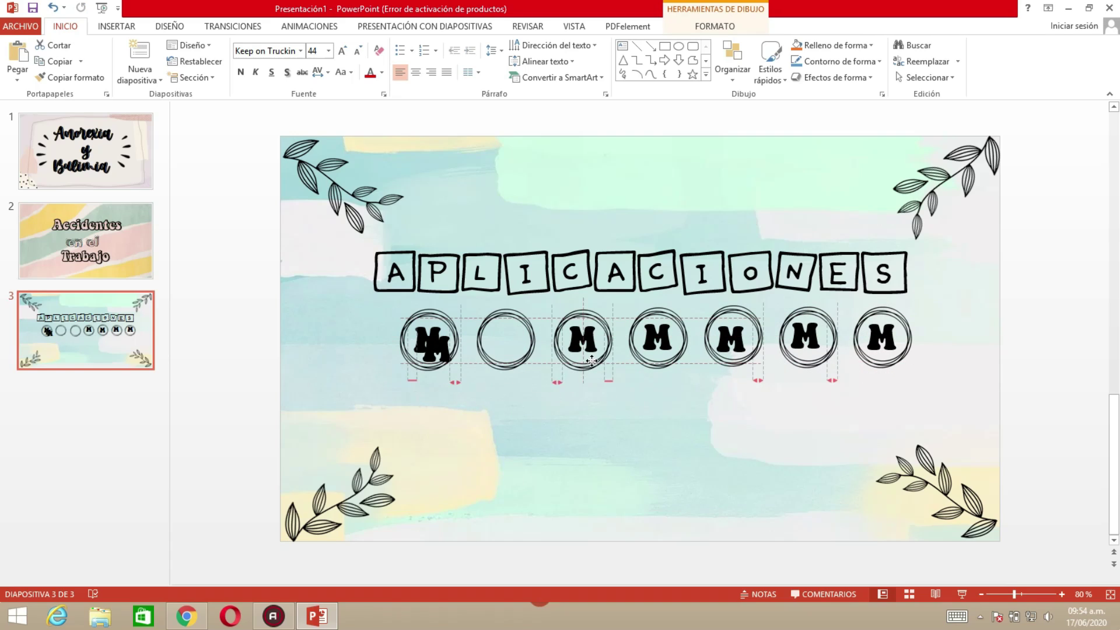
drag(466, 364, 521, 354)
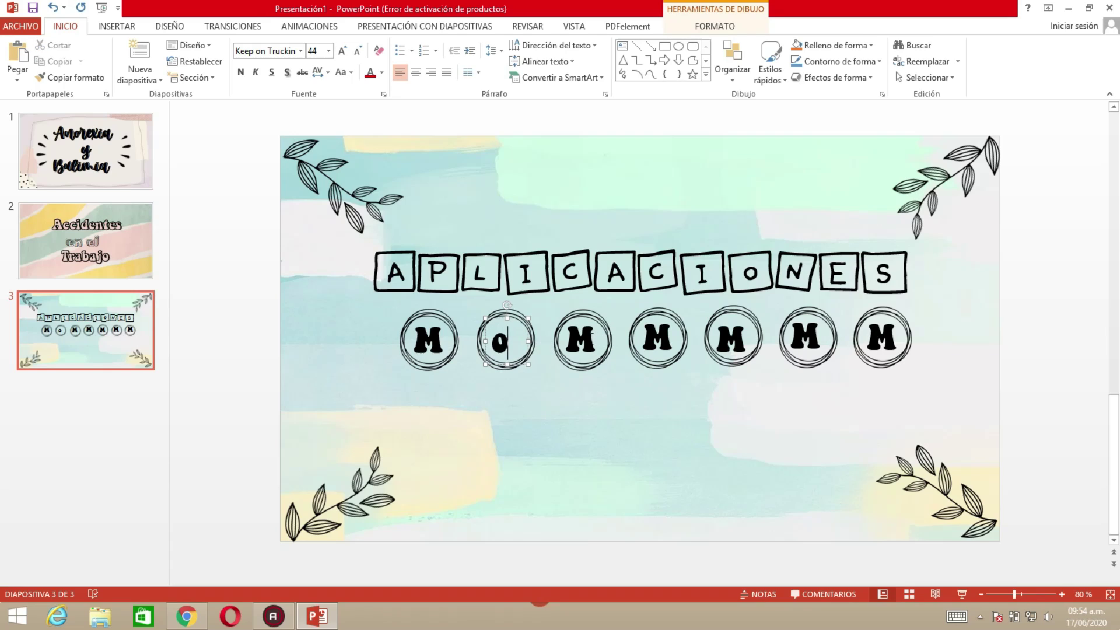
Retype the copied letters to spell MOVILES and centre the V, I and L in their circles
double_click(580, 339)
key(BackSpace)
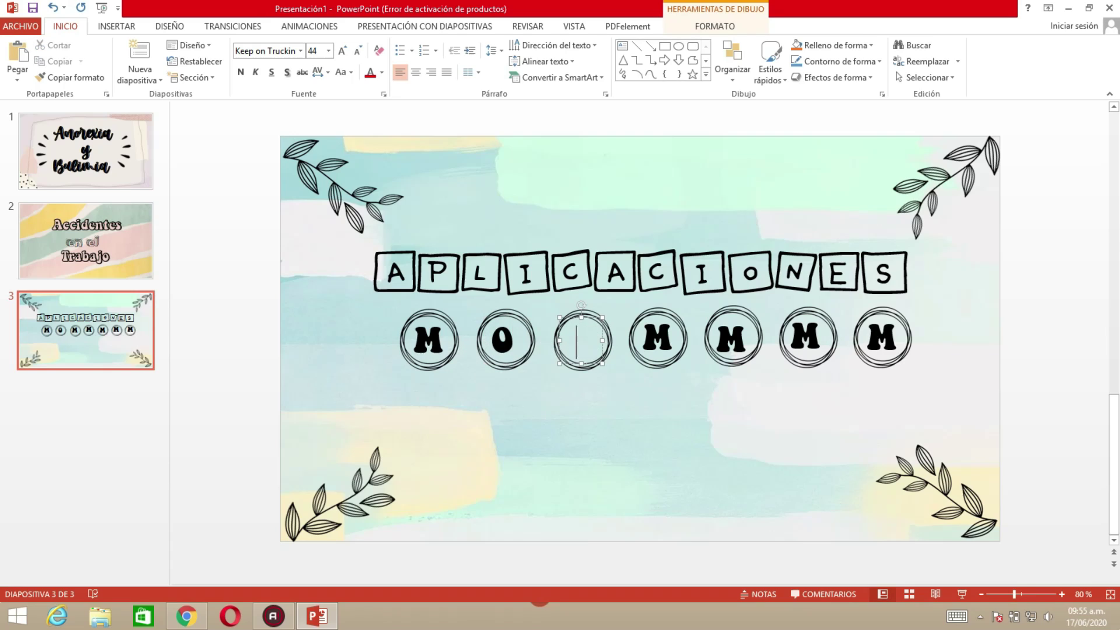
text(V)
click(669, 339)
click(745, 337)
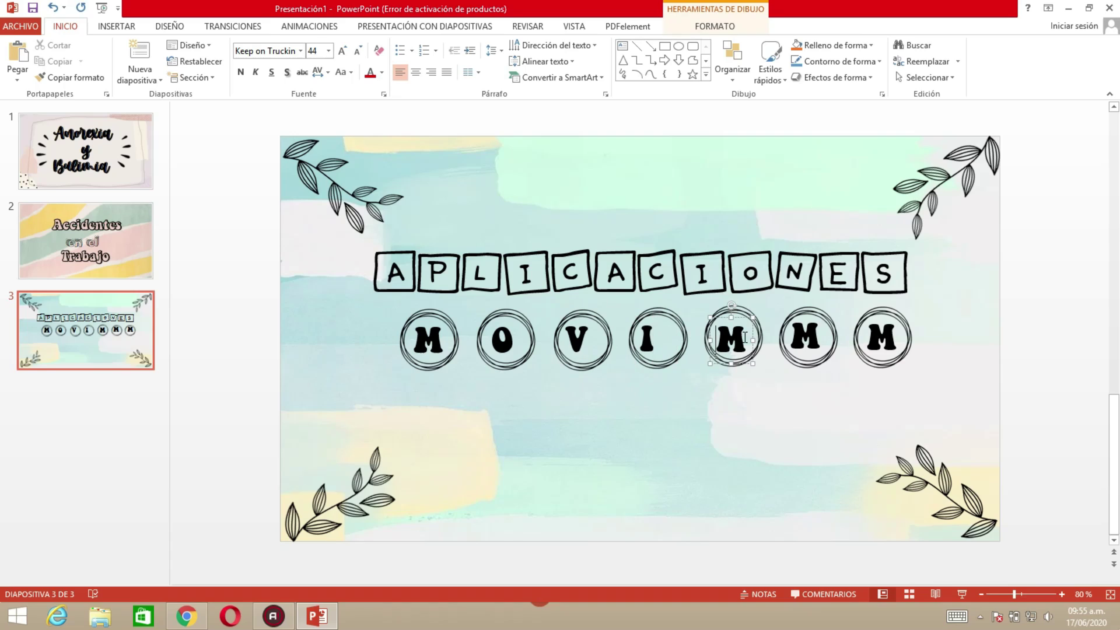
text(E)
click(894, 337)
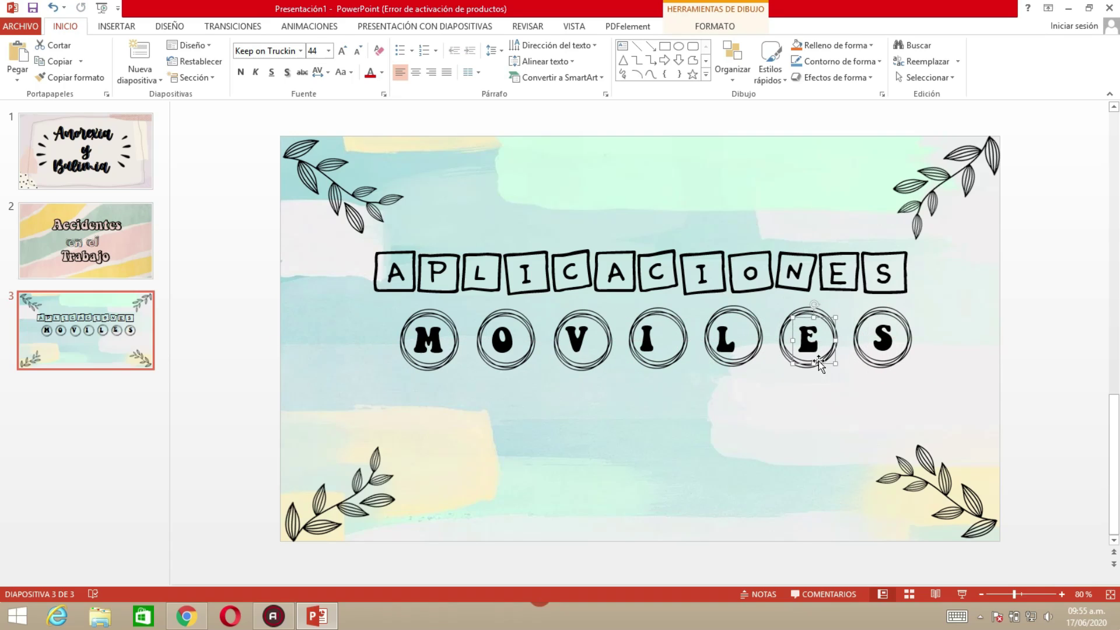
drag(747, 361, 748, 362)
drag(665, 362, 675, 362)
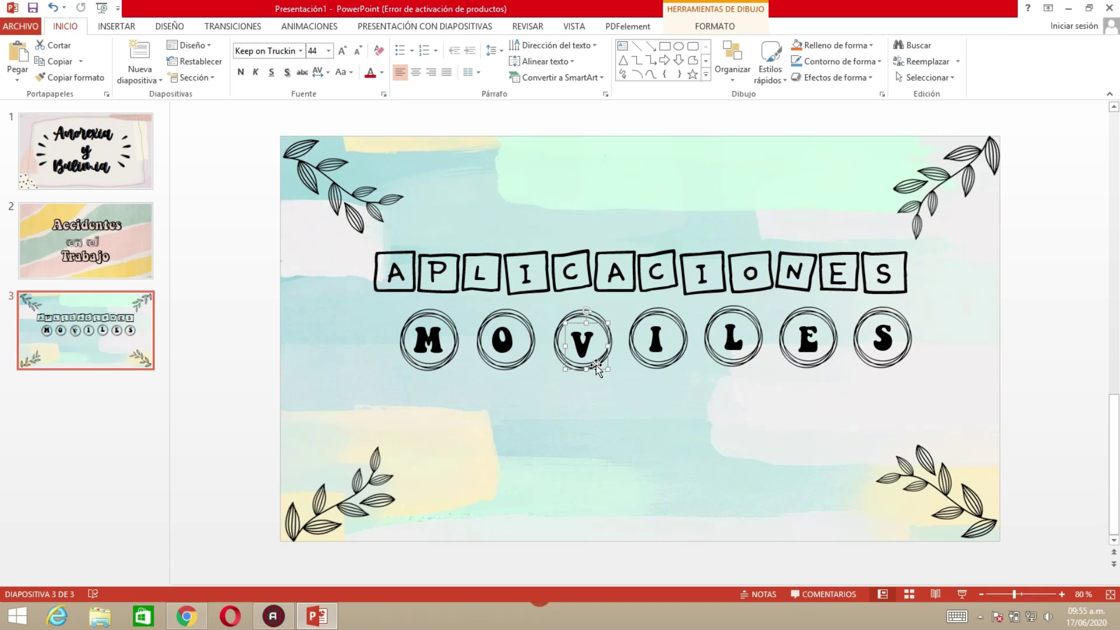
drag(558, 363, 524, 362)
click(645, 363)
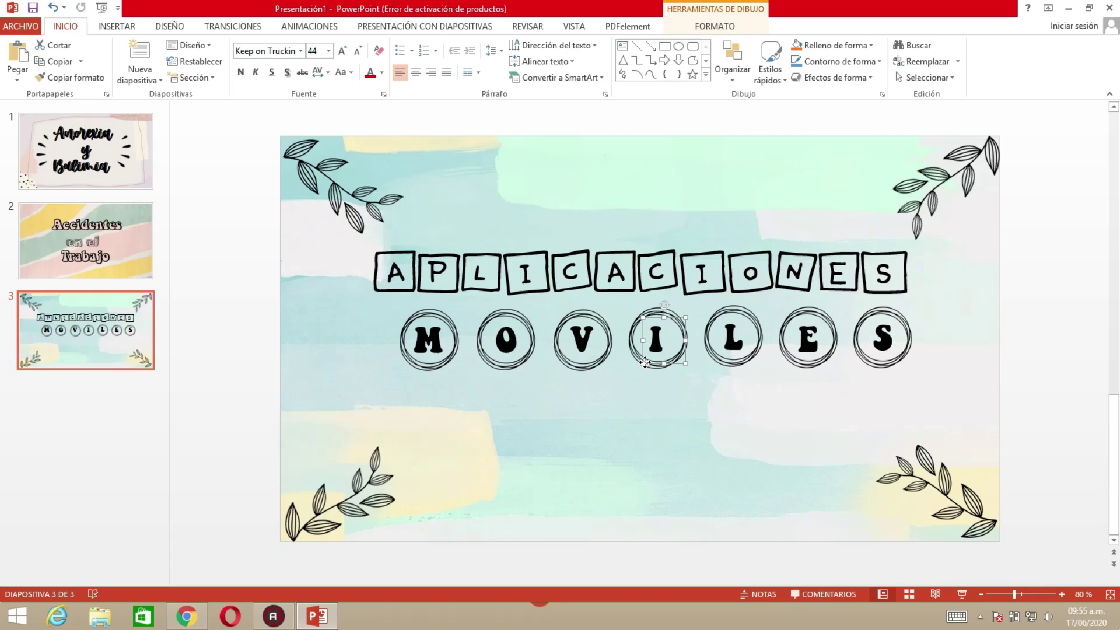
click(1052, 382)
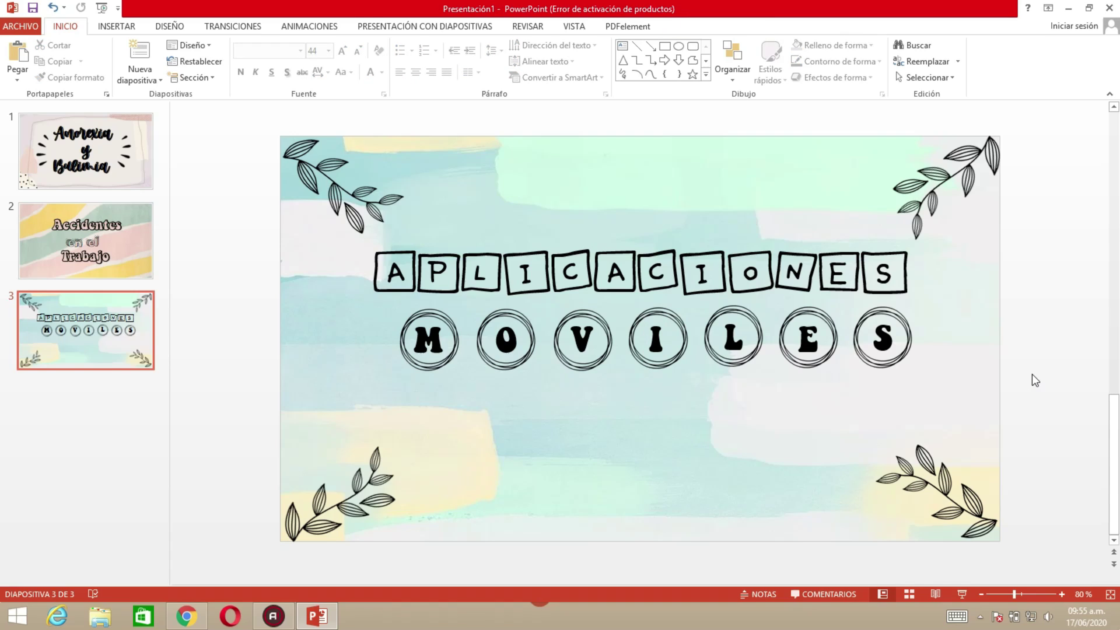
Enlarge the Aplicaciones title to 166 pt and raise it above the MOVILES circles
triple_click(758, 271)
click(301, 52)
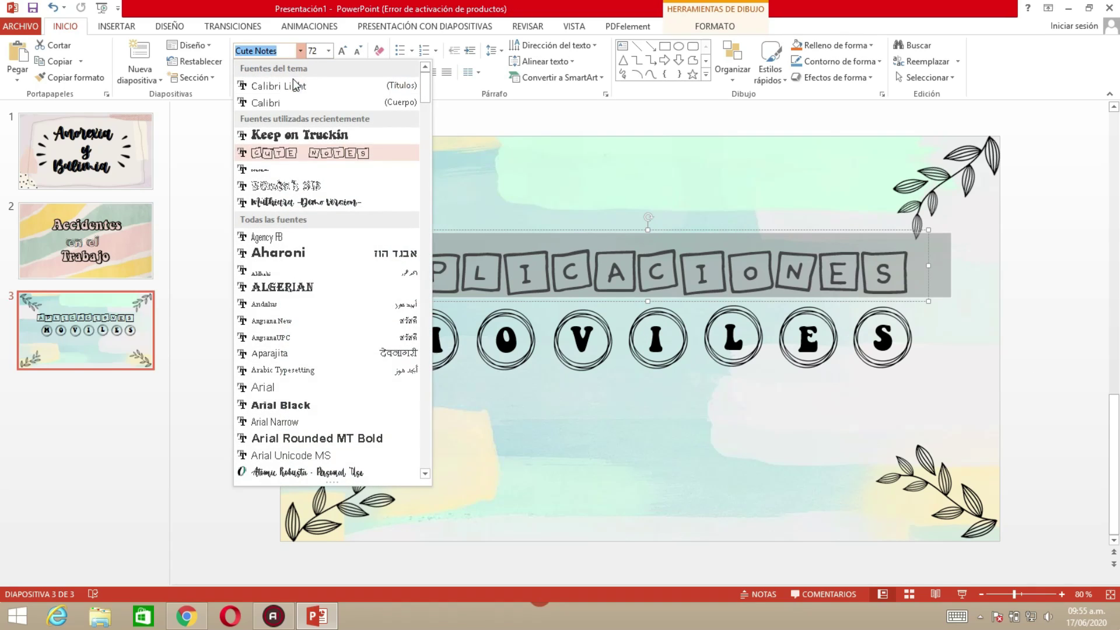
scroll(329, 283, down, 2)
scroll(329, 284, down, 3)
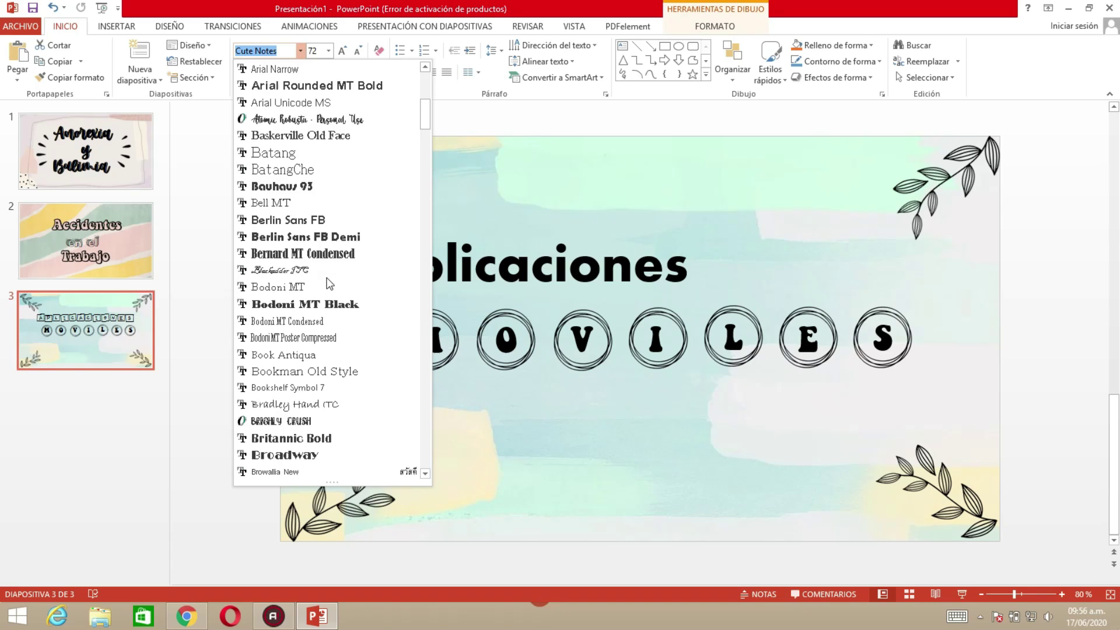
scroll(328, 284, down, 3)
scroll(329, 284, down, 3)
scroll(329, 284, down, 3)
scroll(330, 284, down, 3)
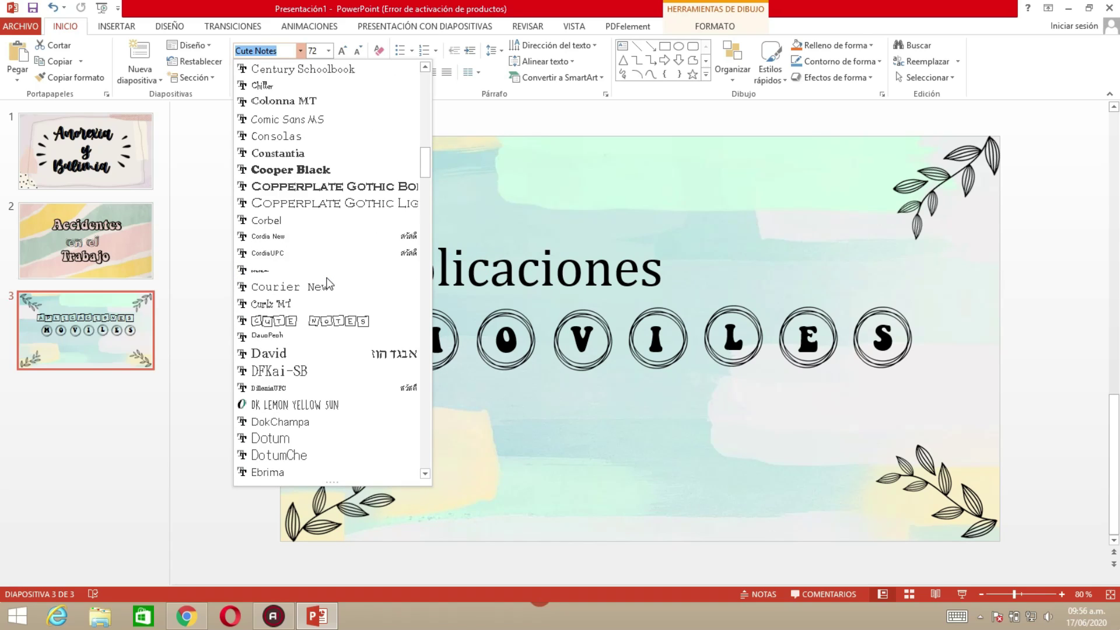
scroll(330, 284, down, 3)
scroll(330, 284, down, 2)
scroll(329, 284, down, 1)
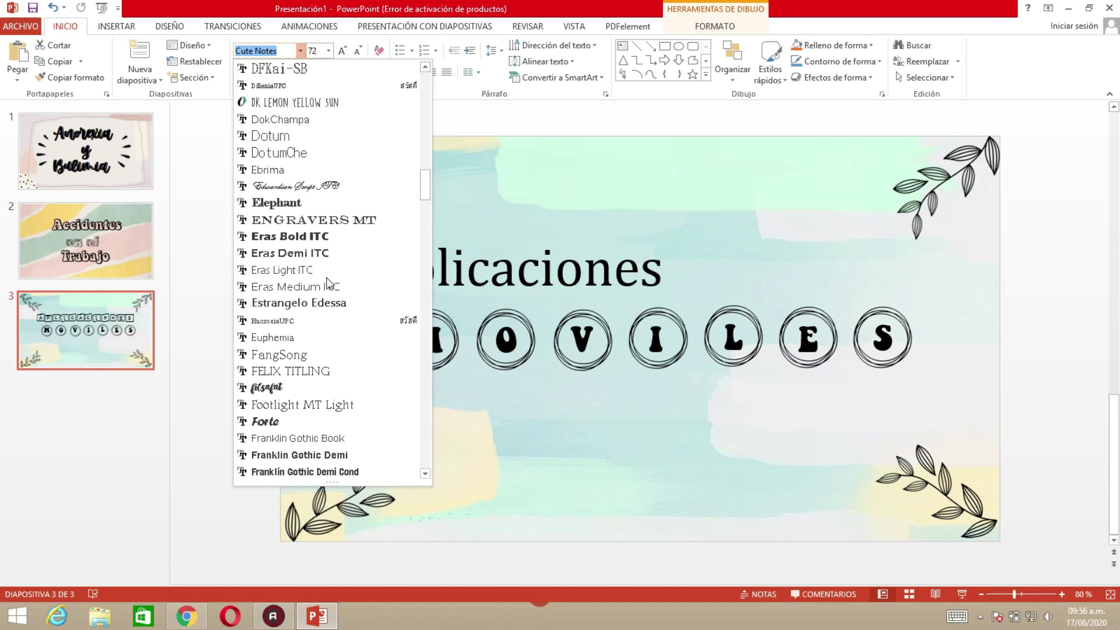
scroll(330, 284, down, 1)
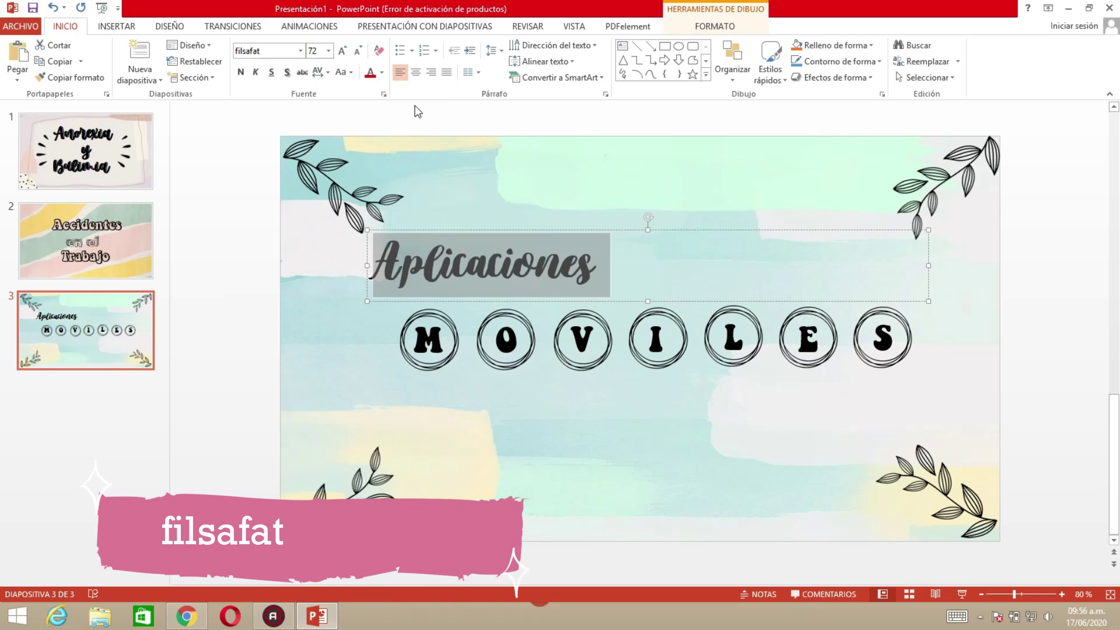
click(341, 51)
click(341, 50)
click(341, 51)
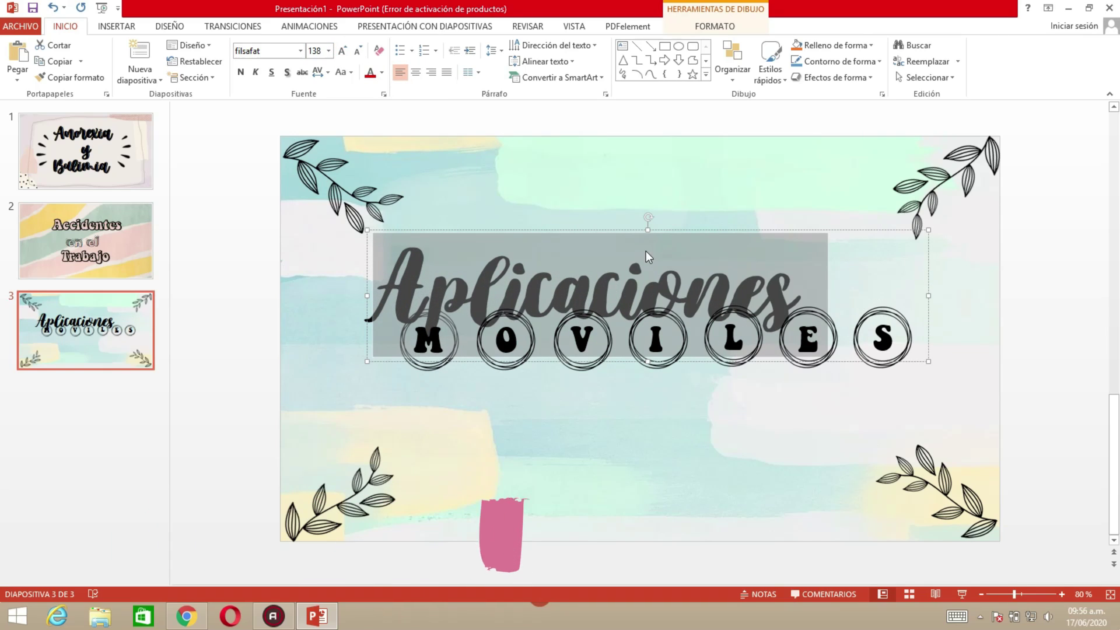
click(341, 51)
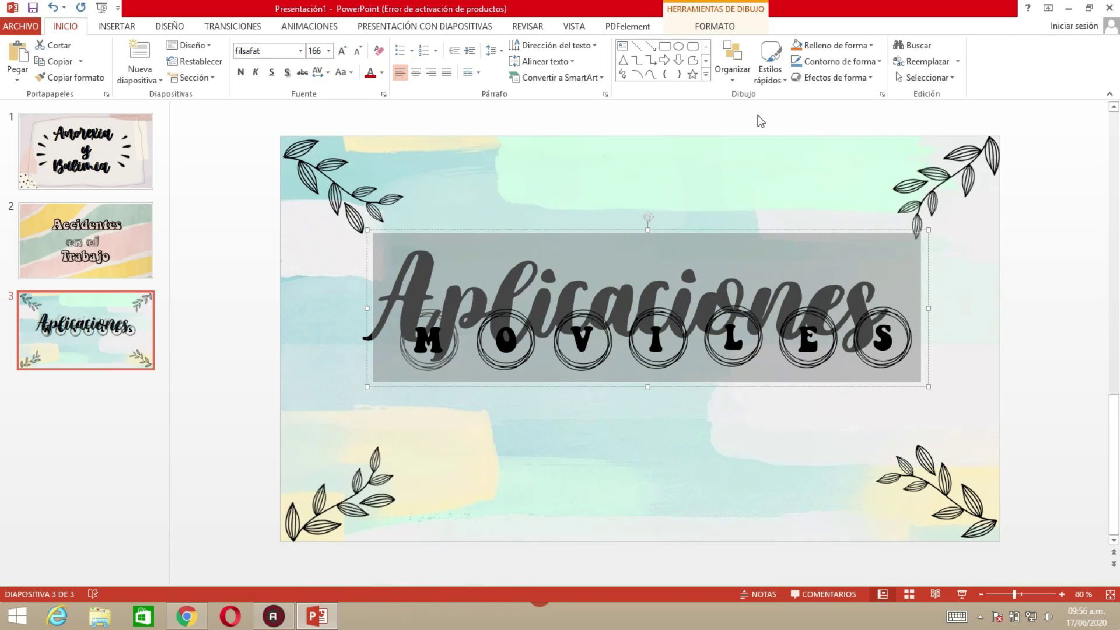
mouse_move(927, 302)
mouse_down()
mouse_move(935, 253)
mouse_move(954, 316)
mouse_up()
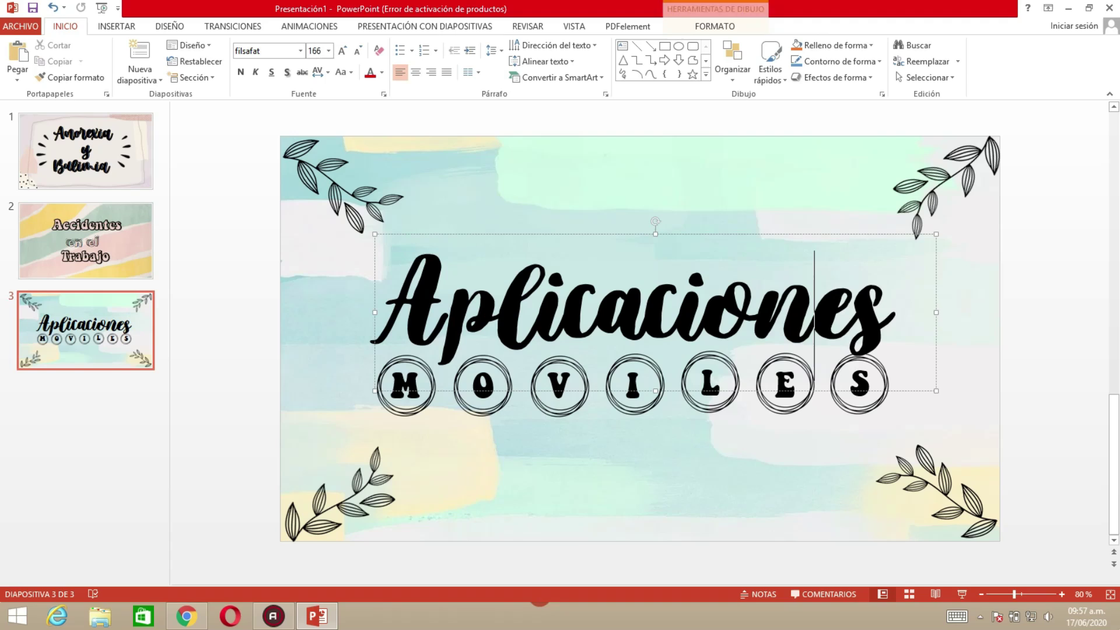
click(1044, 318)
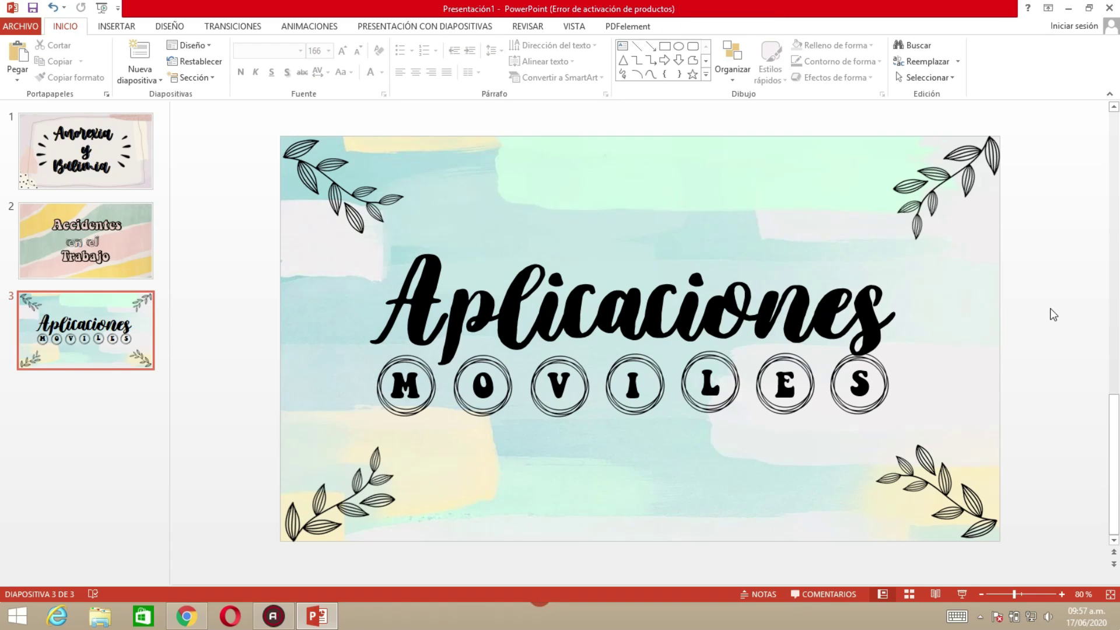
Add a new fourth slide and insert the pink waves image onto it
click(140, 58)
click(117, 27)
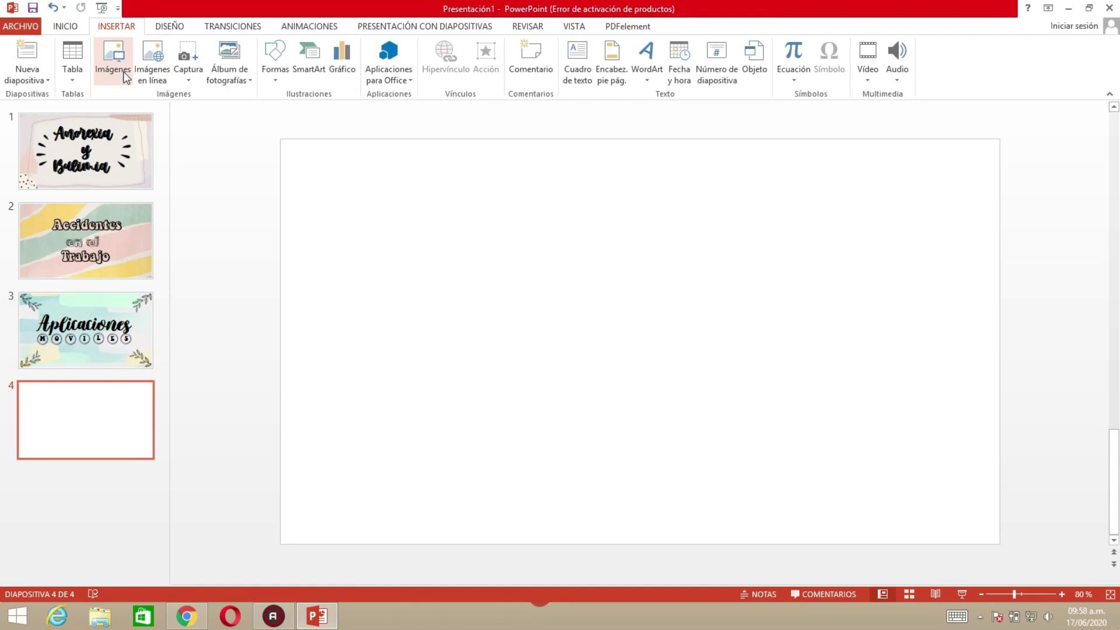
click(113, 58)
drag(549, 87, 554, 166)
click(415, 105)
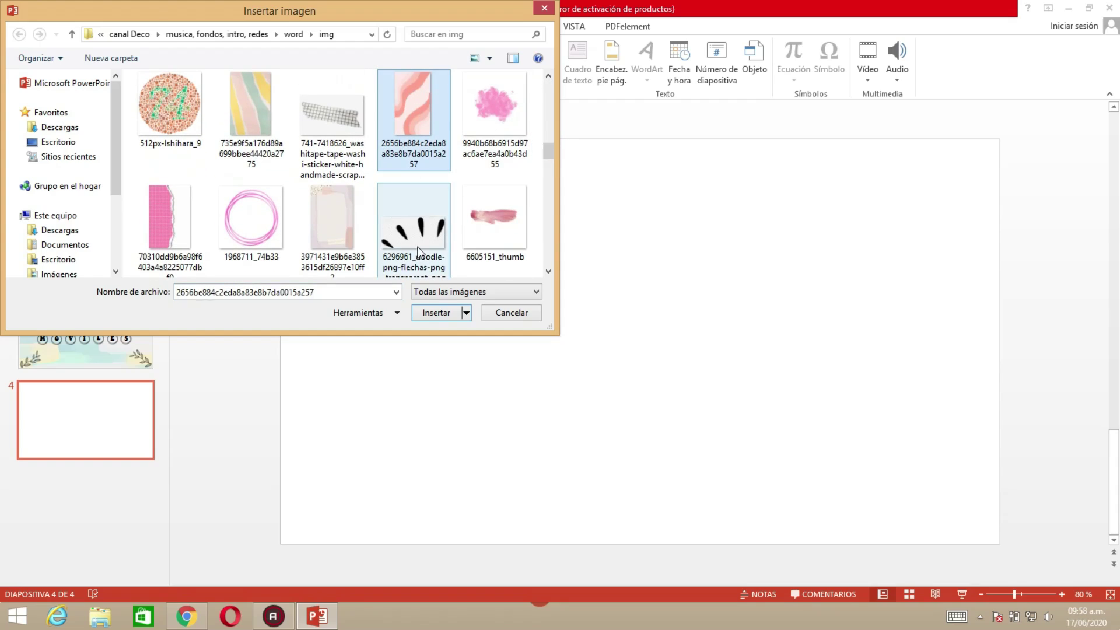
click(437, 313)
Rotate the pink waves picture to landscape and stretch it to fill the whole slide
drag(639, 128, 479, 338)
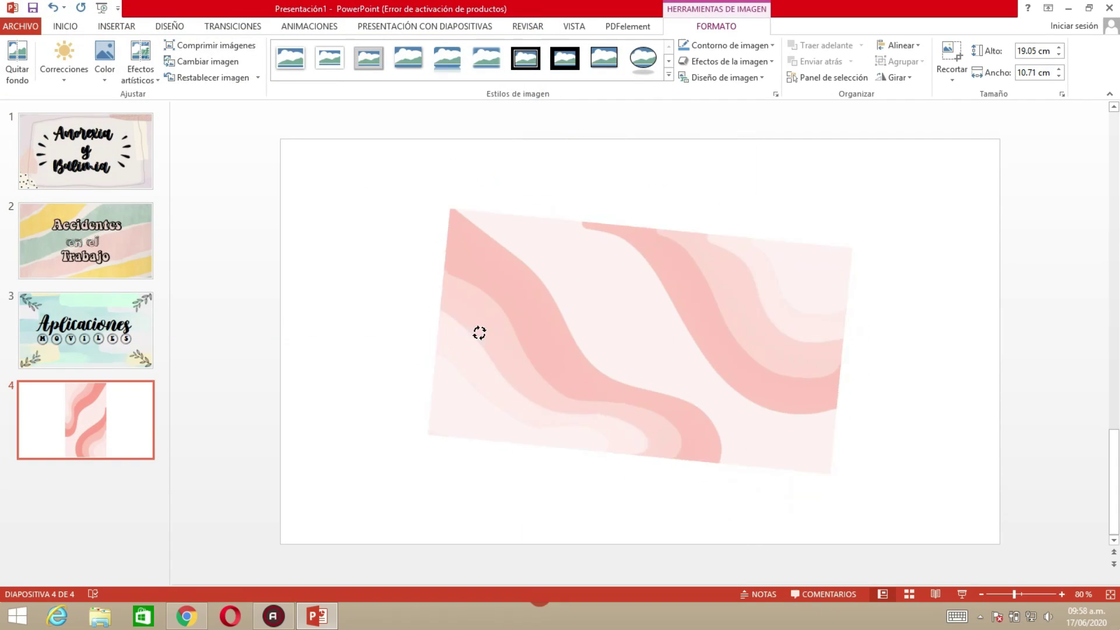
drag(614, 349, 457, 259)
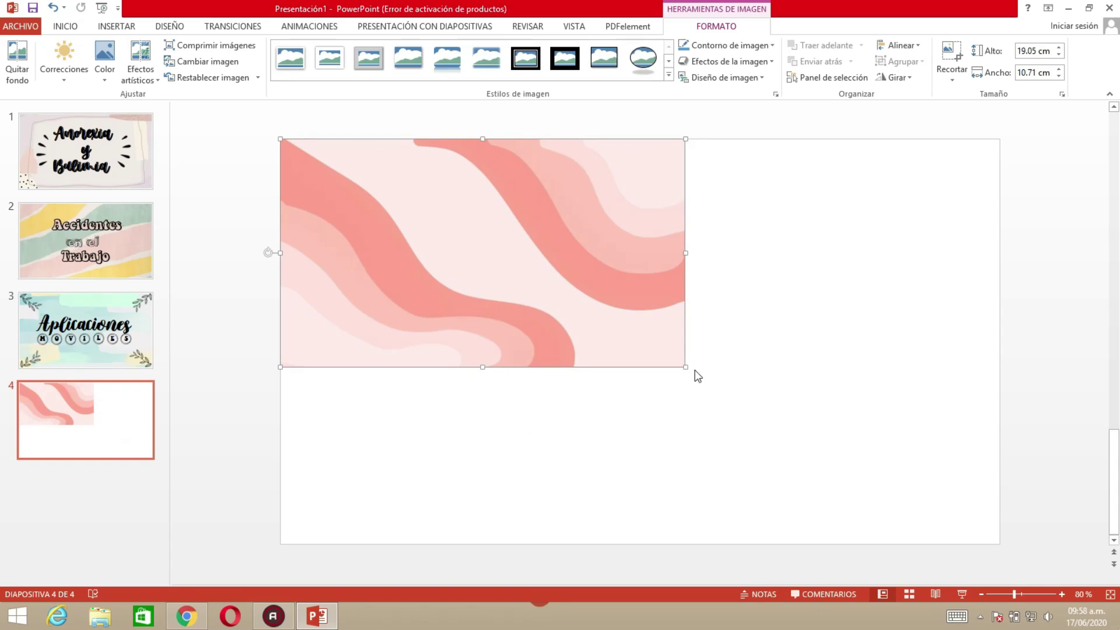
drag(686, 368, 998, 497)
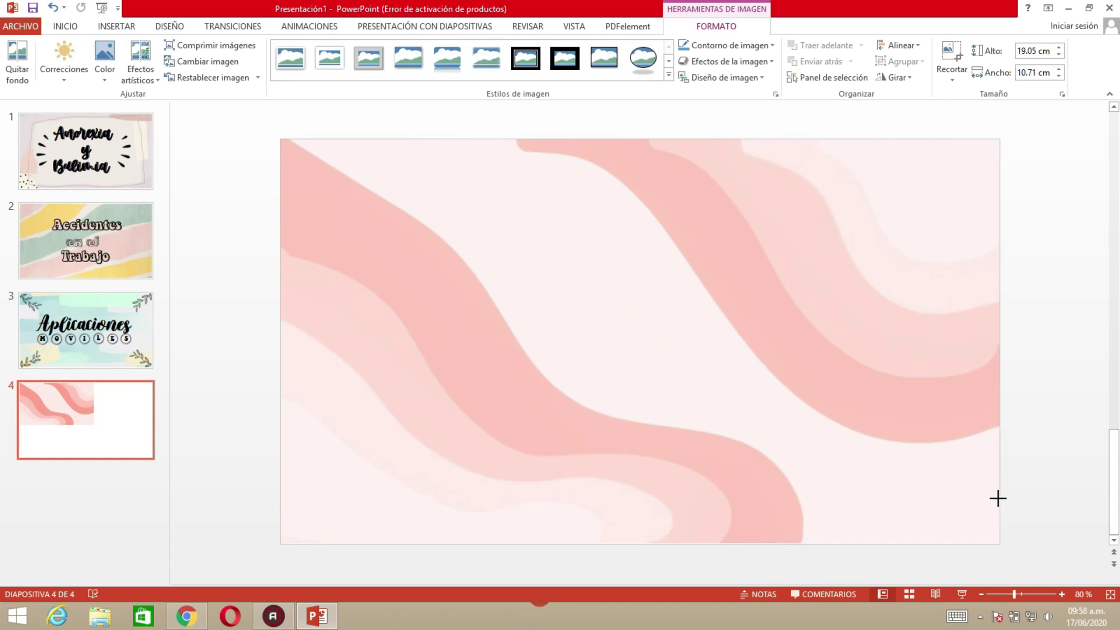
click(1115, 382)
scroll(542, 354, down, 2)
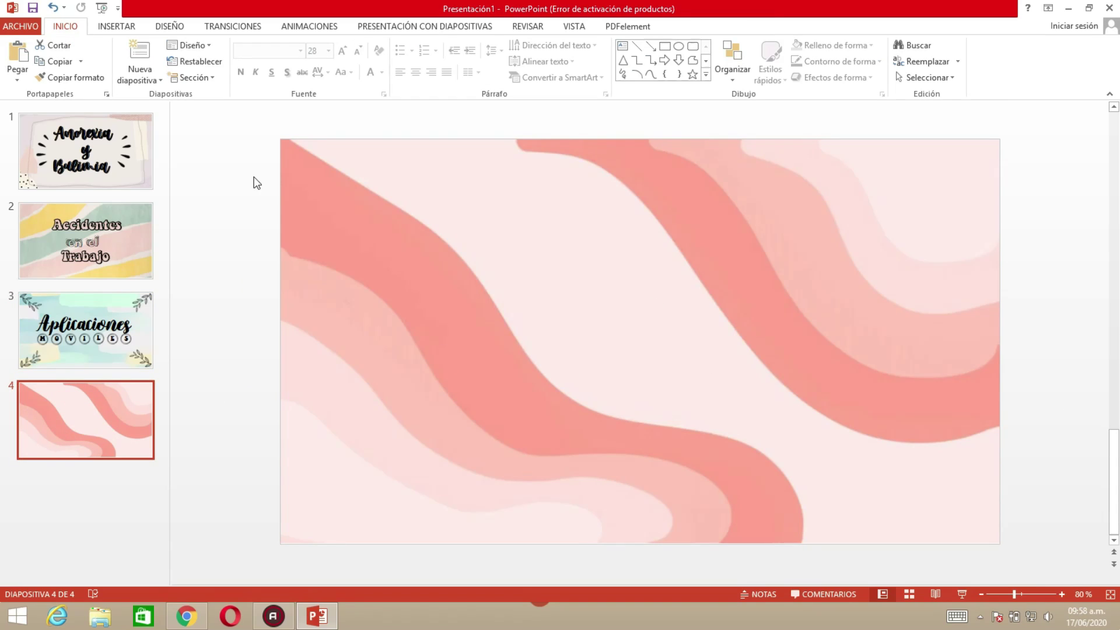
Add a 'Marketing' text box to slide 4 and enlarge it to 36 pt
click(114, 30)
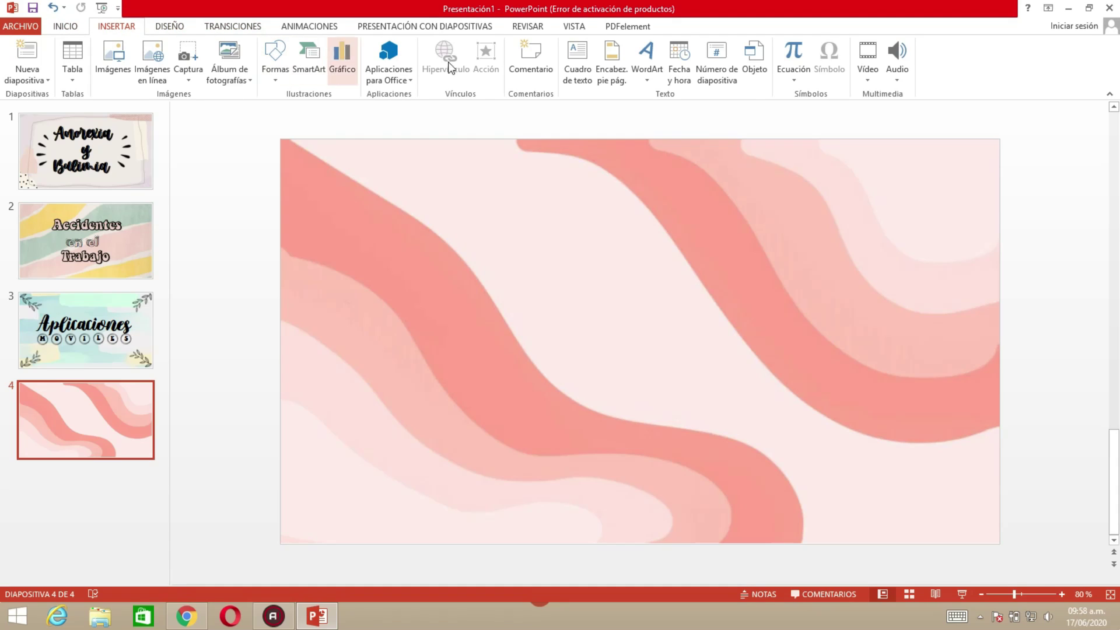
click(570, 72)
click(518, 271)
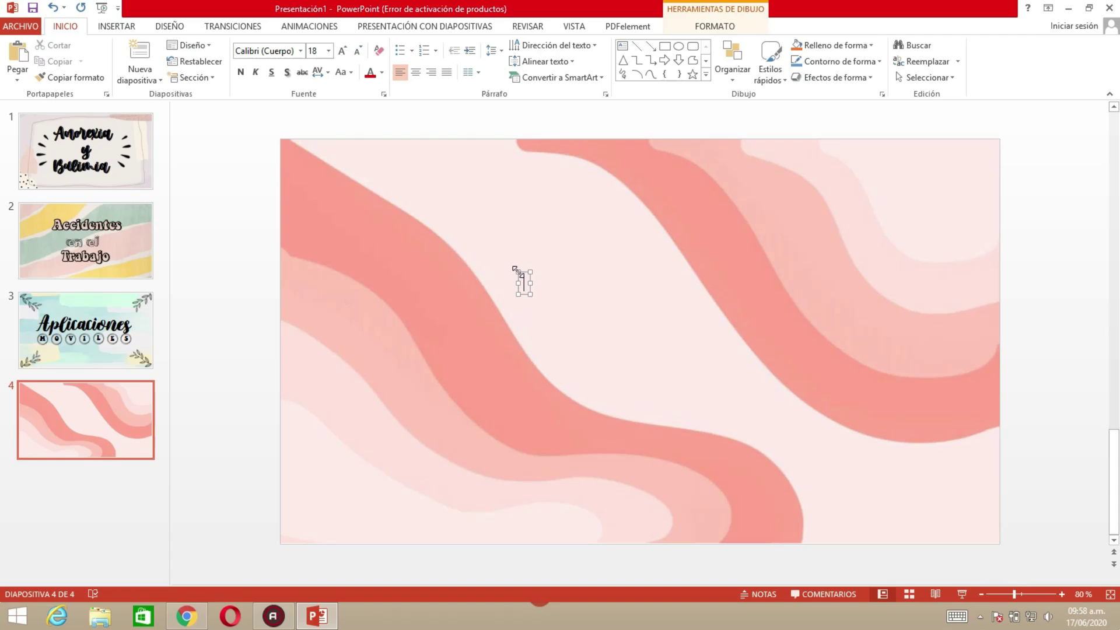
text(Marketing)
drag(586, 295, 792, 446)
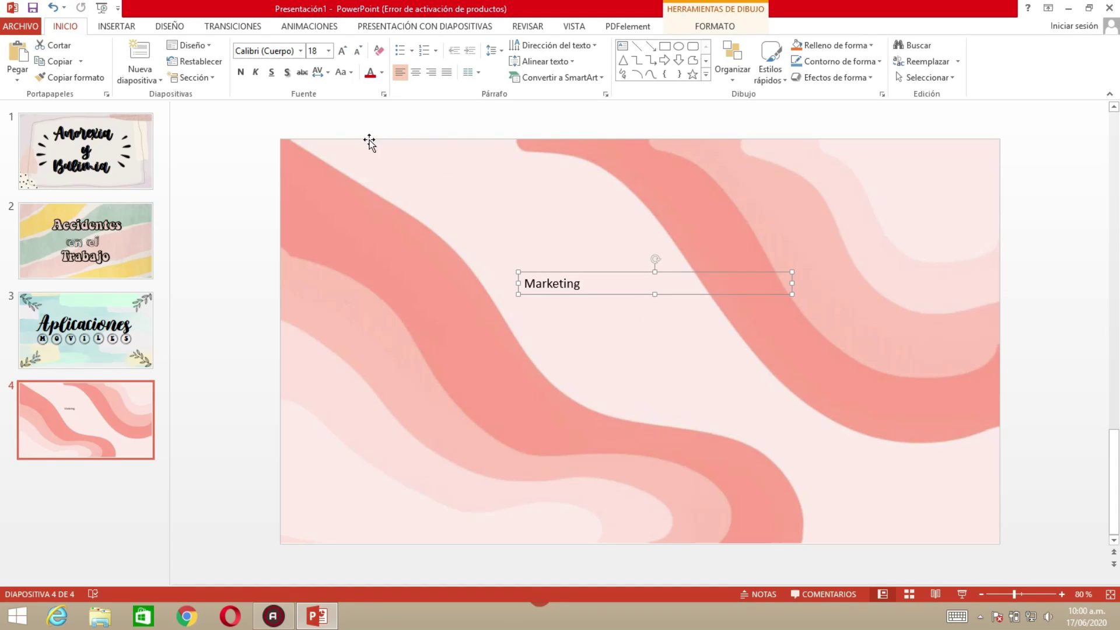
click(343, 52)
click(342, 52)
click(342, 52)
click(342, 52)
click(342, 51)
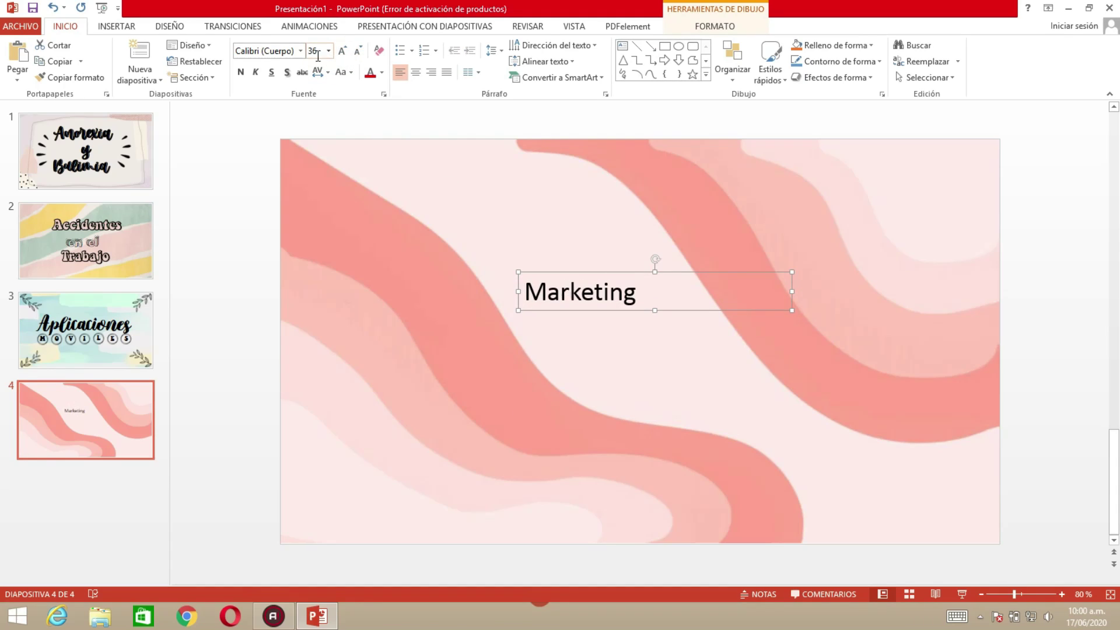
Set marketing in Shorelines Script at 80 pt, widened to one line and moved left
click(286, 50)
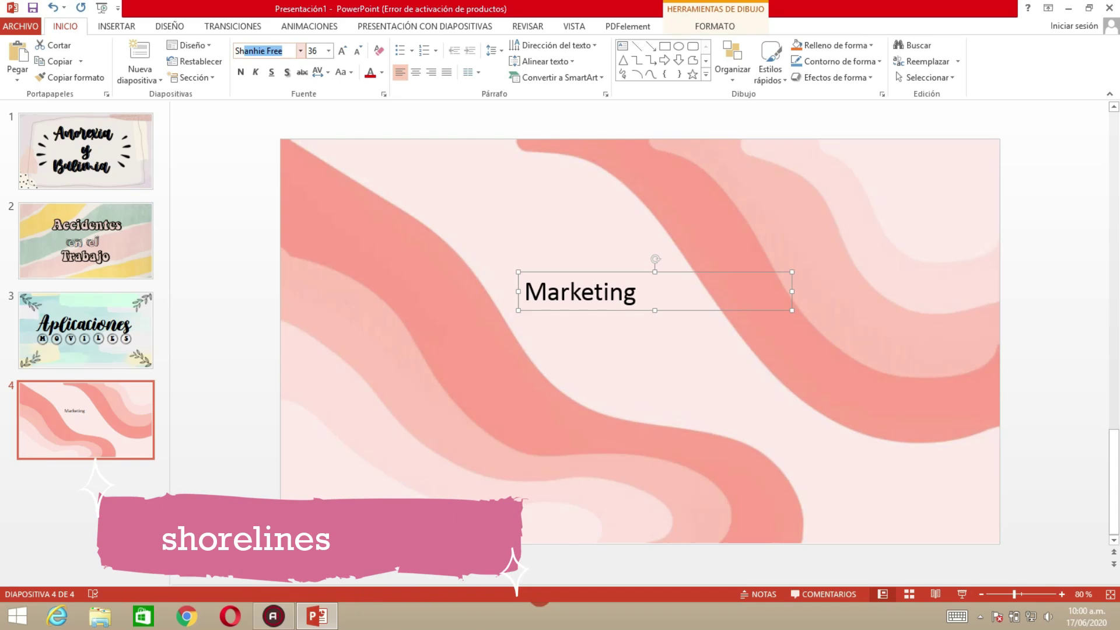
text(Shorelines Script)
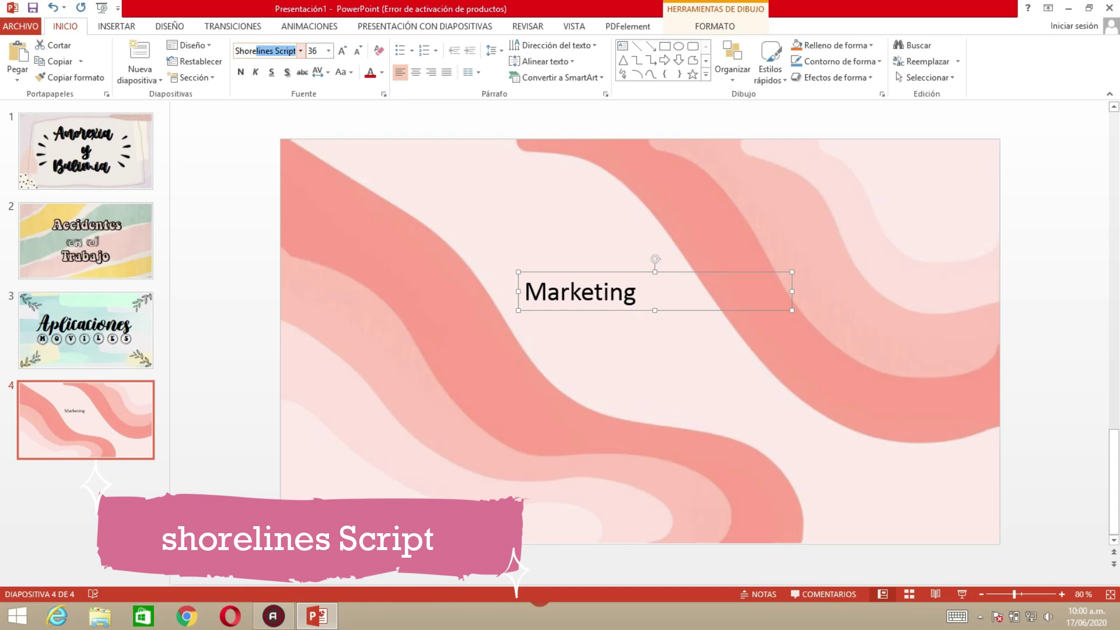
key(Return)
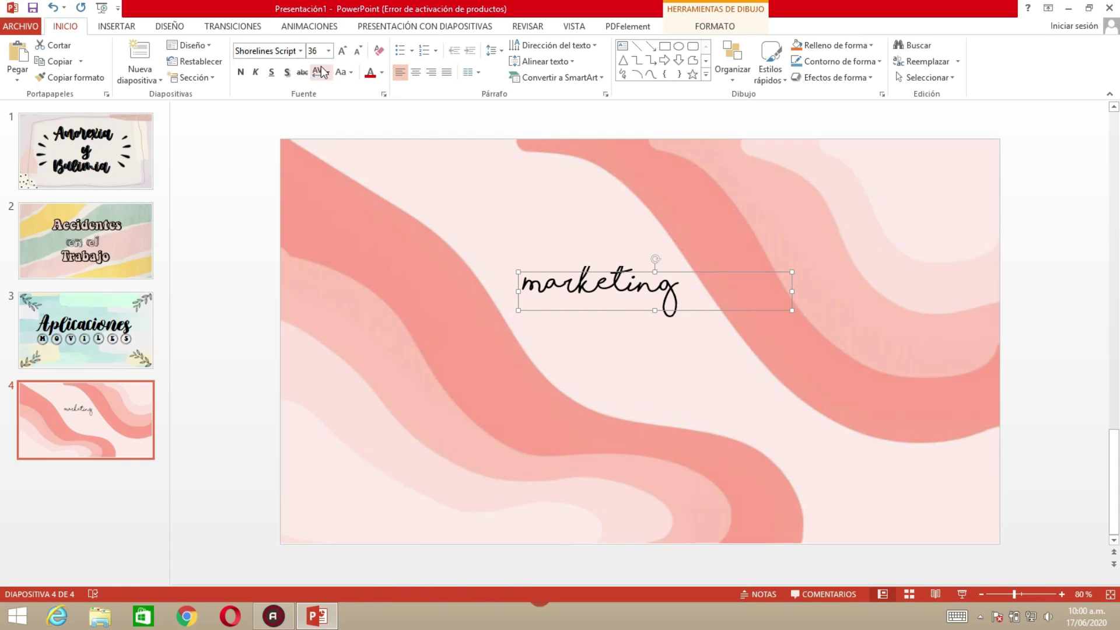
click(342, 51)
click(343, 51)
click(343, 51)
click(342, 50)
click(343, 51)
click(343, 51)
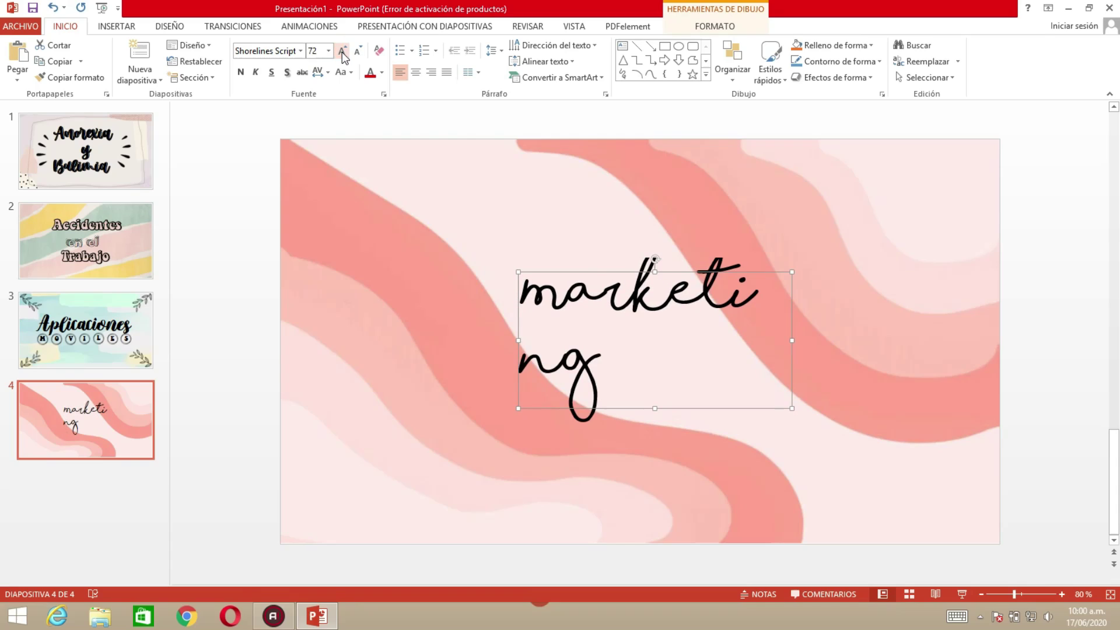
click(342, 53)
drag(788, 345, 922, 344)
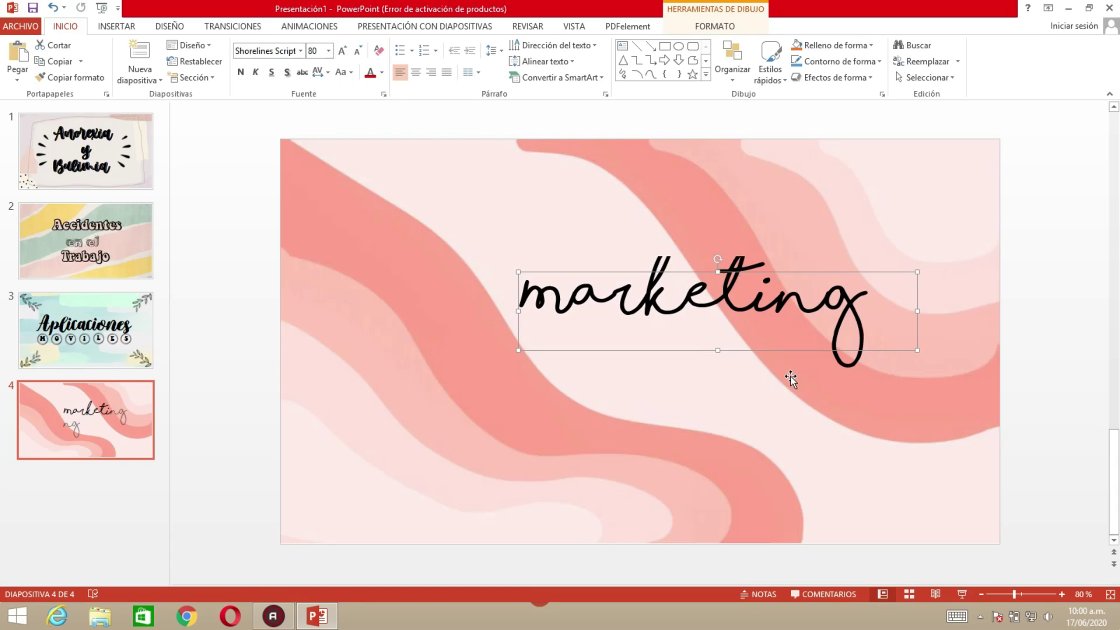
drag(751, 353, 623, 351)
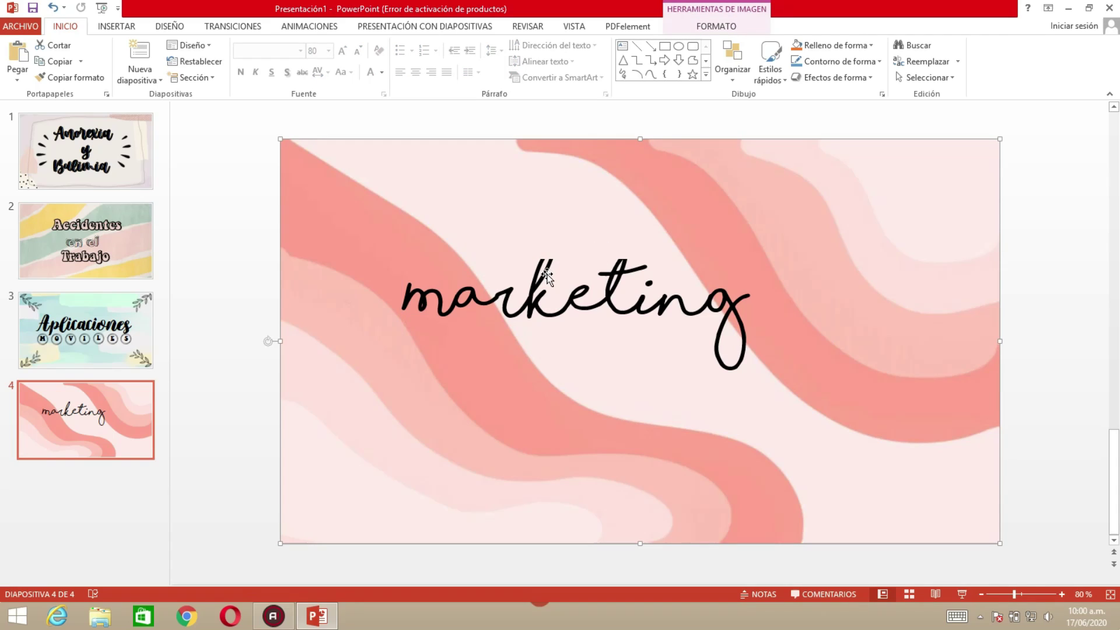
Add underscore swashes before and after marketing and widen the box to fit them
click(663, 295)
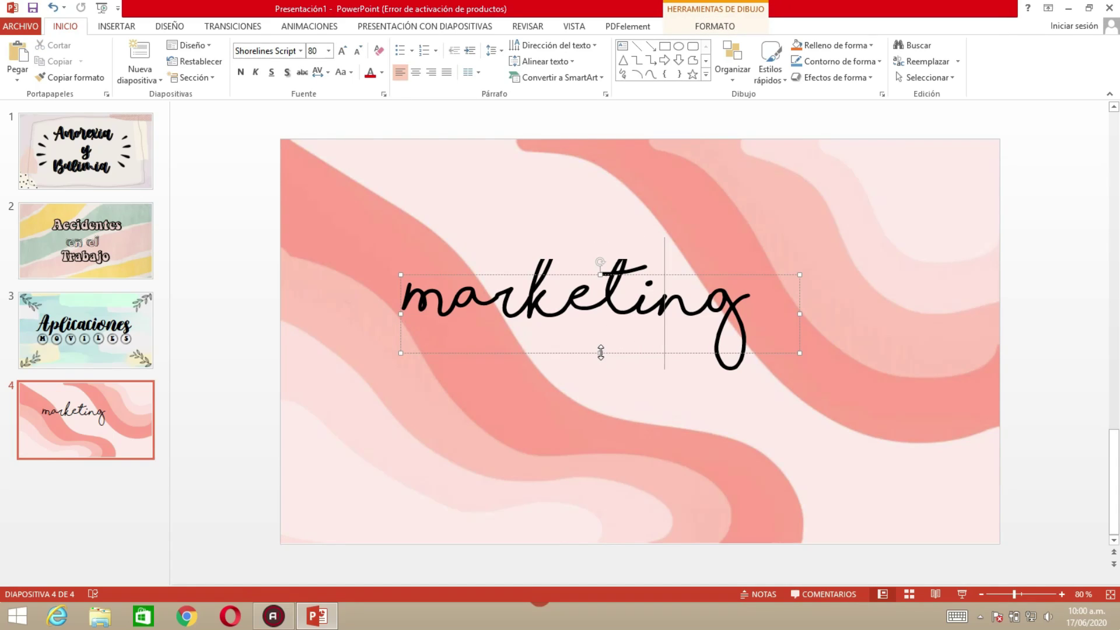
drag(614, 354, 601, 429)
click(457, 309)
click(423, 314)
text(_)
key(Down)
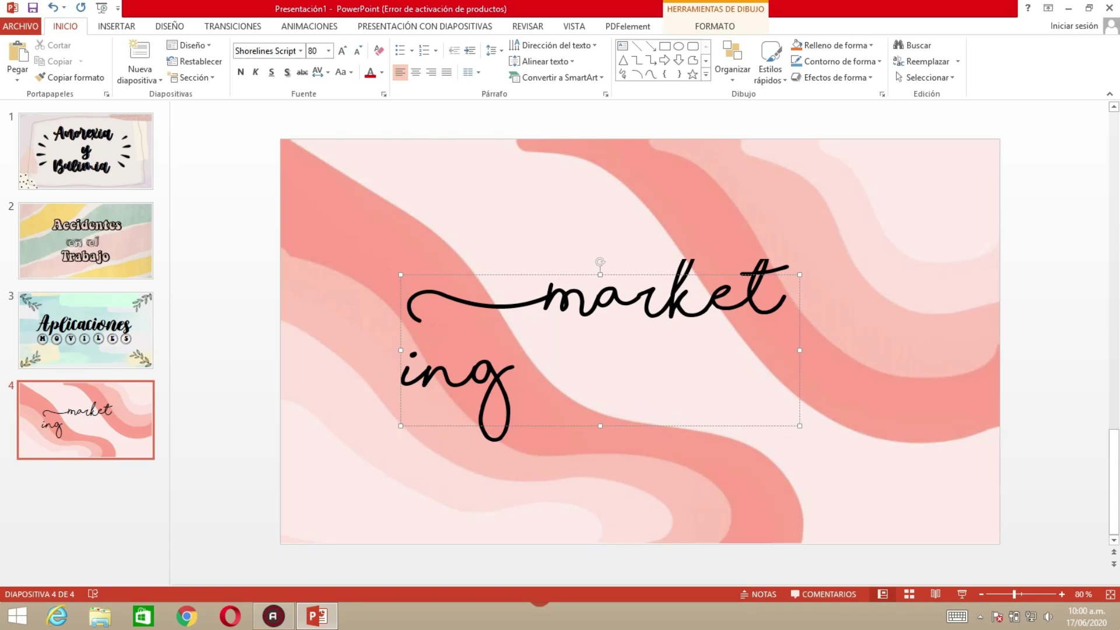
text(_)
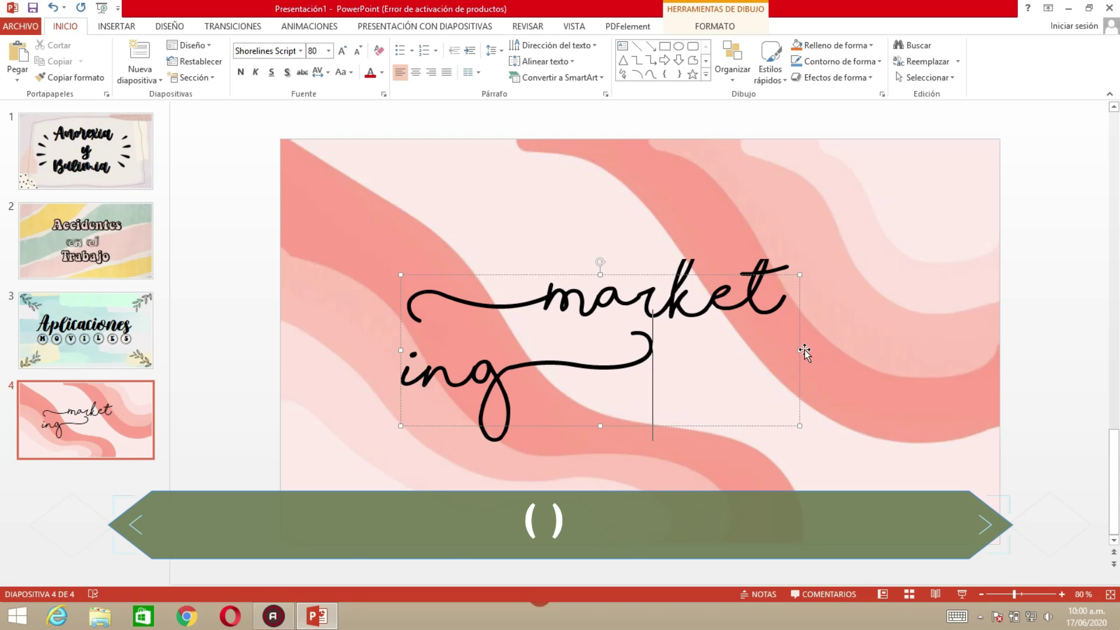
drag(802, 351, 1008, 350)
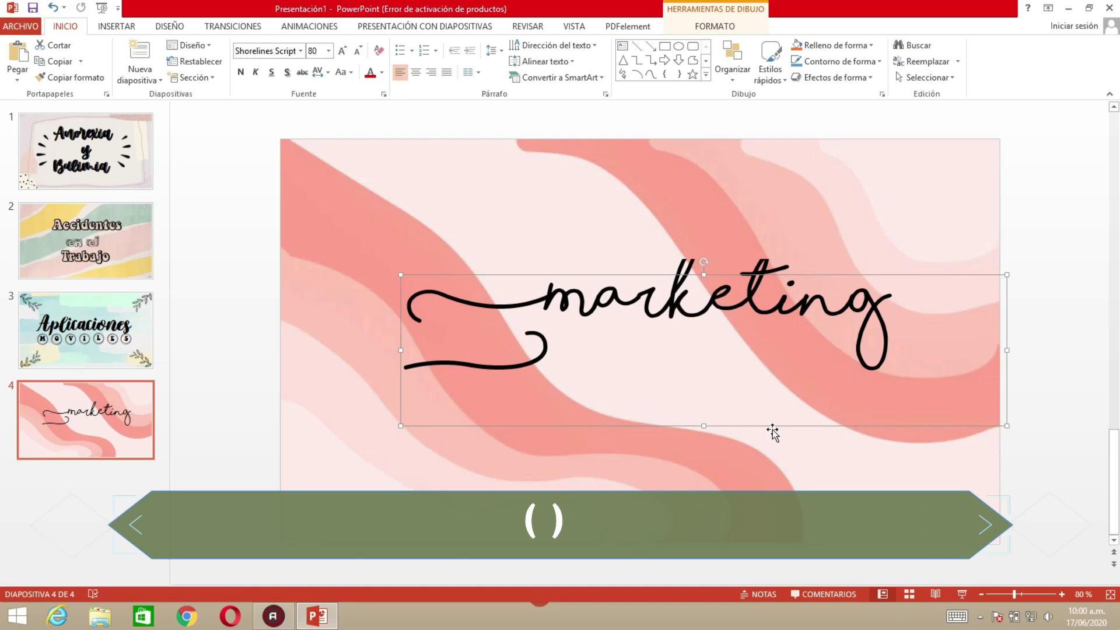
drag(770, 428, 690, 434)
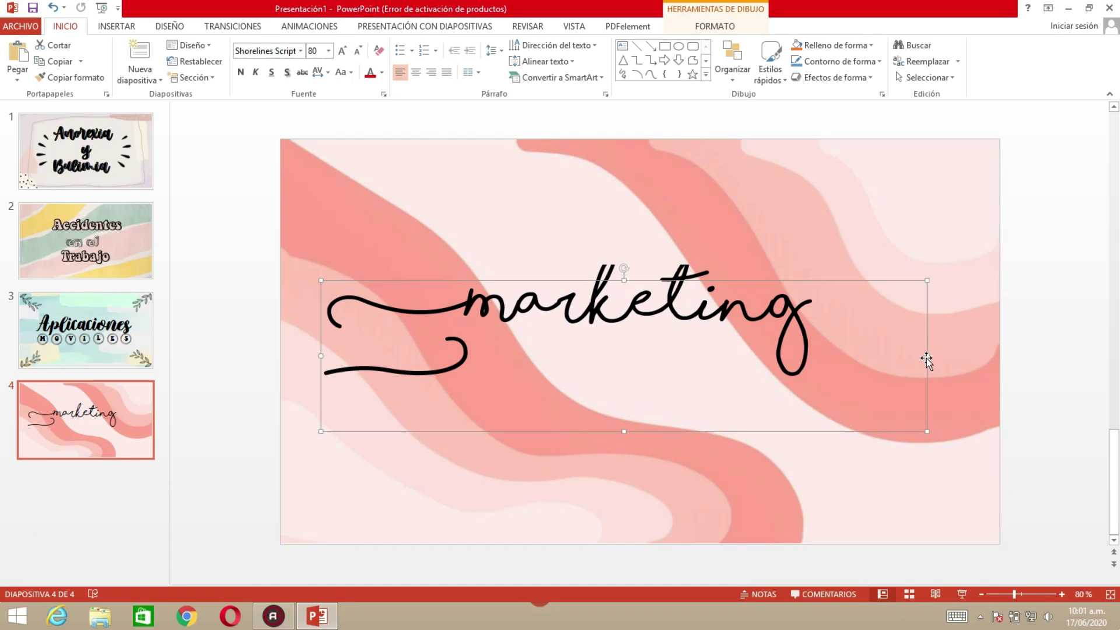
mouse_move(926, 359)
mouse_down()
mouse_move(999, 356)
mouse_move(997, 318)
mouse_up()
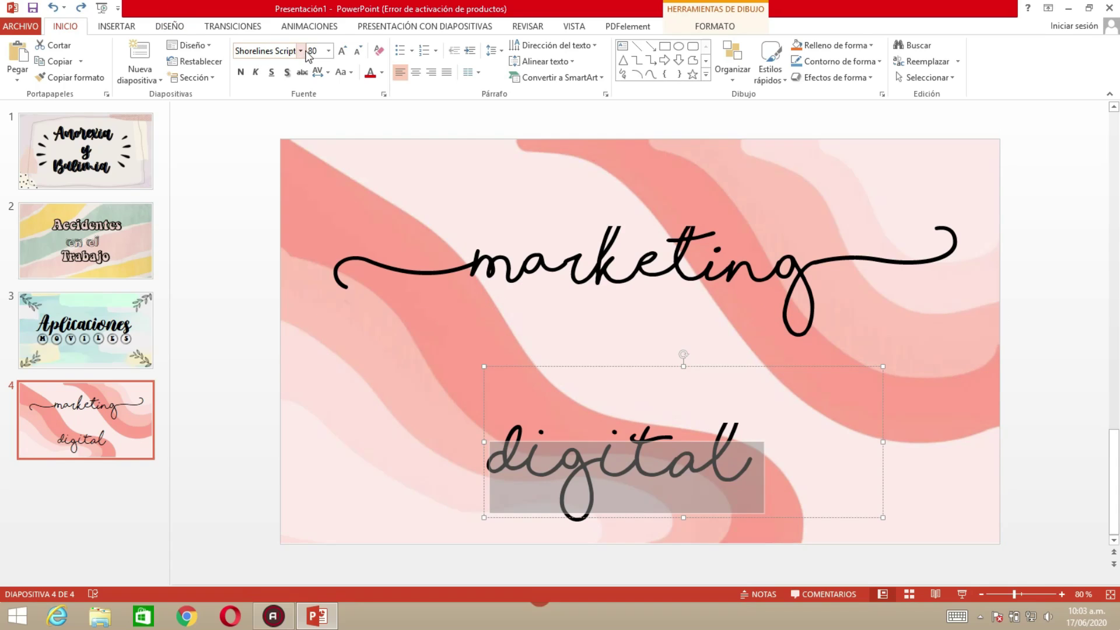
Set DIGITAL in the Brighly Crush font and enlarge it two sizes
click(301, 50)
scroll(317, 232, down, 4)
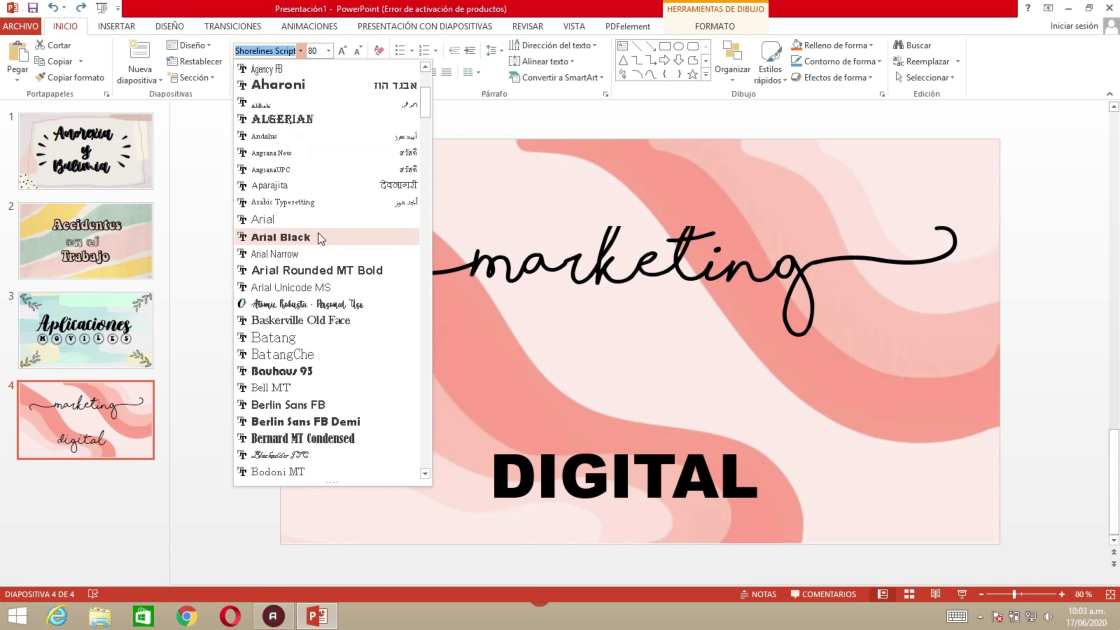
scroll(317, 232, down, 2)
scroll(309, 198, down, 6)
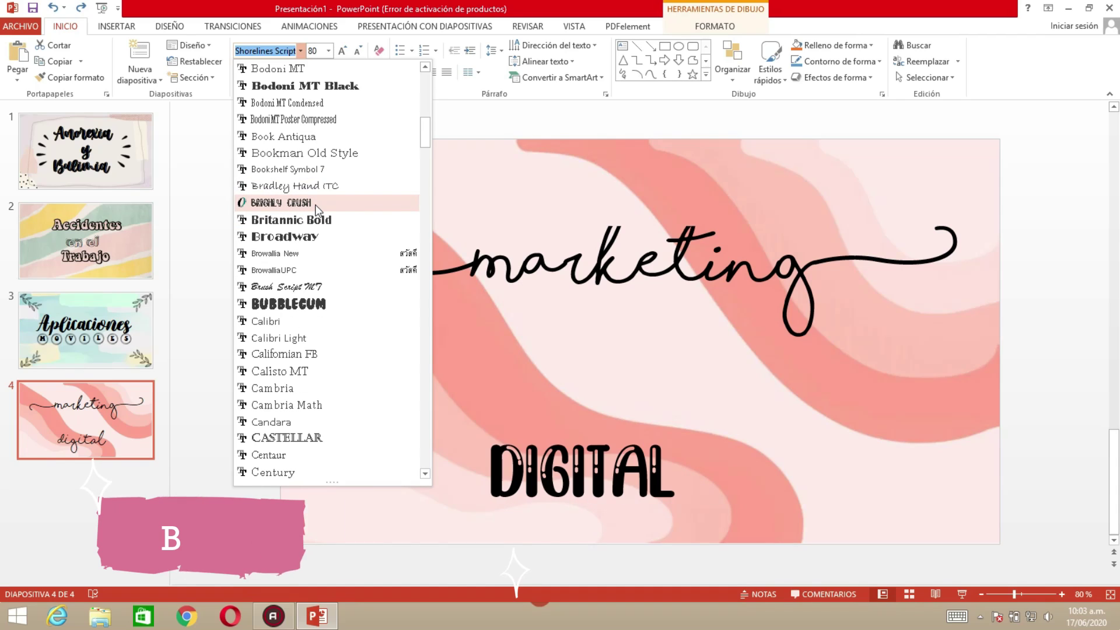
click(309, 203)
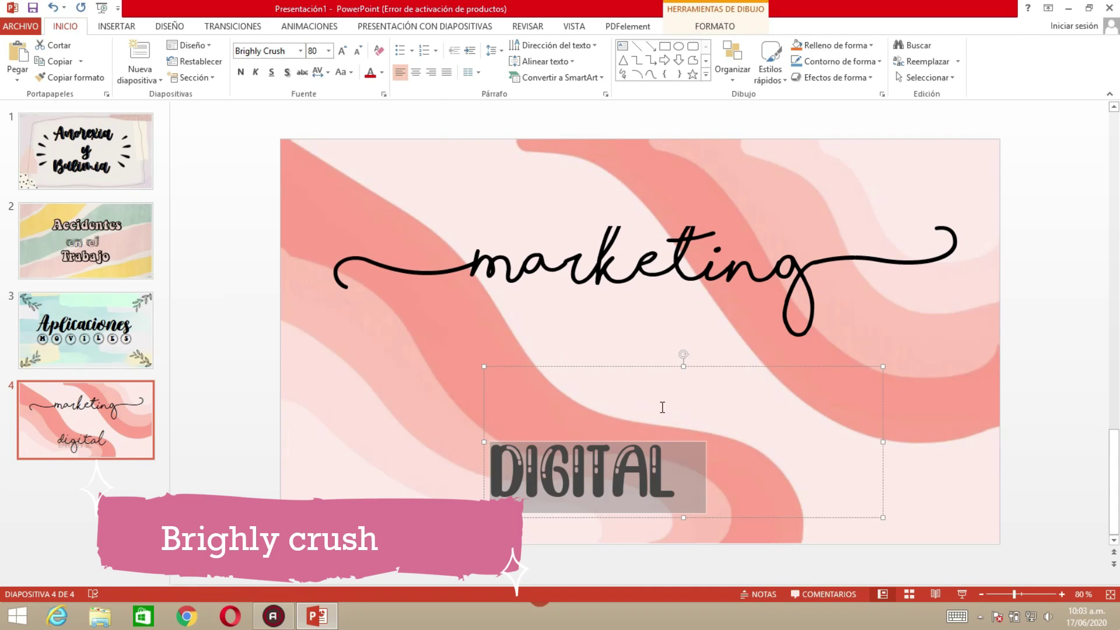
click(342, 50)
click(341, 51)
Tuck DIGITAL just beneath marketing by moving its box and removing the empty line above
drag(563, 334, 541, 269)
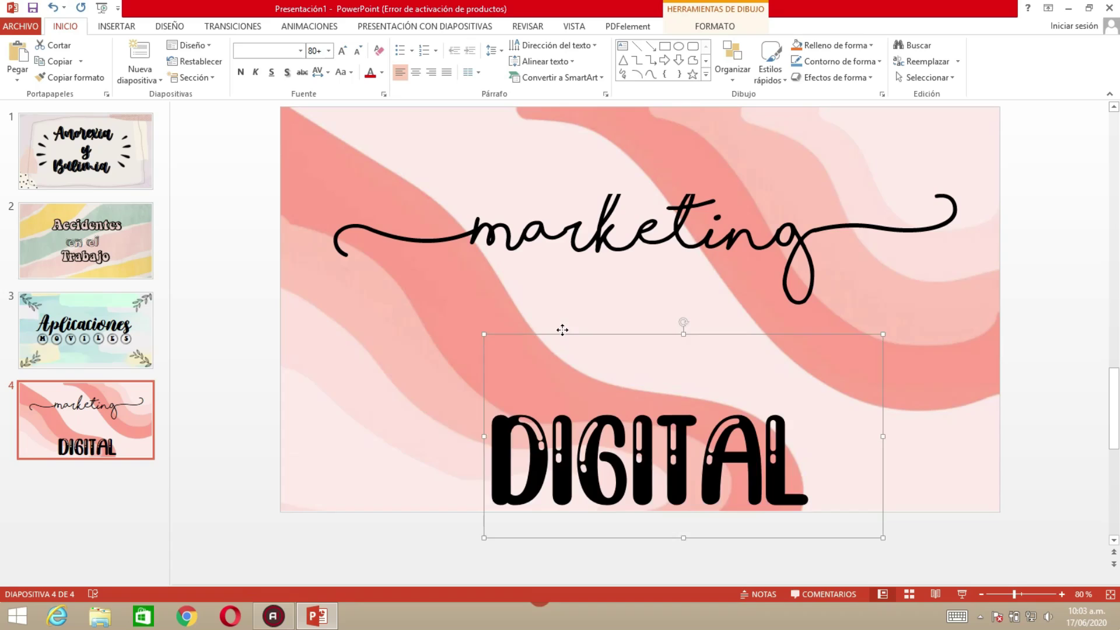
drag(663, 301, 682, 284)
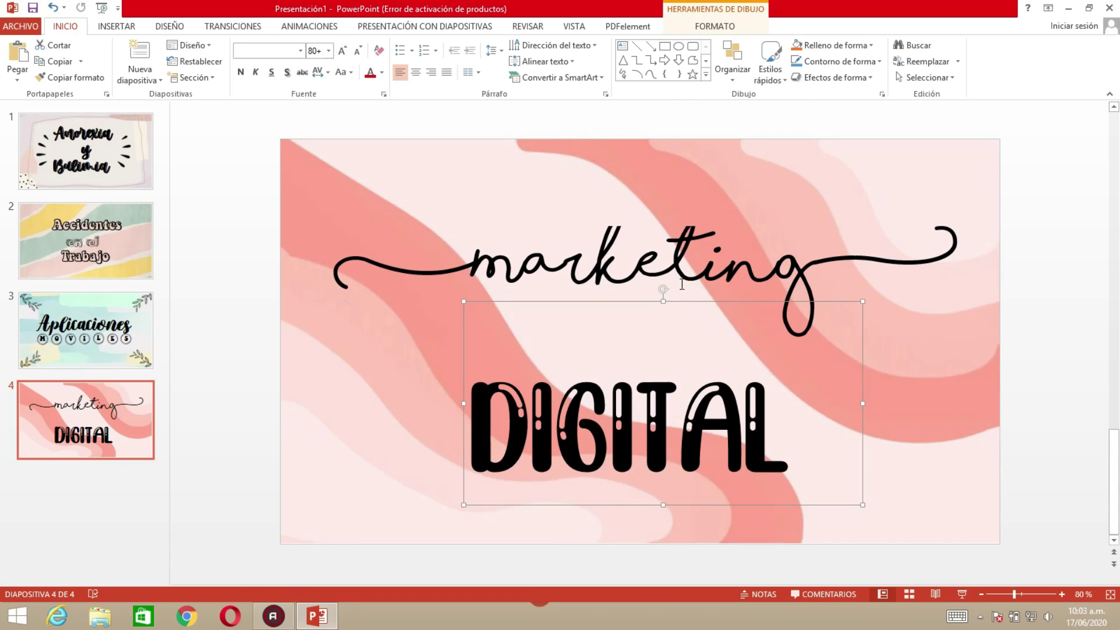
drag(689, 500, 685, 483)
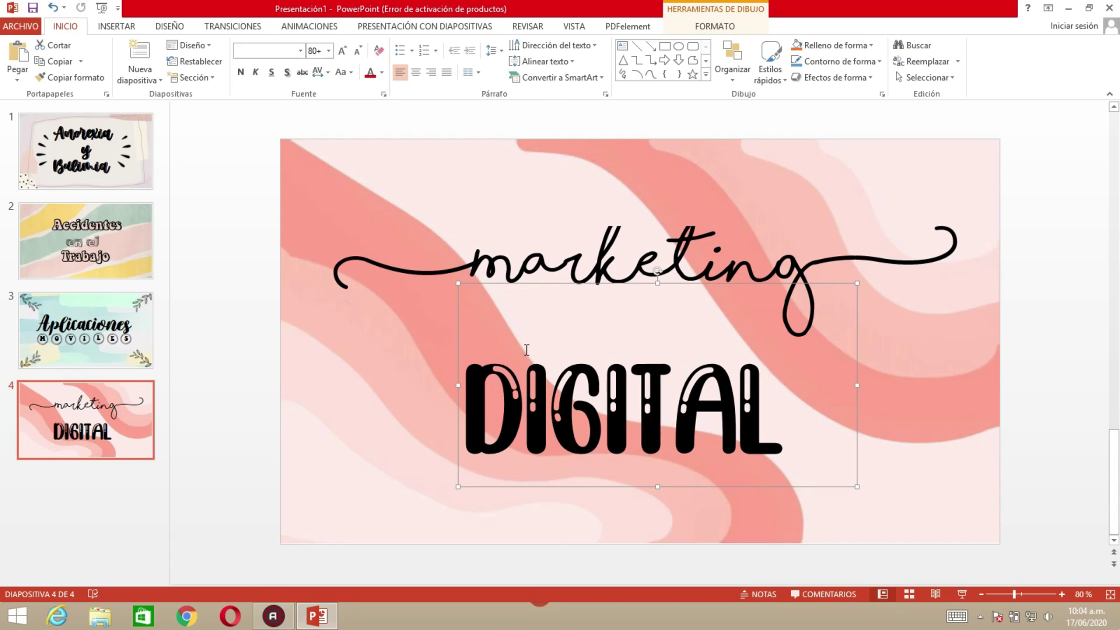
click(467, 299)
key(BackSpace)
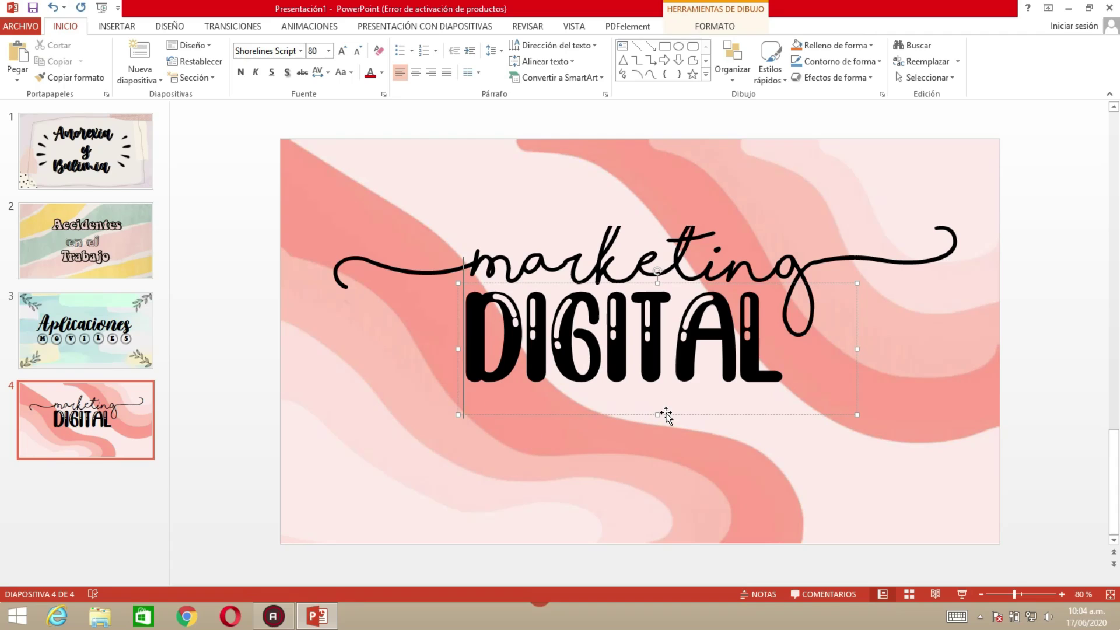
click(670, 410)
drag(683, 417, 689, 450)
Insert the torn paper picture on the marketing slide and remove its white background
click(114, 26)
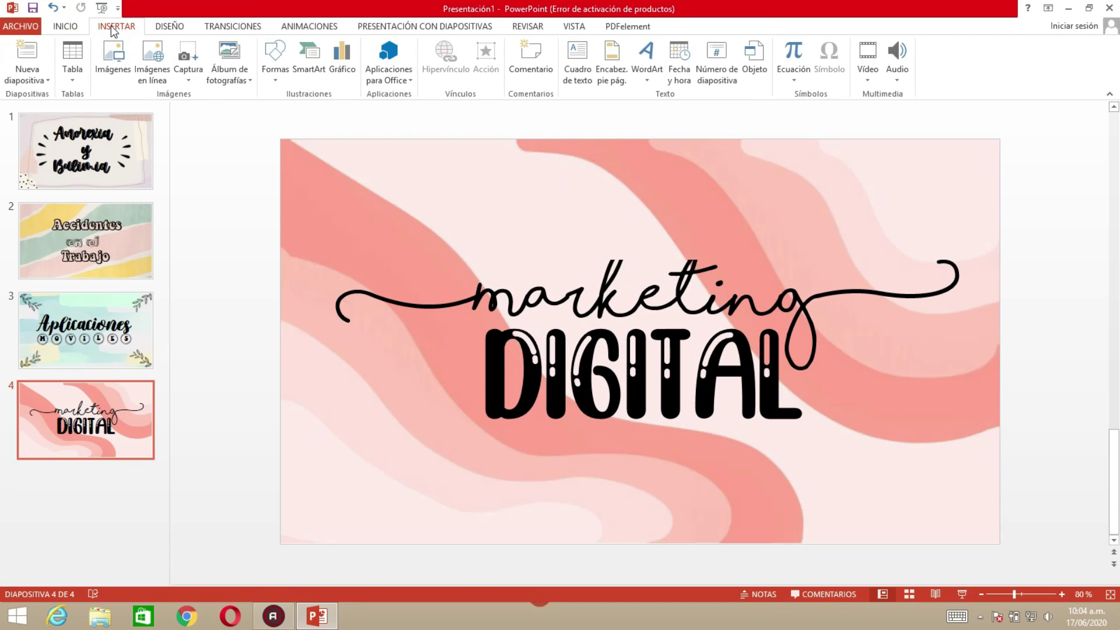
click(114, 58)
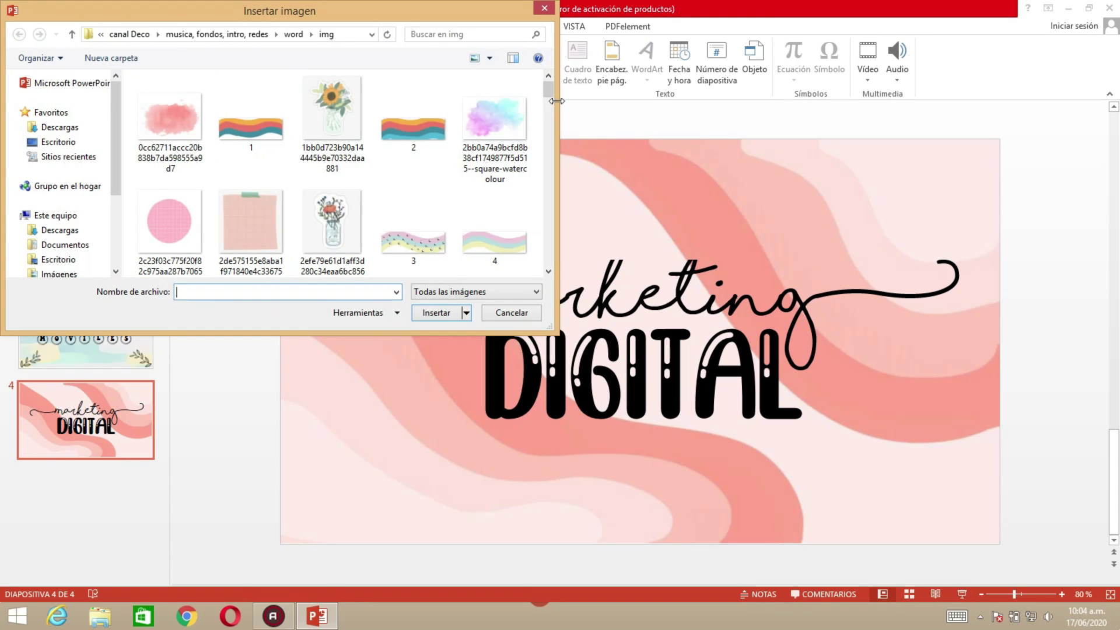
click(461, 306)
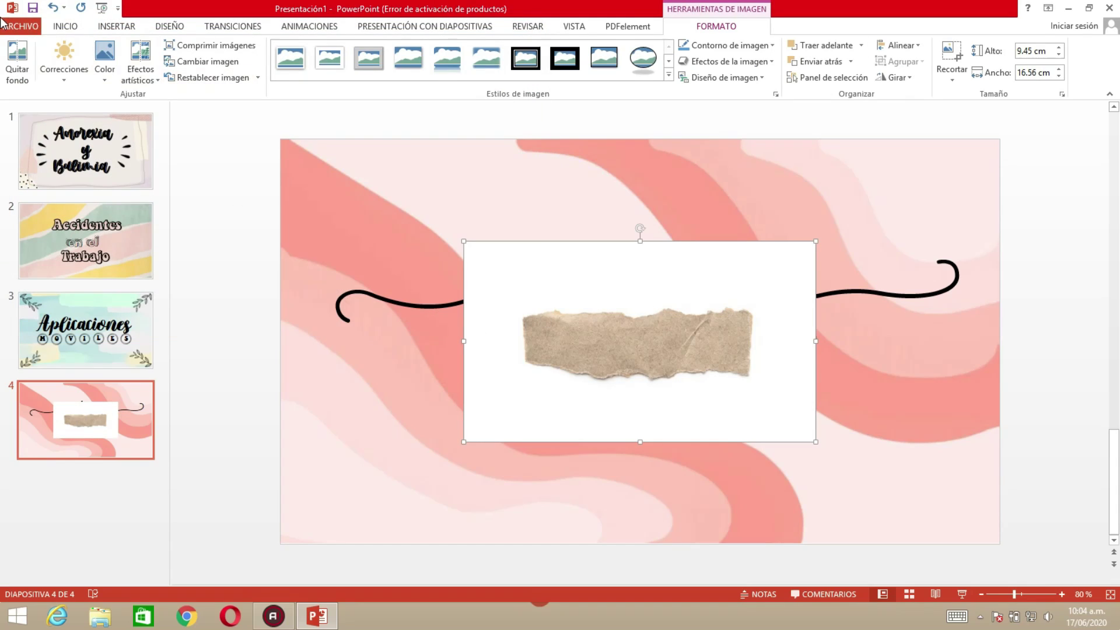
click(17, 59)
click(247, 58)
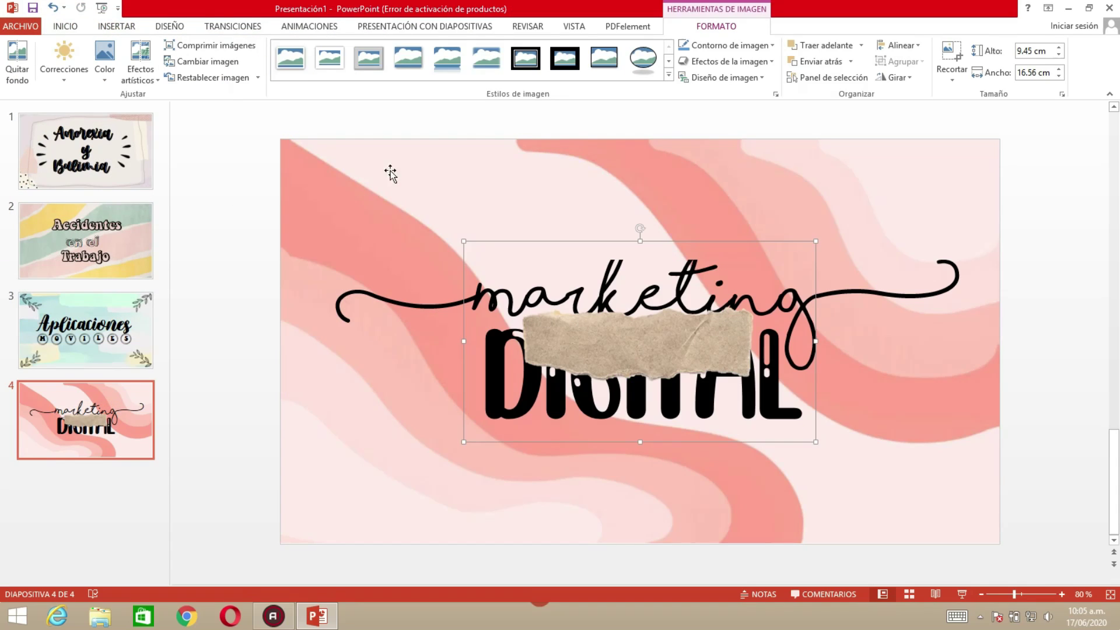
Crop the paper strip, stretch it across DIGITAL, and send it behind the text
click(951, 58)
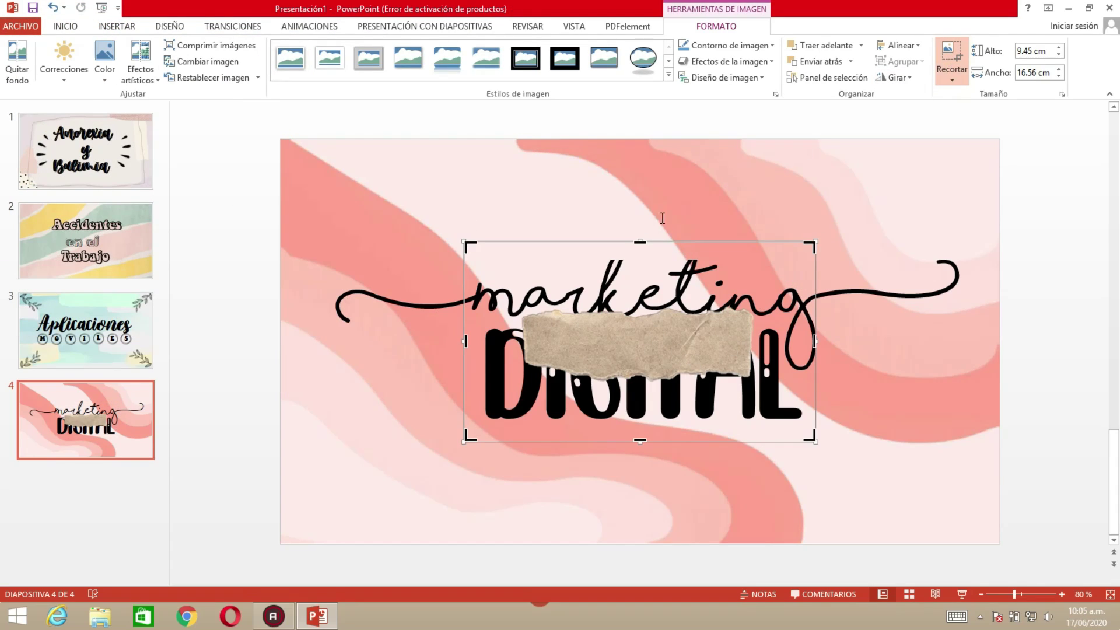
drag(624, 366, 574, 365)
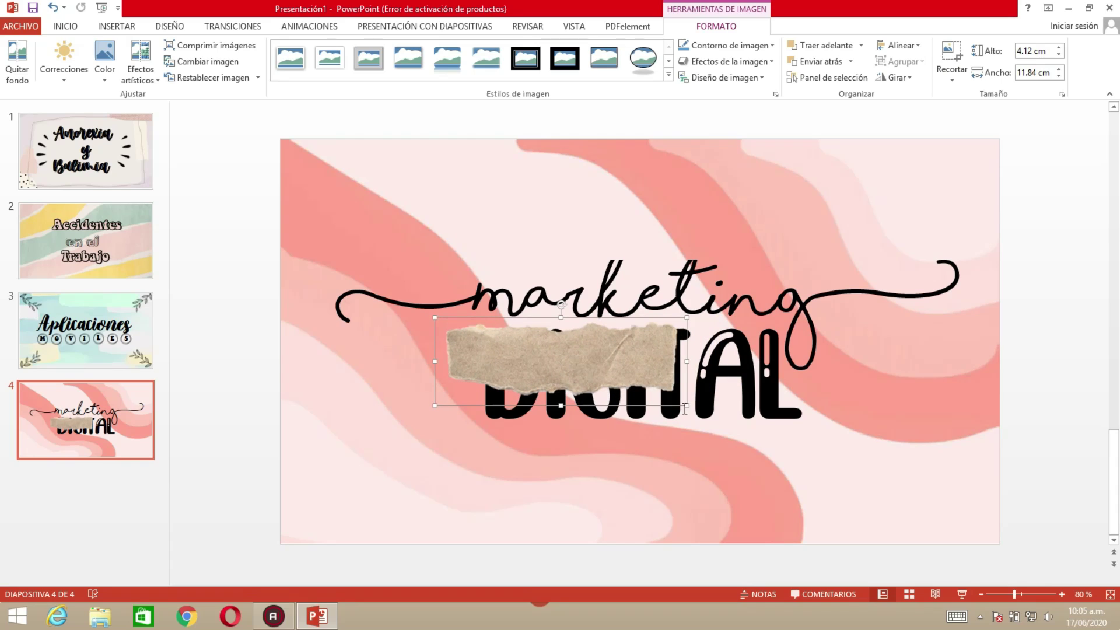
drag(686, 404, 818, 451)
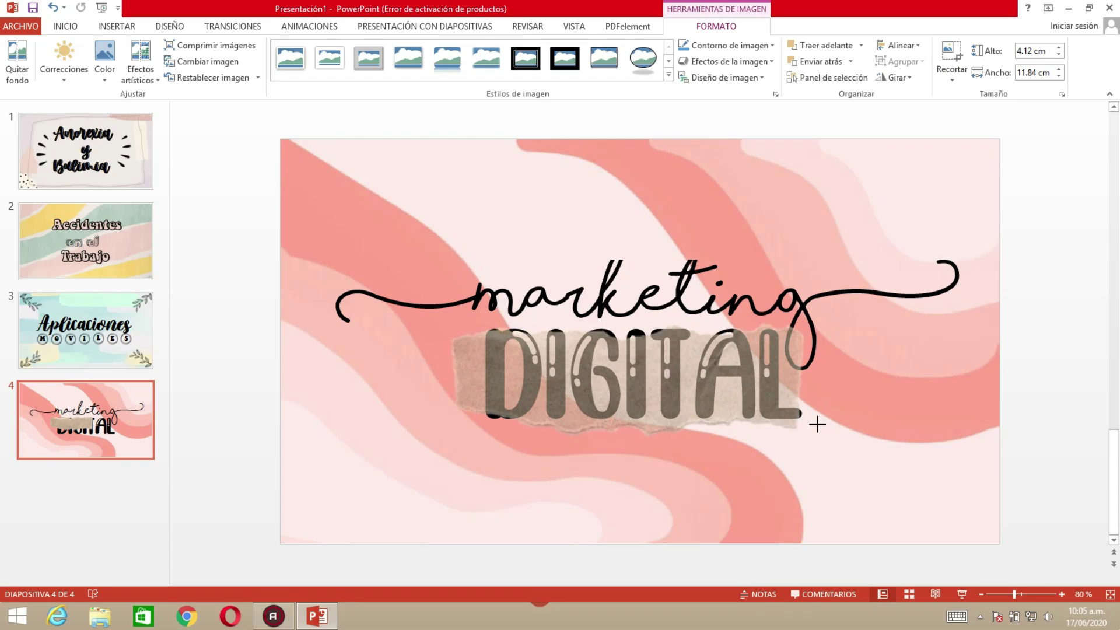
click(819, 62)
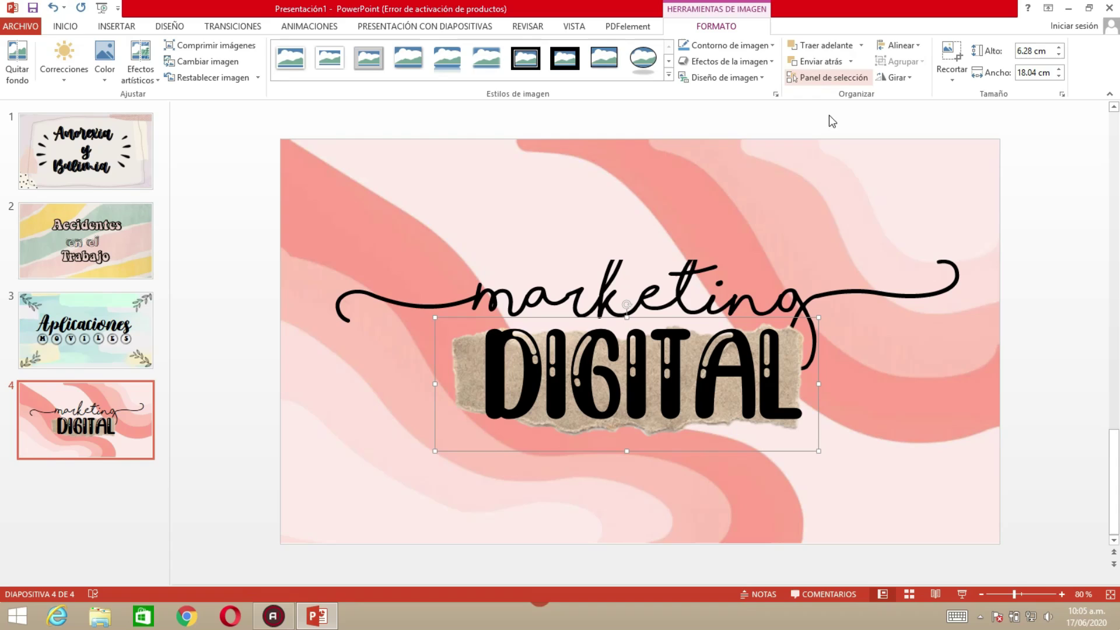
click(1064, 310)
Select the marketing lettering and flip through the title slide thumbnails
click(614, 322)
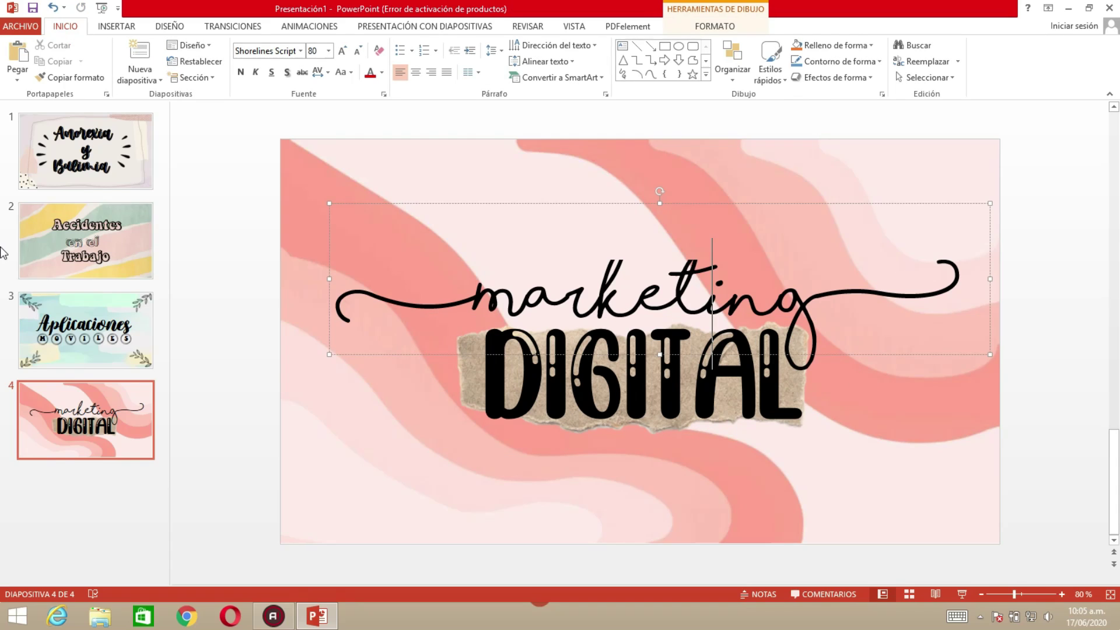
click(141, 152)
click(97, 254)
click(93, 307)
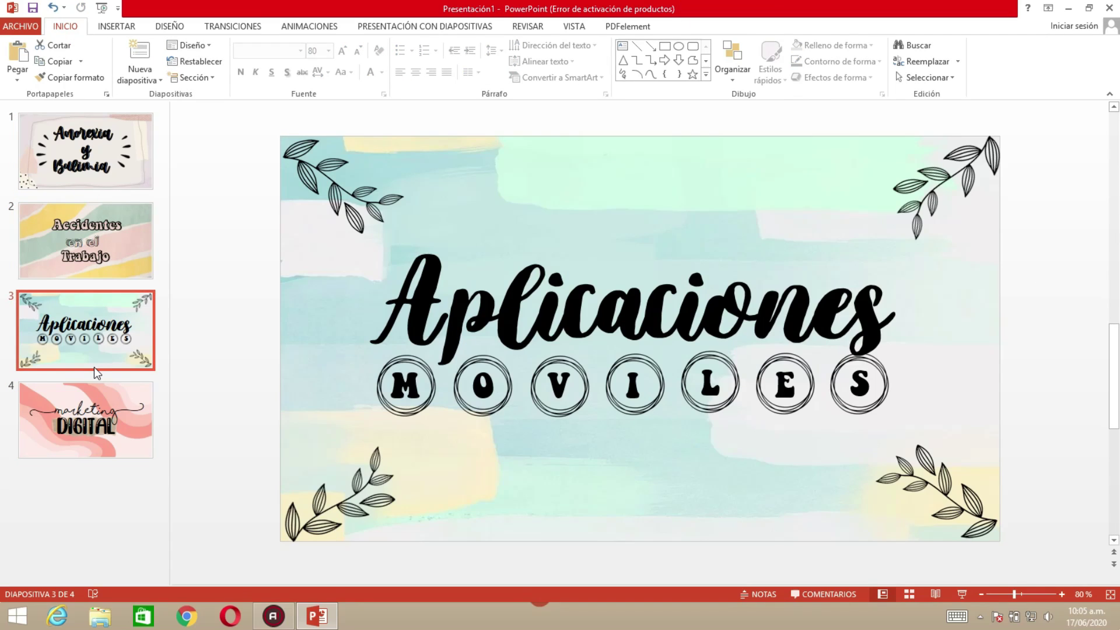
click(103, 408)
click(103, 343)
click(97, 266)
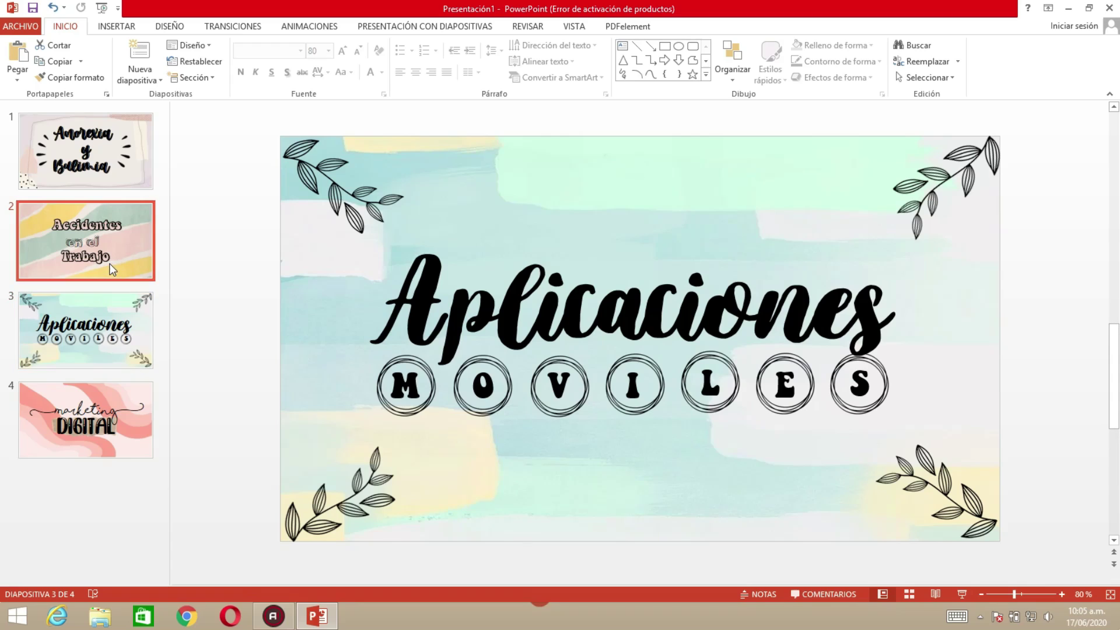
Review the Anorexia y Bulimia and Accidentes slides again, ending on Aplicaciones MOVILES
click(94, 153)
click(97, 266)
click(102, 338)
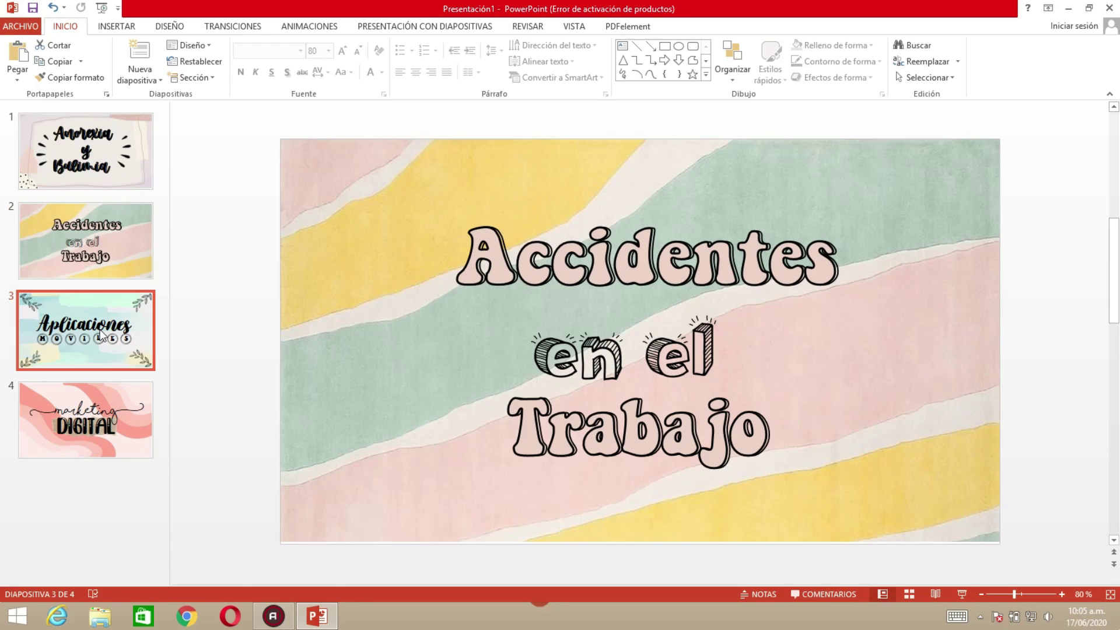
click(105, 412)
click(93, 169)
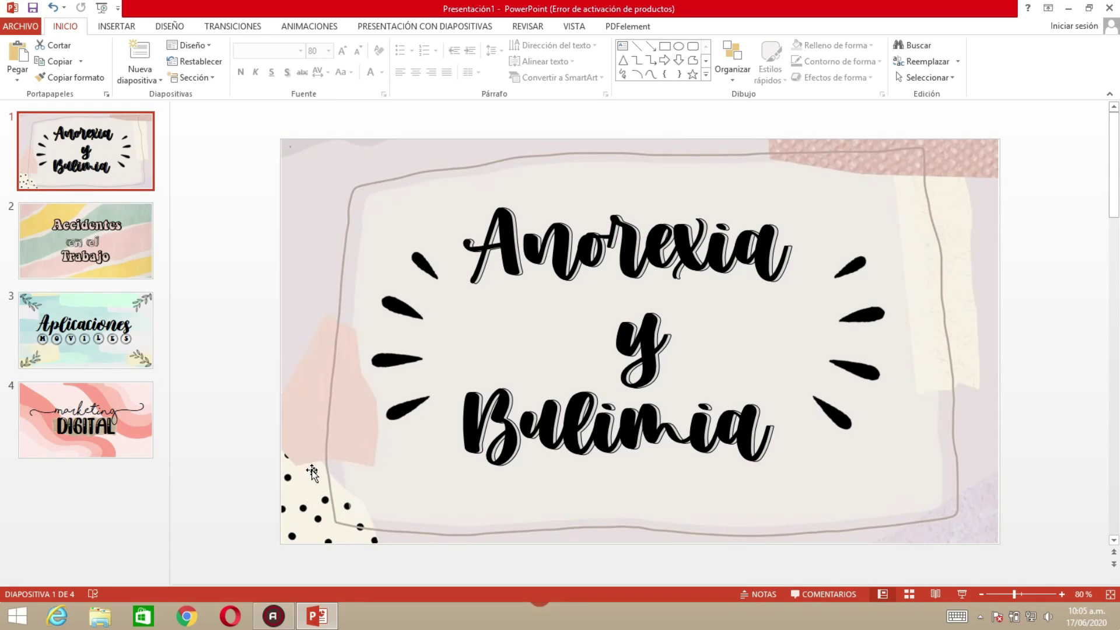
click(116, 226)
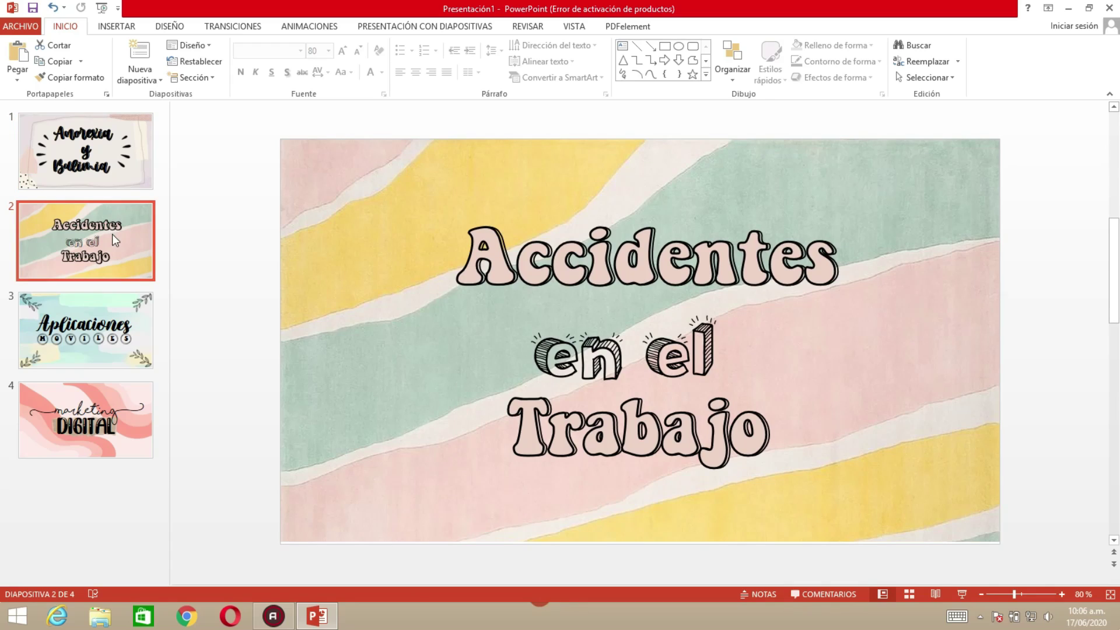
click(112, 317)
Duplicate the Aplicaciones title and give the copy a horizontal-line pattern fill
click(554, 235)
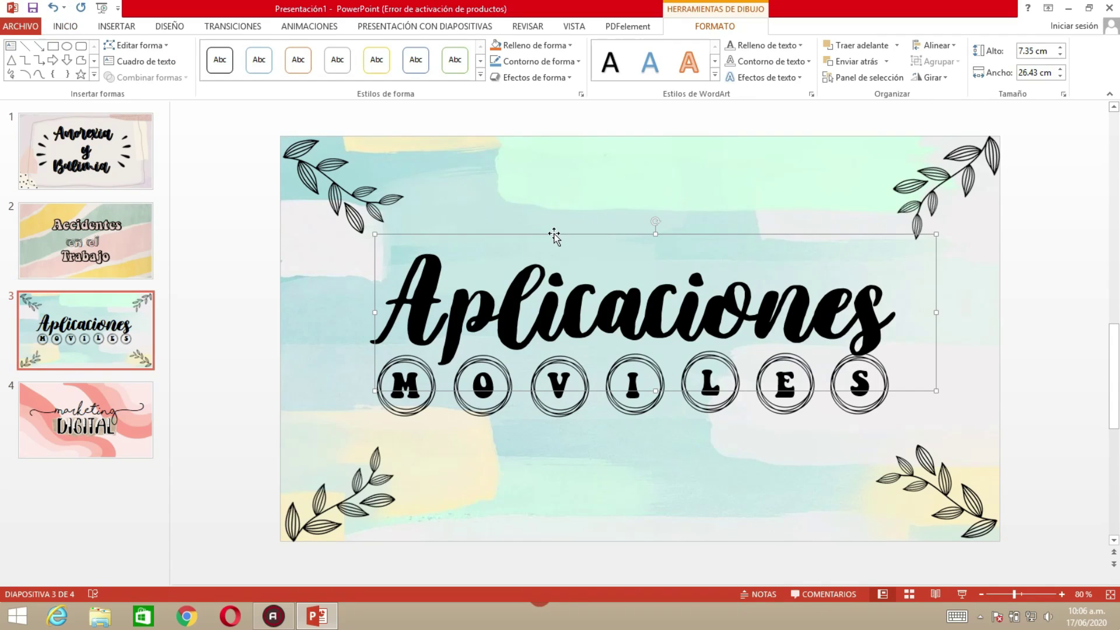
key(ctrl+v)
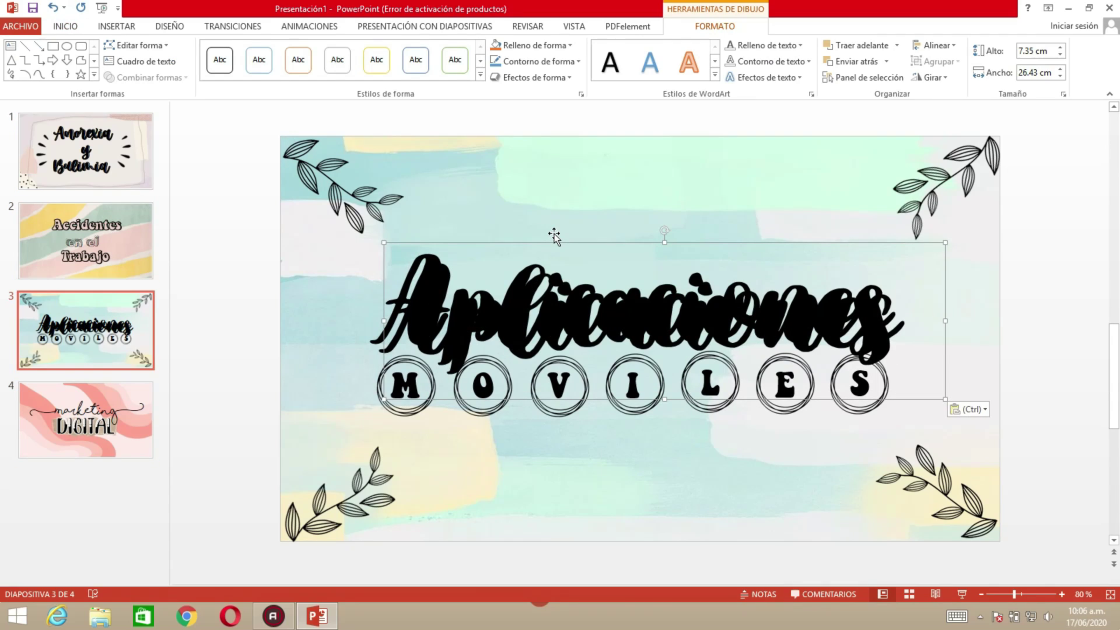
click(776, 42)
mouse_move(759, 281)
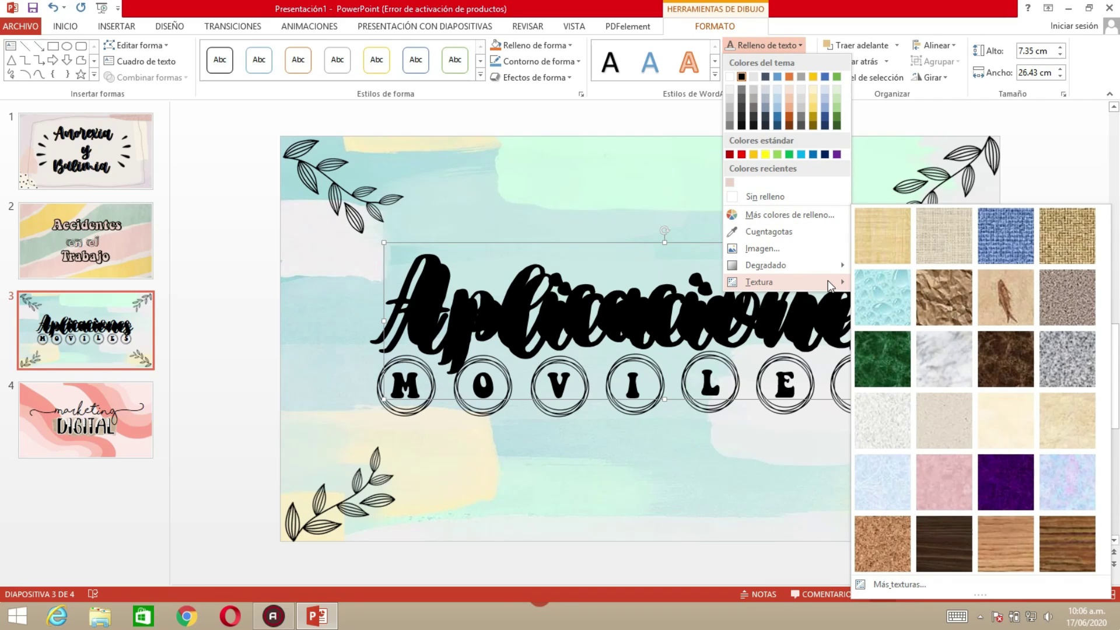
click(950, 584)
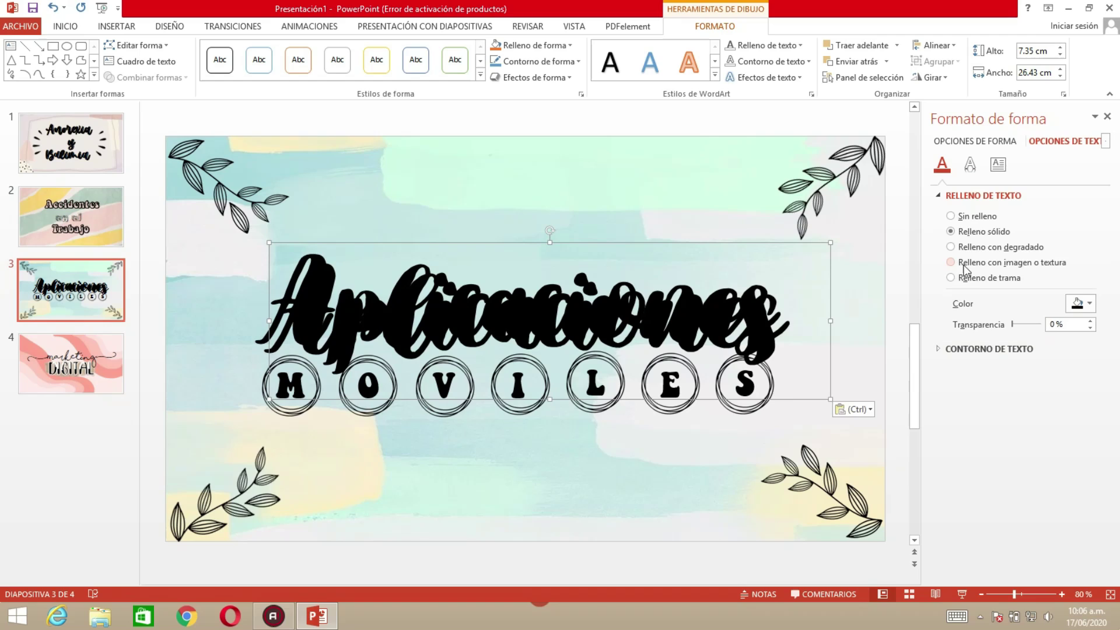
click(950, 278)
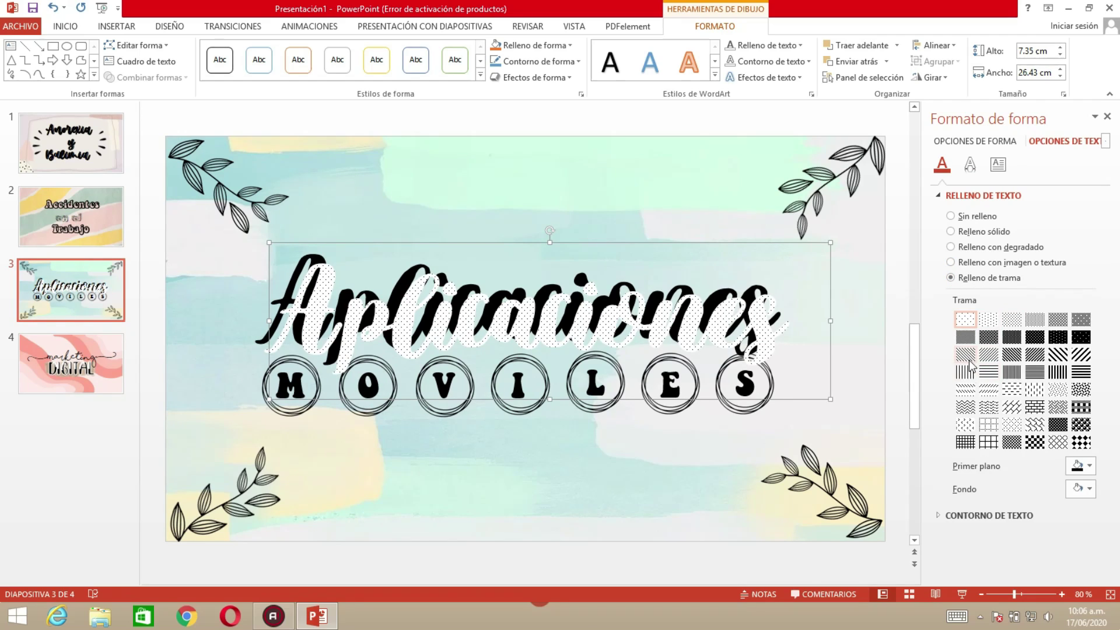
click(989, 374)
click(1107, 116)
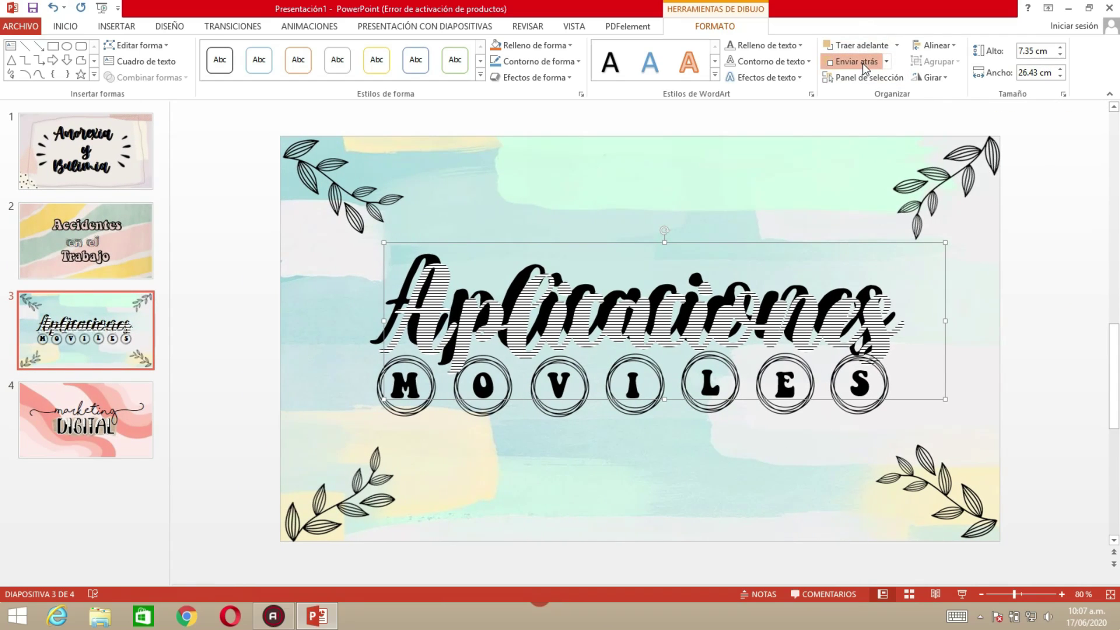
Offset the striped copy slightly to form a shadow and add a black text outline
drag(943, 293, 943, 284)
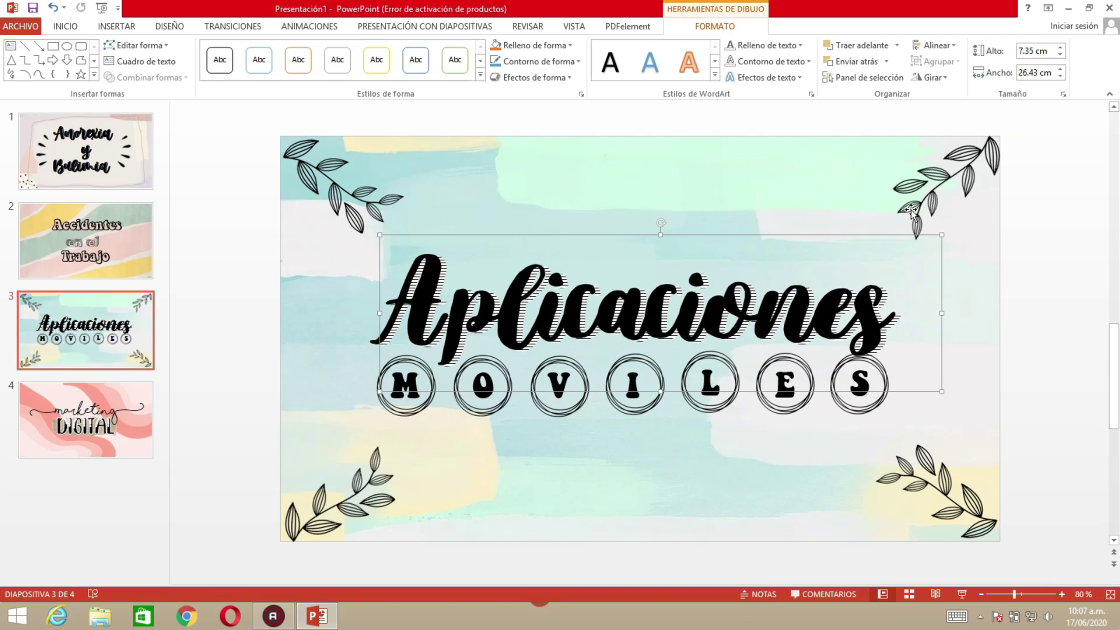
click(770, 68)
click(742, 91)
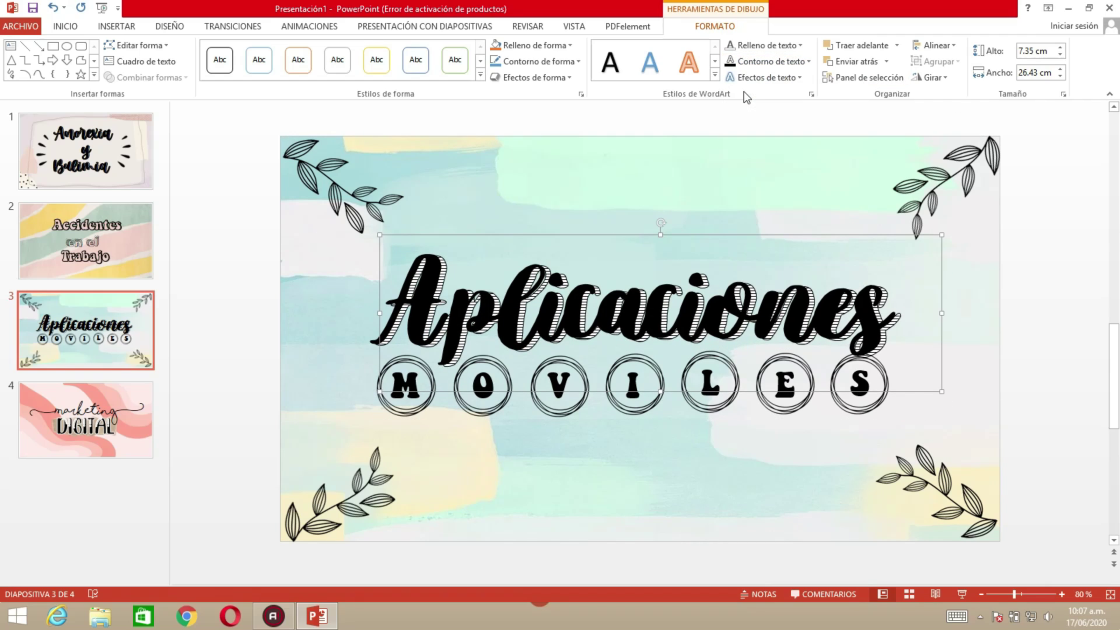
click(1021, 321)
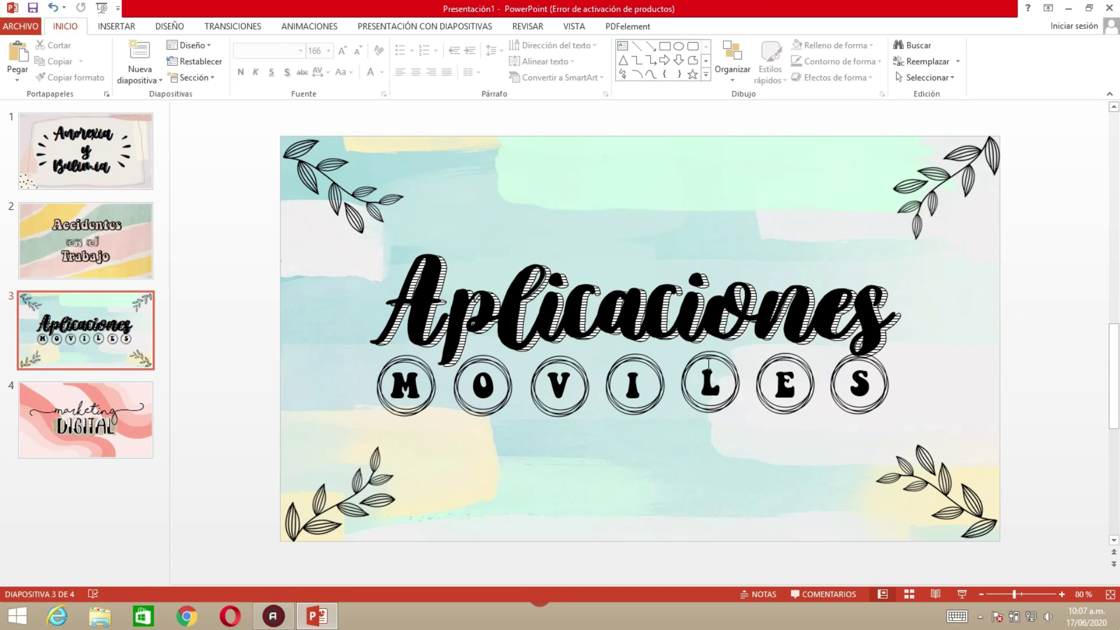
click(85, 420)
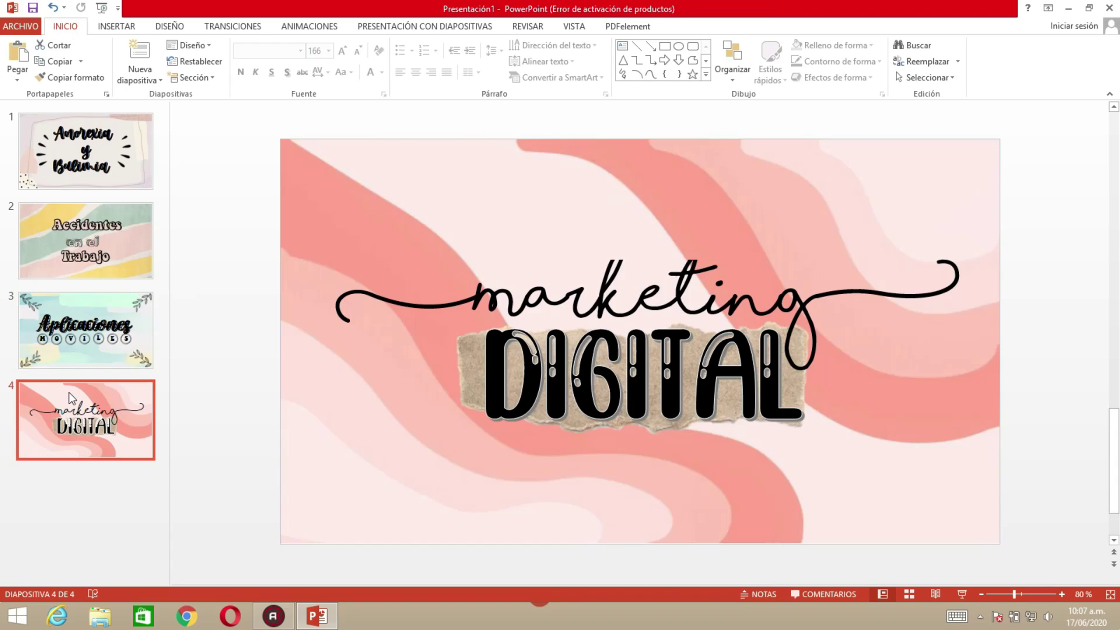
click(85, 330)
click(79, 270)
click(90, 169)
click(90, 240)
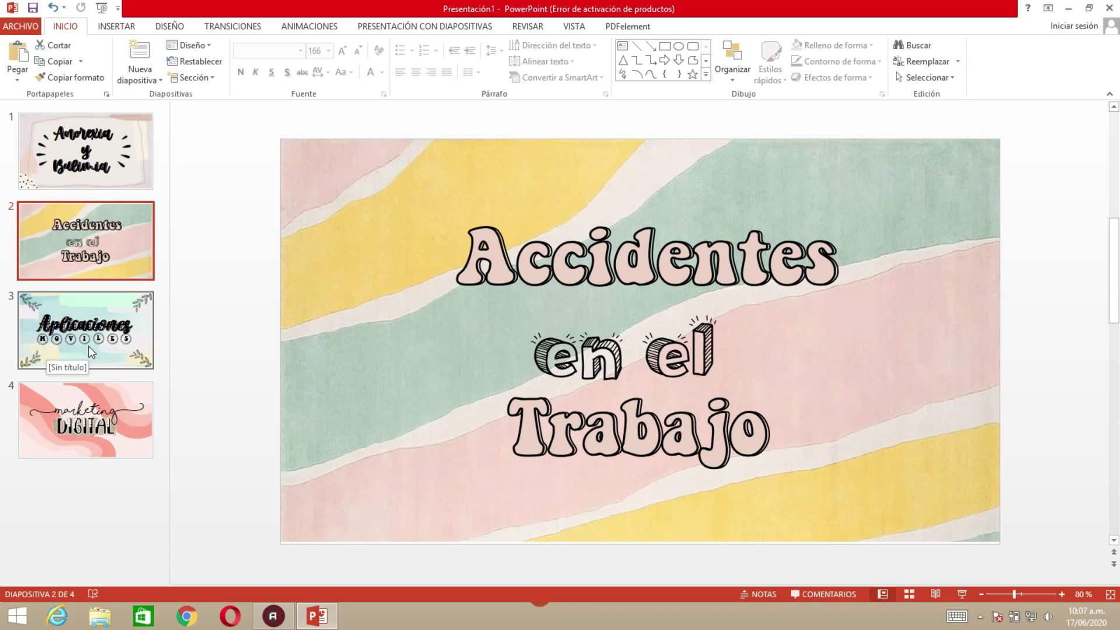
click(106, 147)
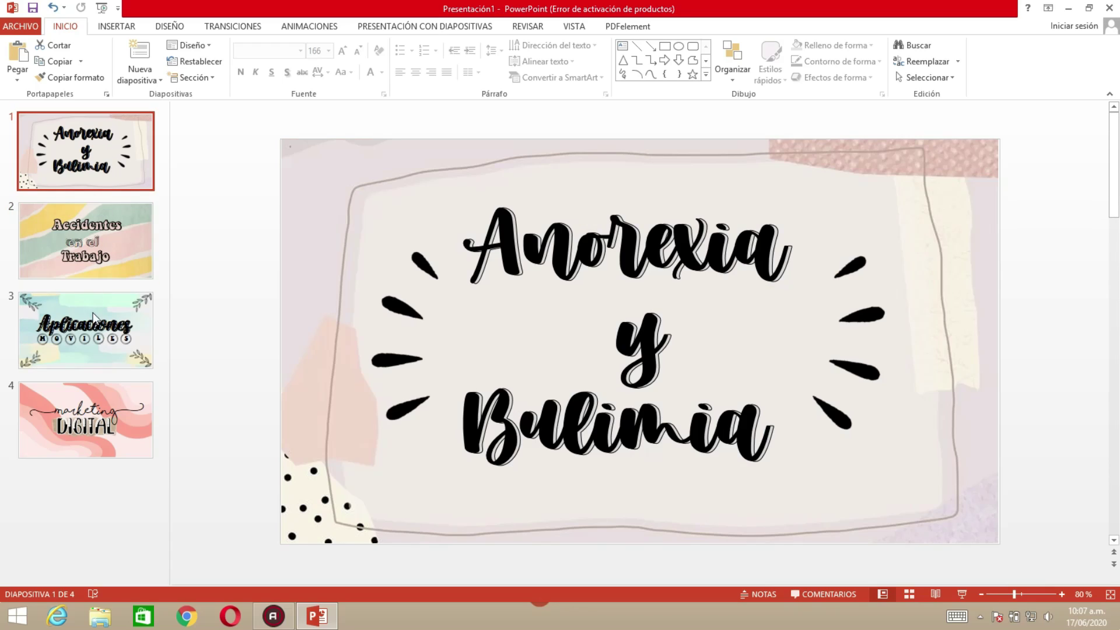
click(93, 415)
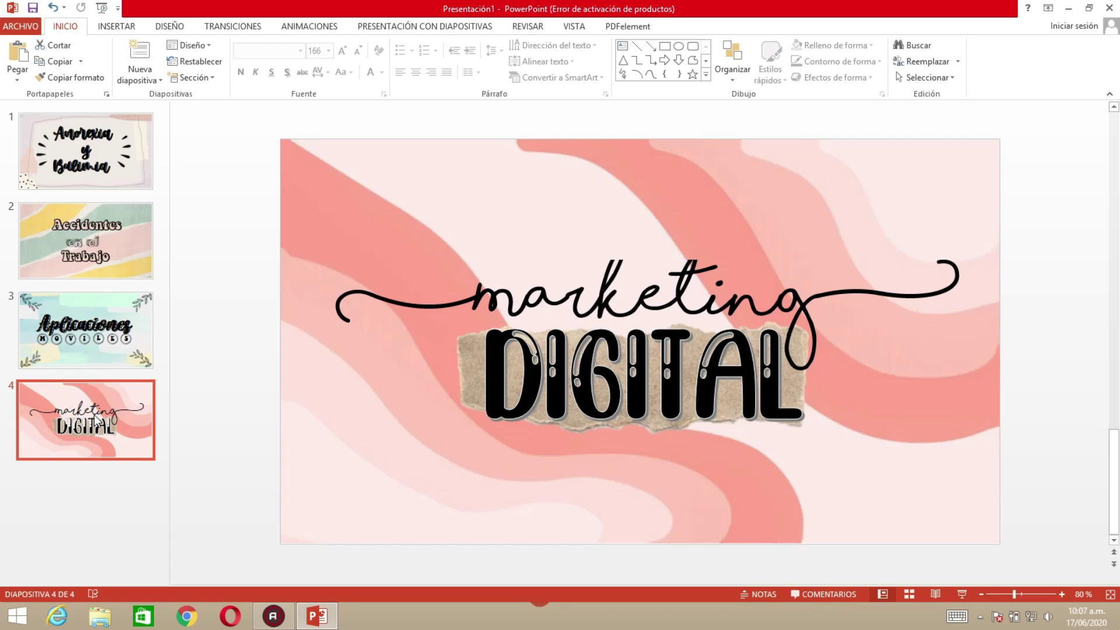
click(91, 335)
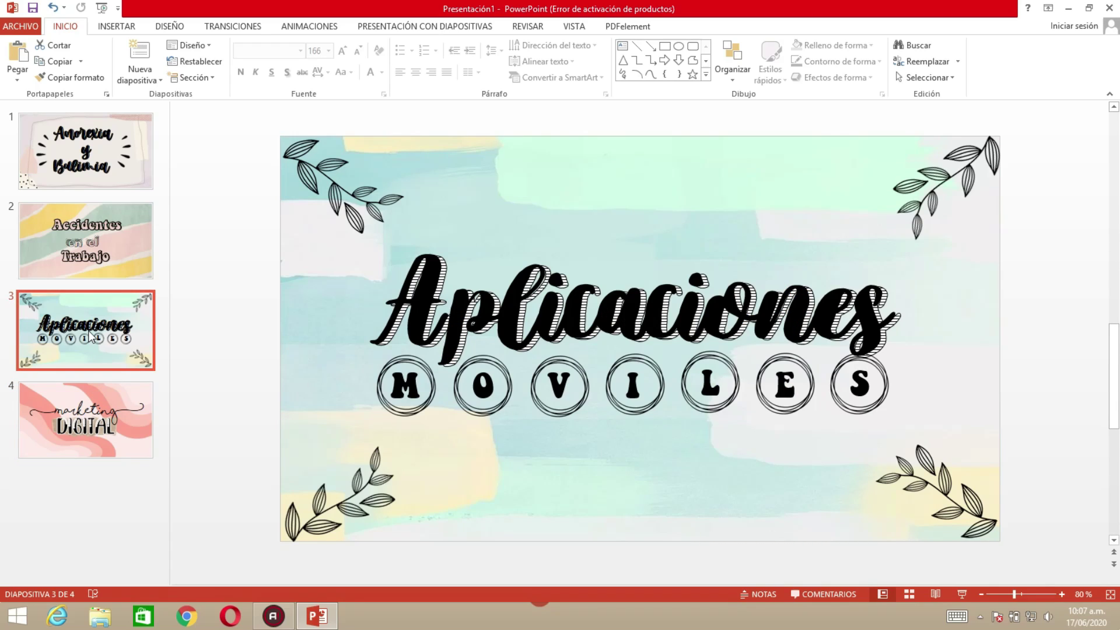